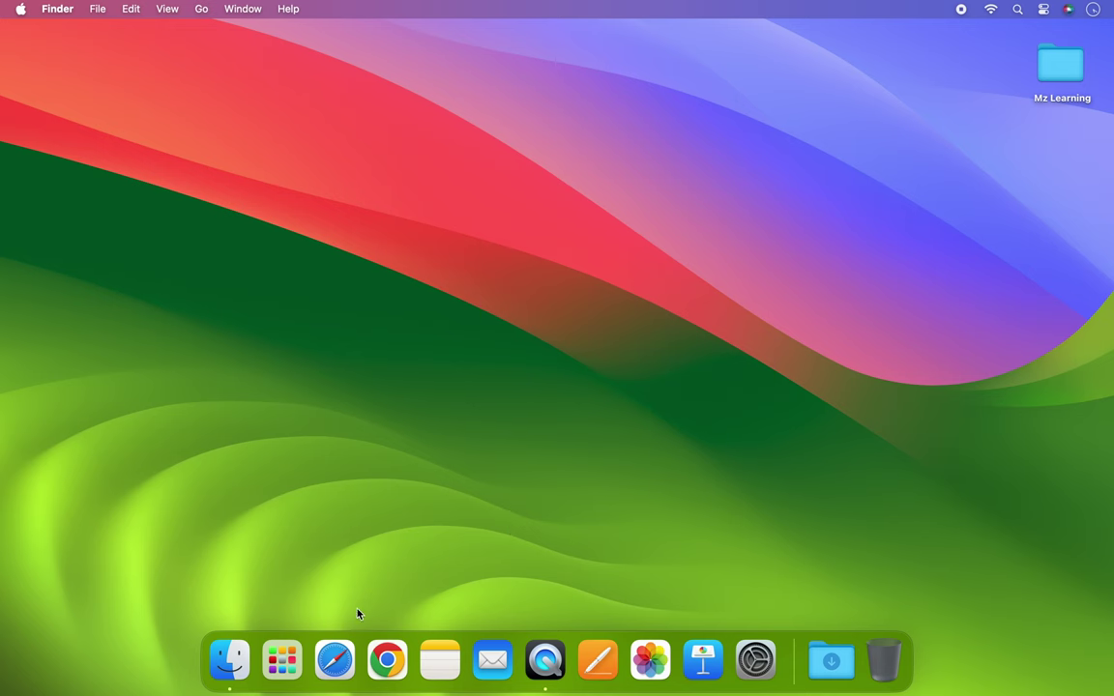
Step: Download the Sierra 10.12 and Lion 10.7 disk images from Apple's support page, allowing downloads
left_click(332, 662)
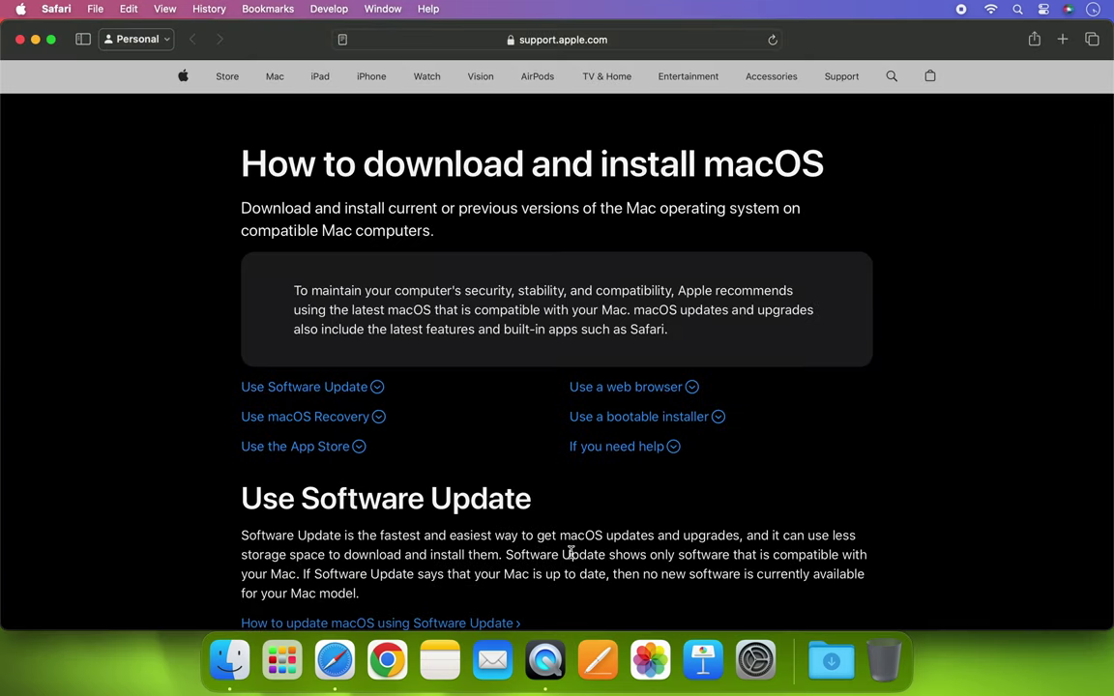
scroll(570, 553, "down", 10)
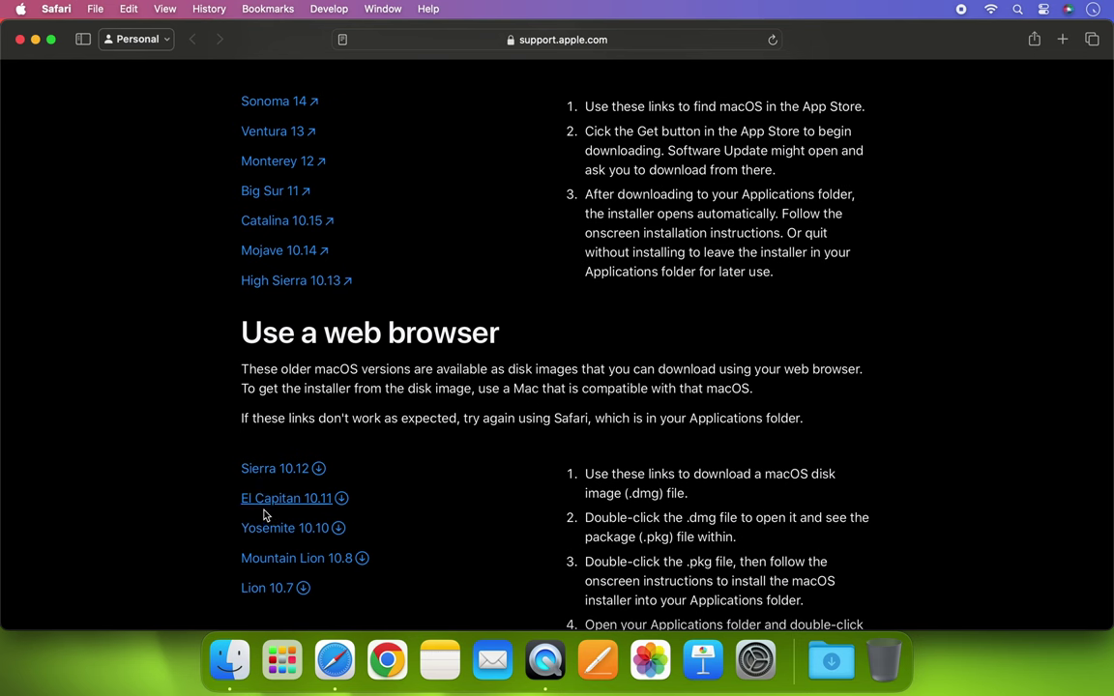
left_click(256, 470)
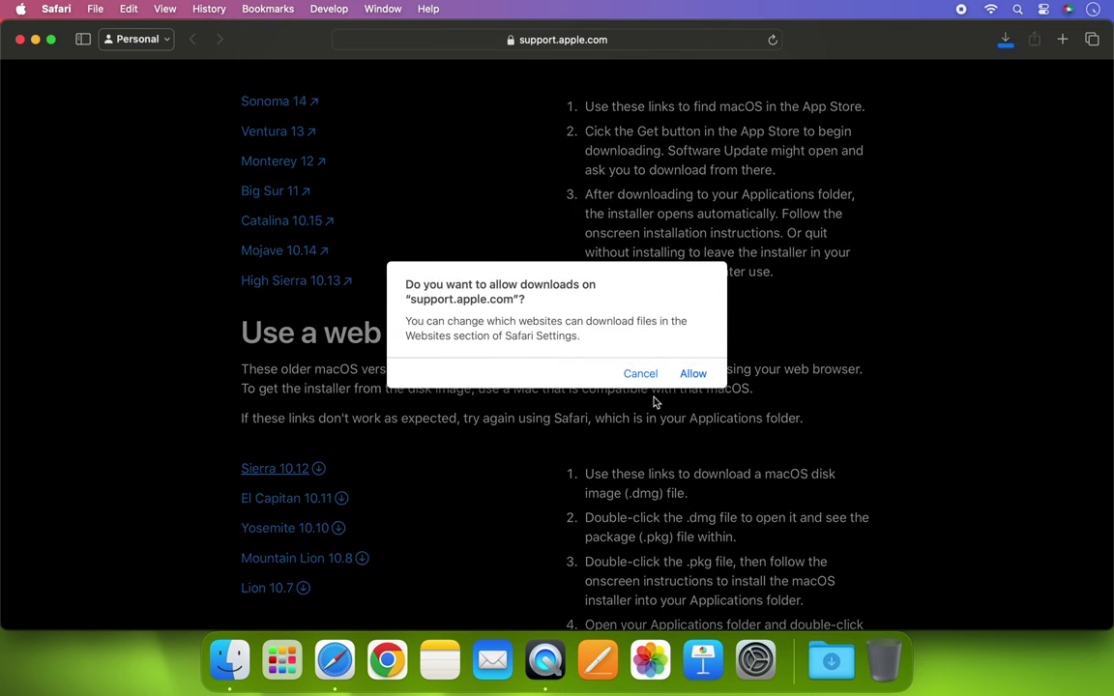
left_click(692, 373)
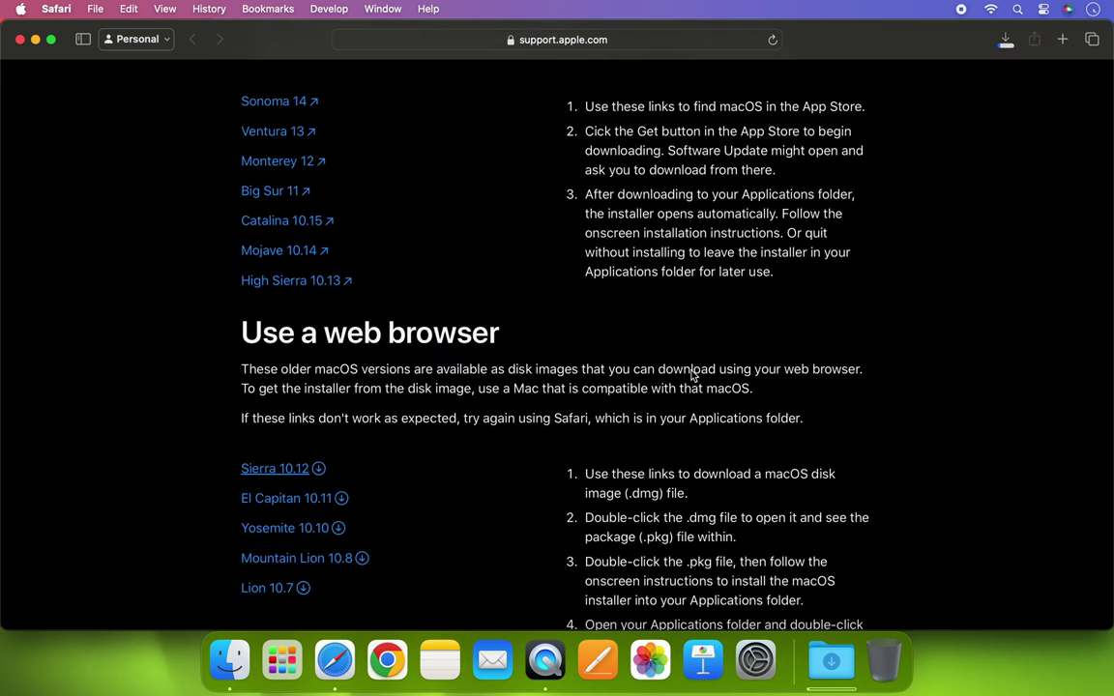
left_click(285, 588)
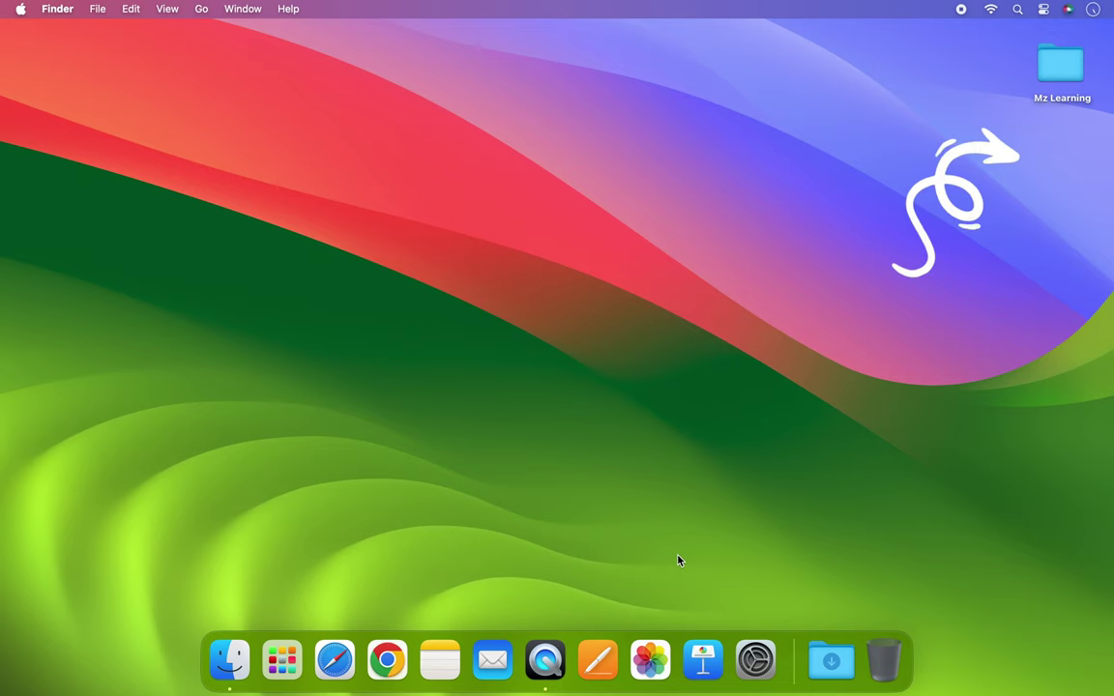
Step: Launch Disk Utility through a Spotlight search for 'disk'
key("super+space")
type("disk")
key("Return")
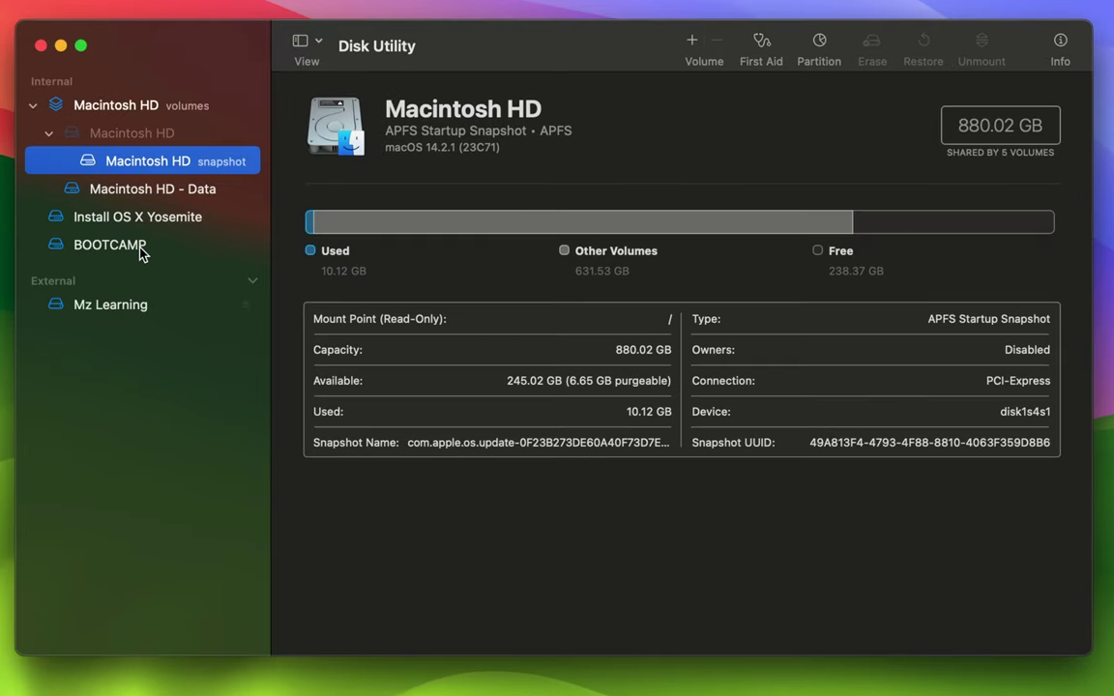
Step: Show all devices, select the StoreJet Transcend Media drive and bring up its Erase dialog
left_click(313, 45)
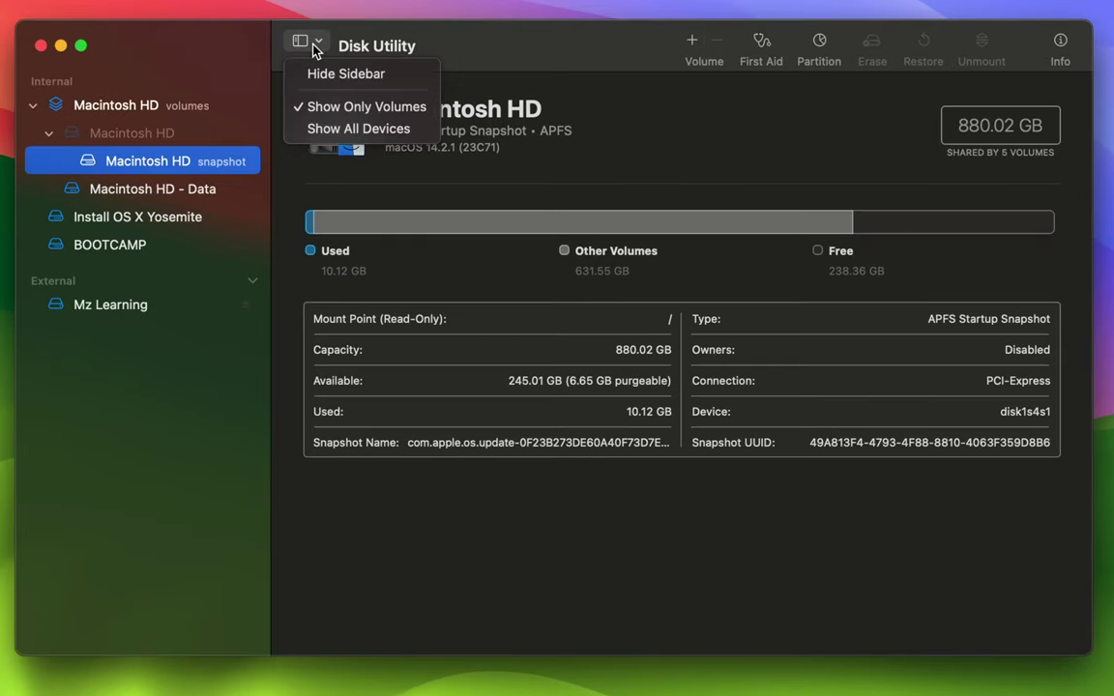
left_click(317, 128)
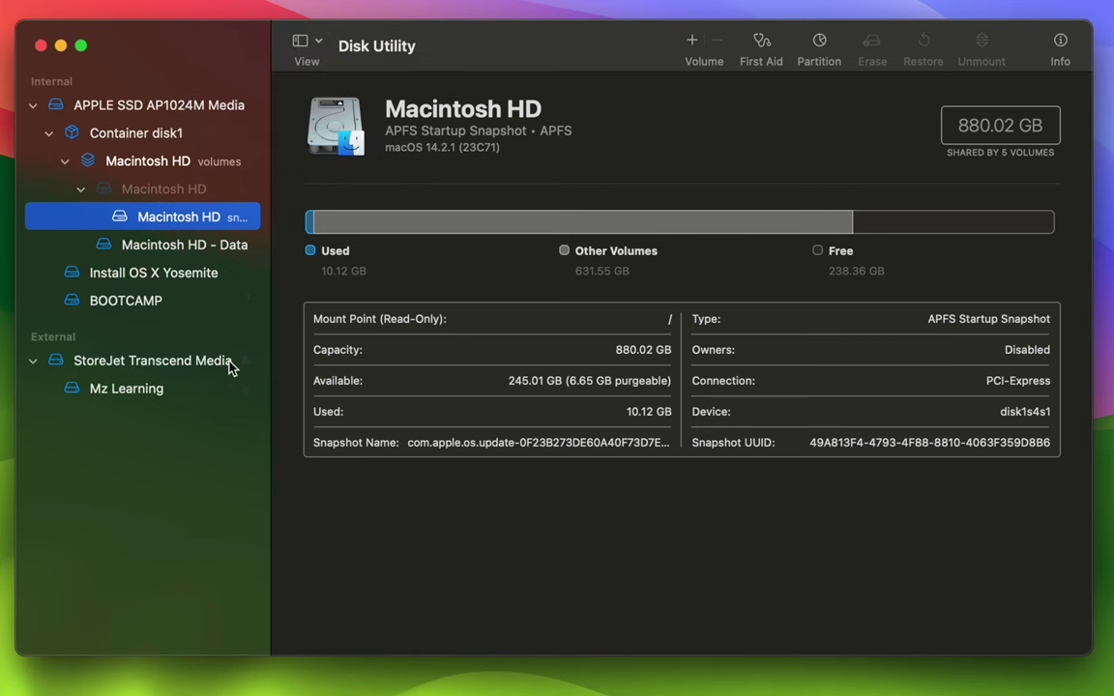
left_click(188, 367)
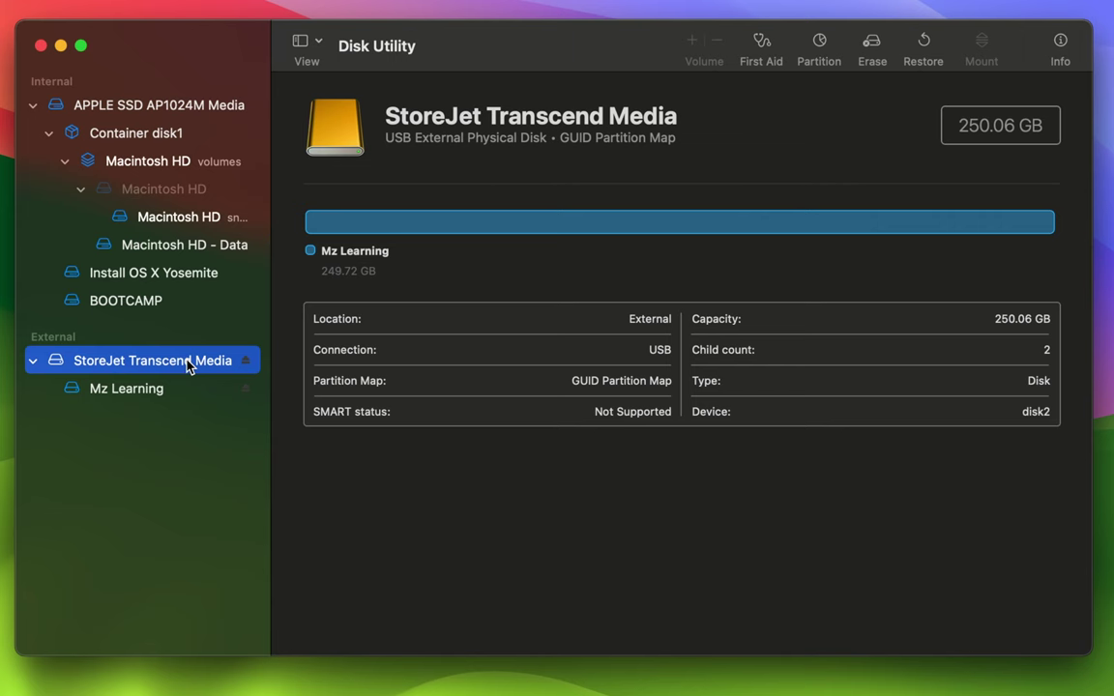
left_click(868, 43)
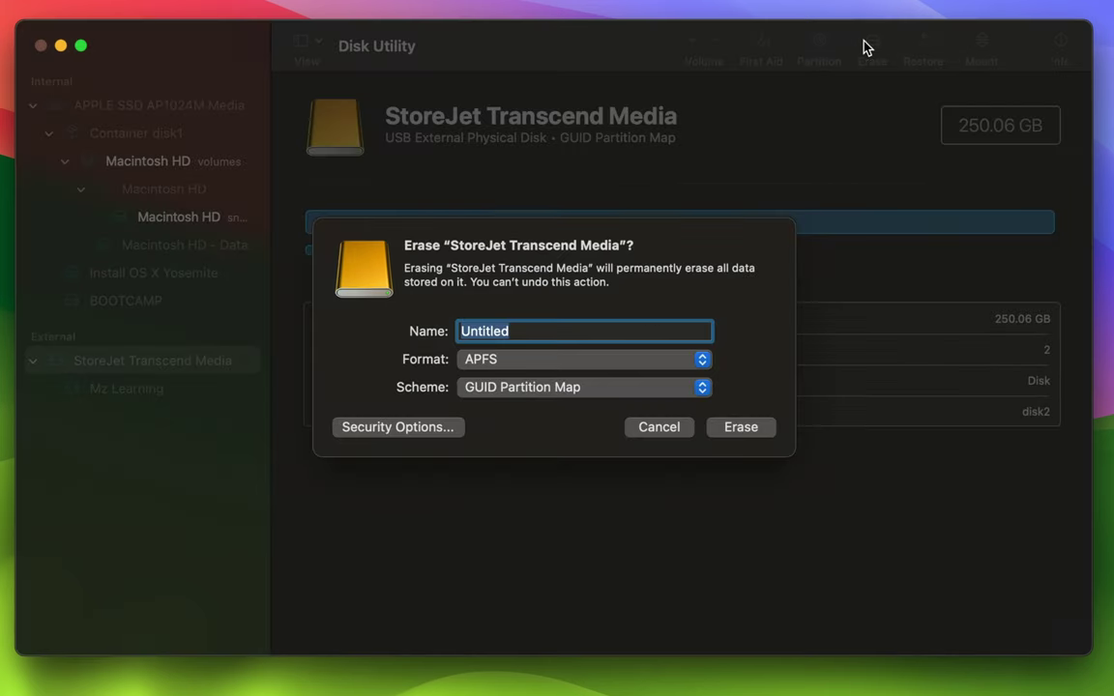
Step: Erase the drive as 'Mz Learning', Mac OS Extended (Journaled), GUID Partition Map, and dismiss the report
key("BackSpace")
type("Mz Learning")
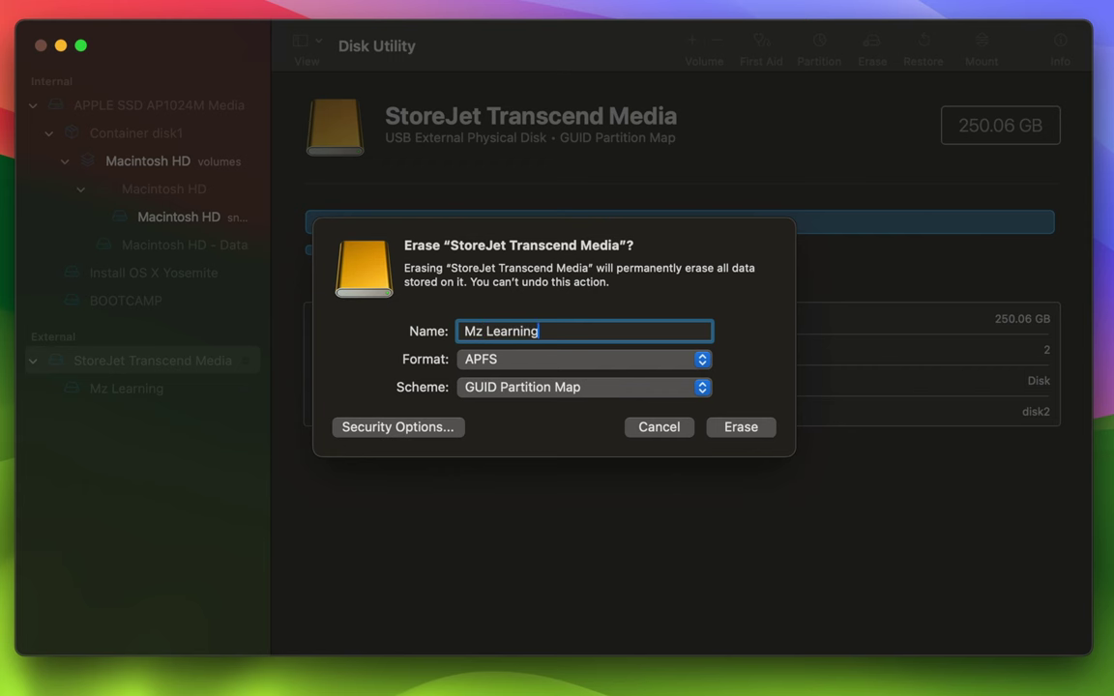
left_click(681, 360)
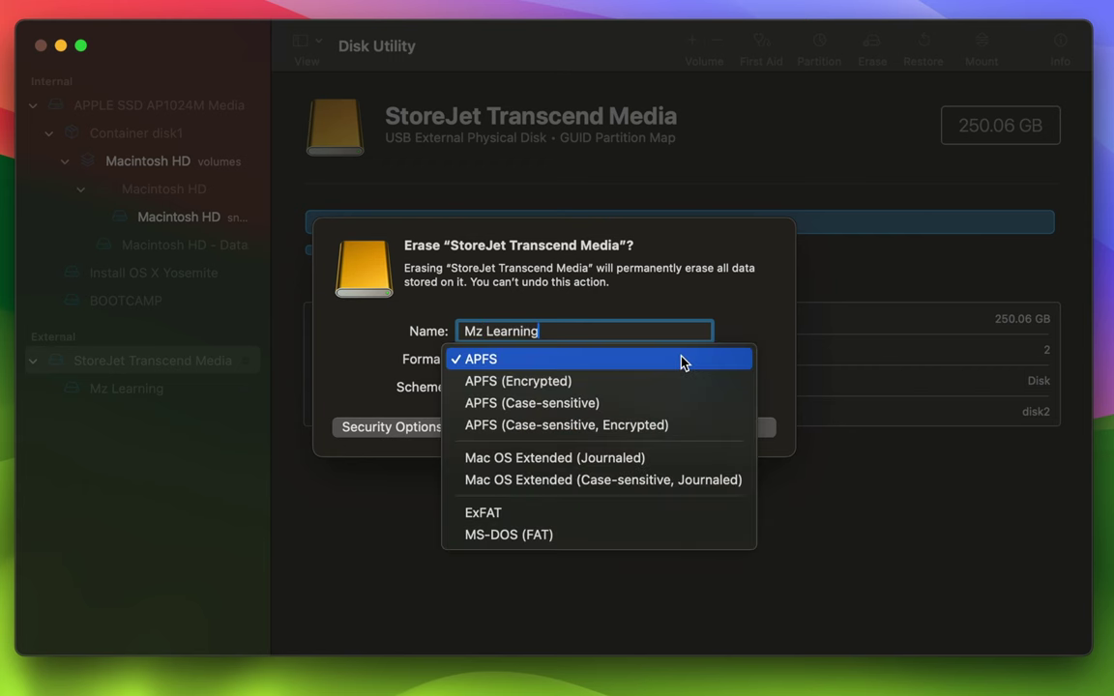
left_click(645, 463)
left_click(546, 394)
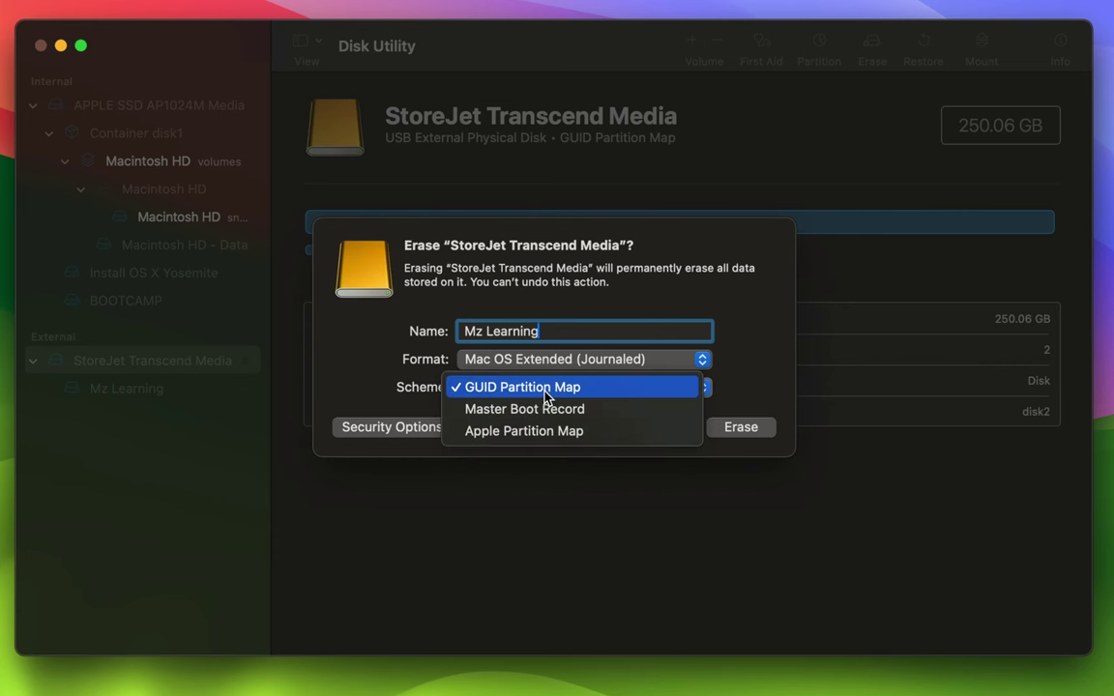
left_click(493, 394)
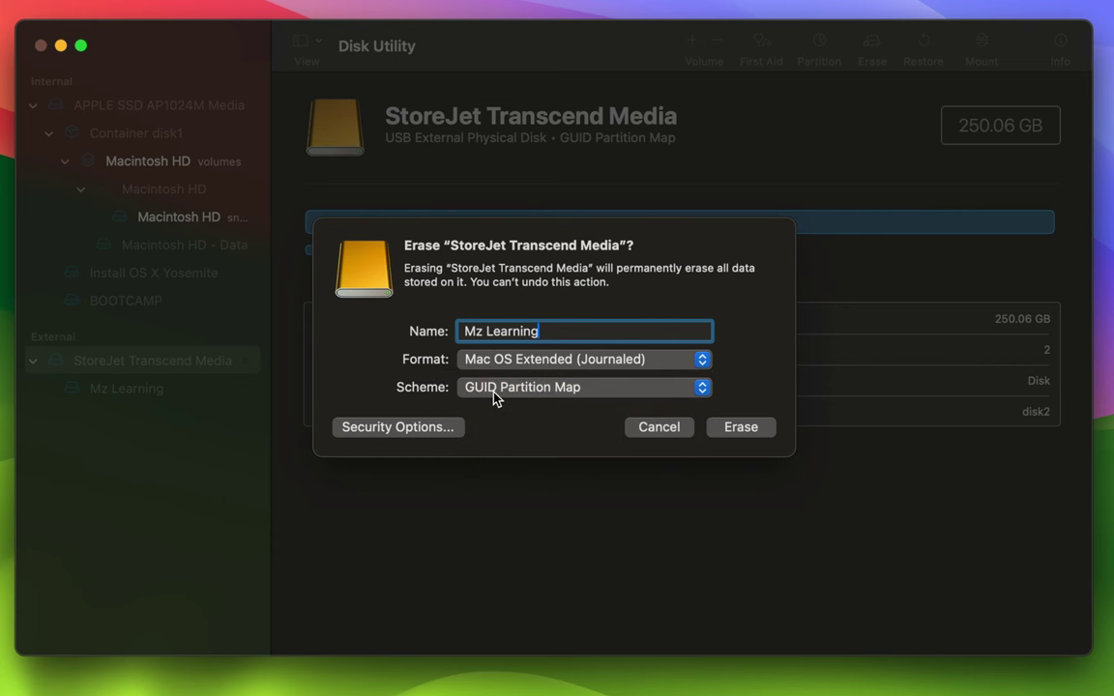
left_click(739, 430)
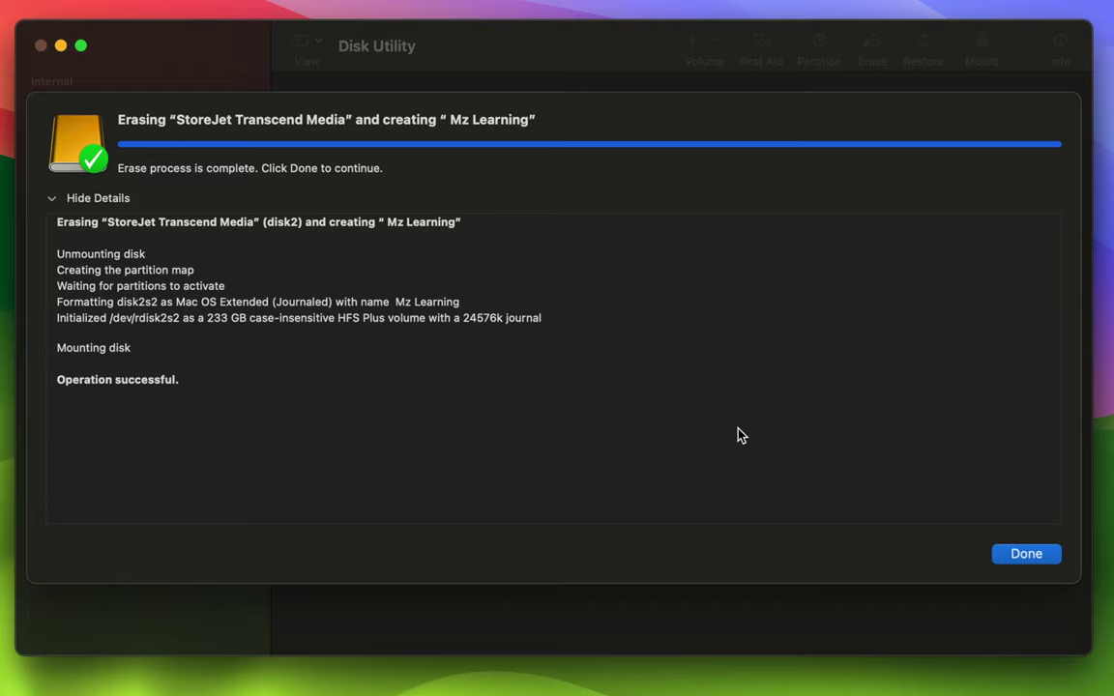
left_click(1026, 553)
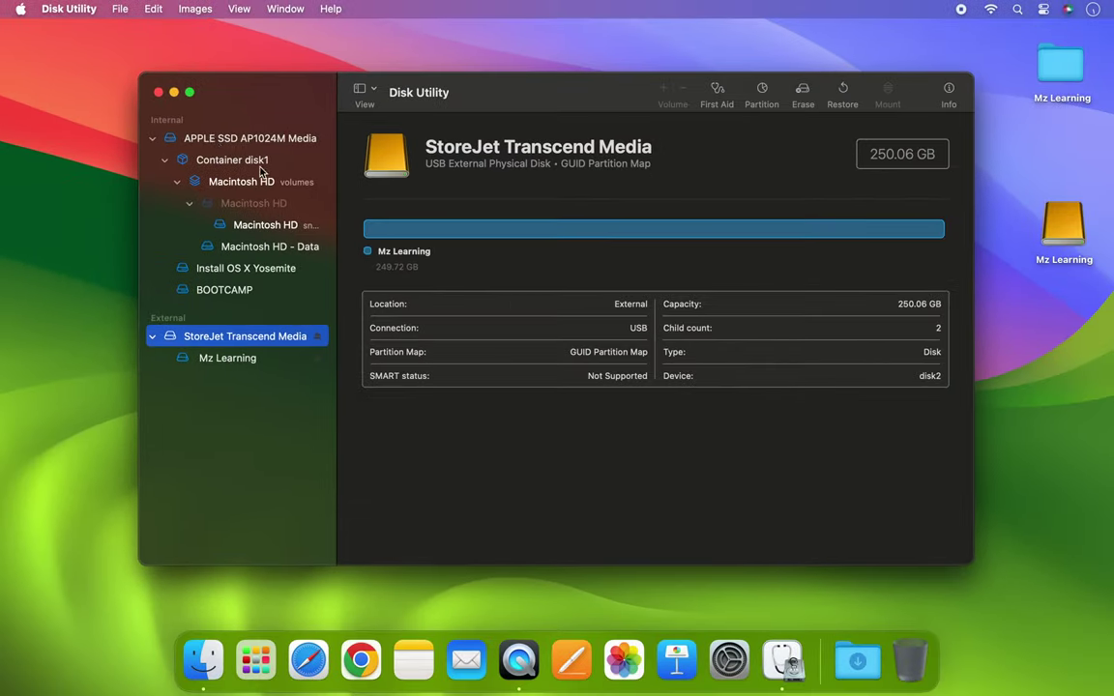
Step: Close Disk Utility, mount InstallMacOSX.dmg from Downloads and launch InstallMacOSX.pkg
left_click(133, 83)
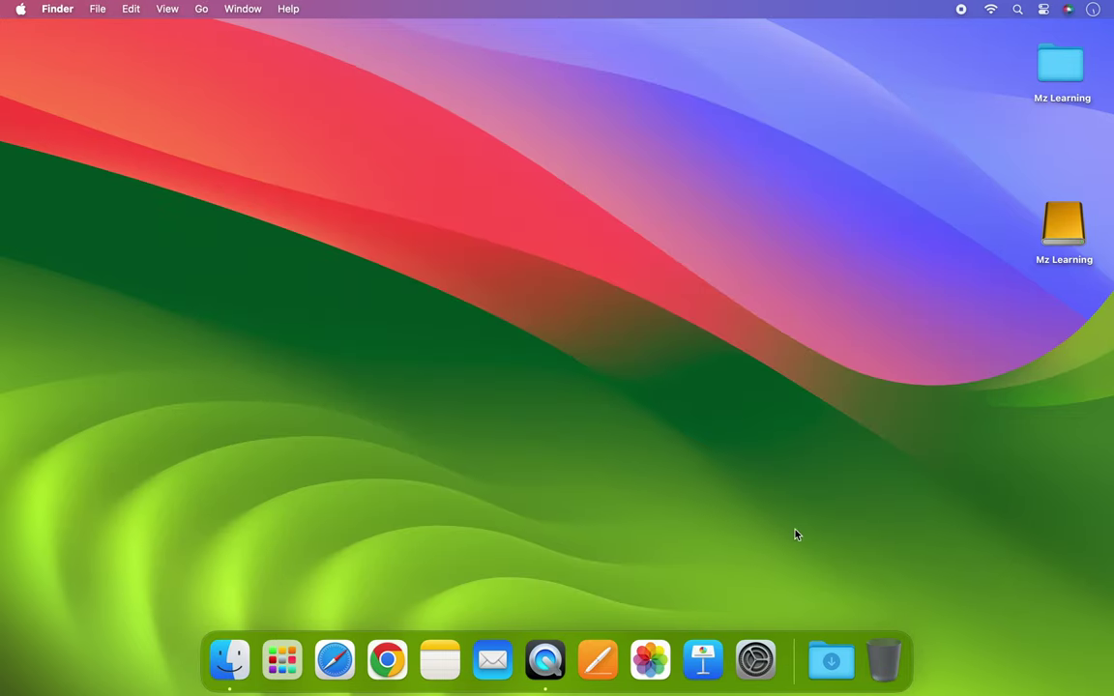
left_click(832, 660)
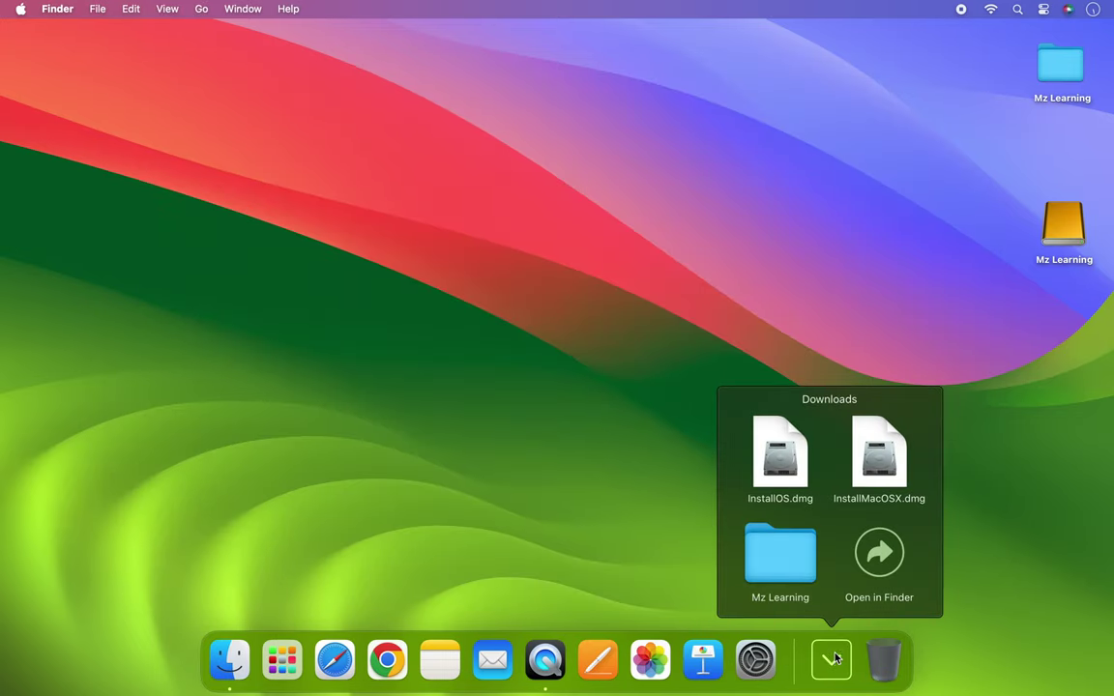
left_click(879, 561)
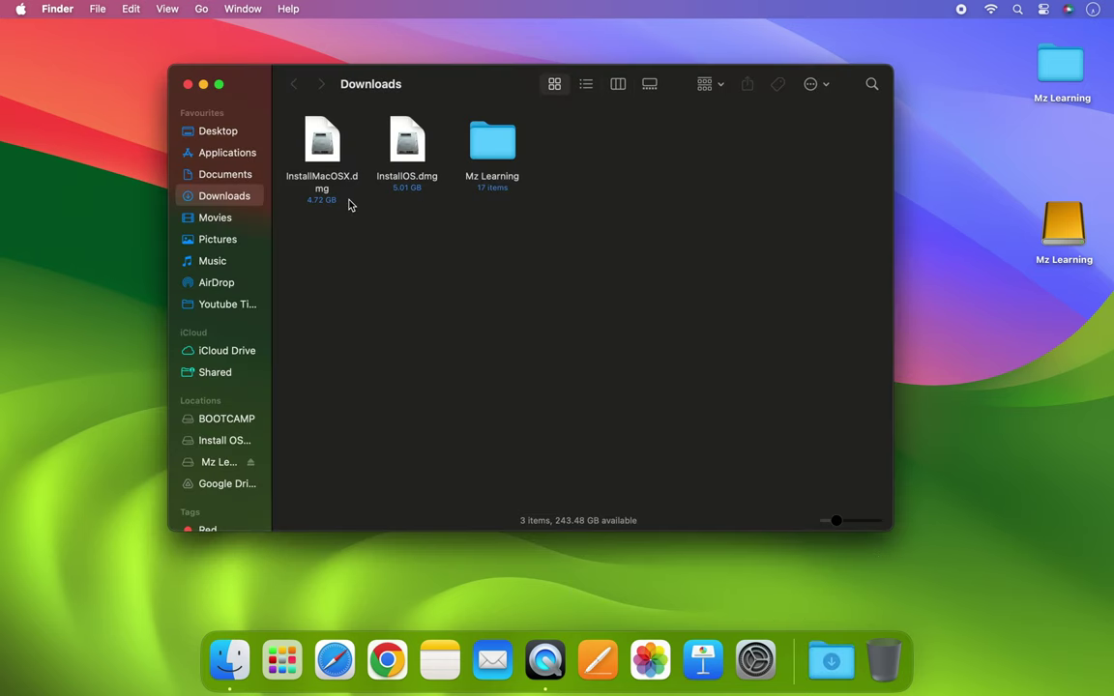
double_click(329, 154)
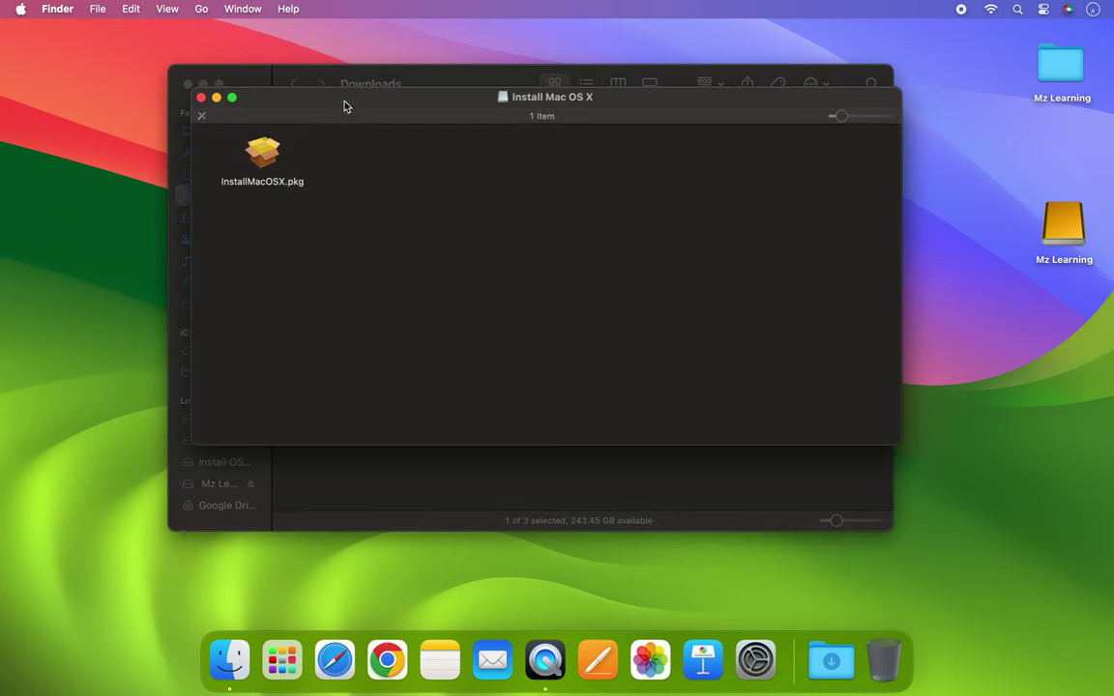
left_click(187, 84)
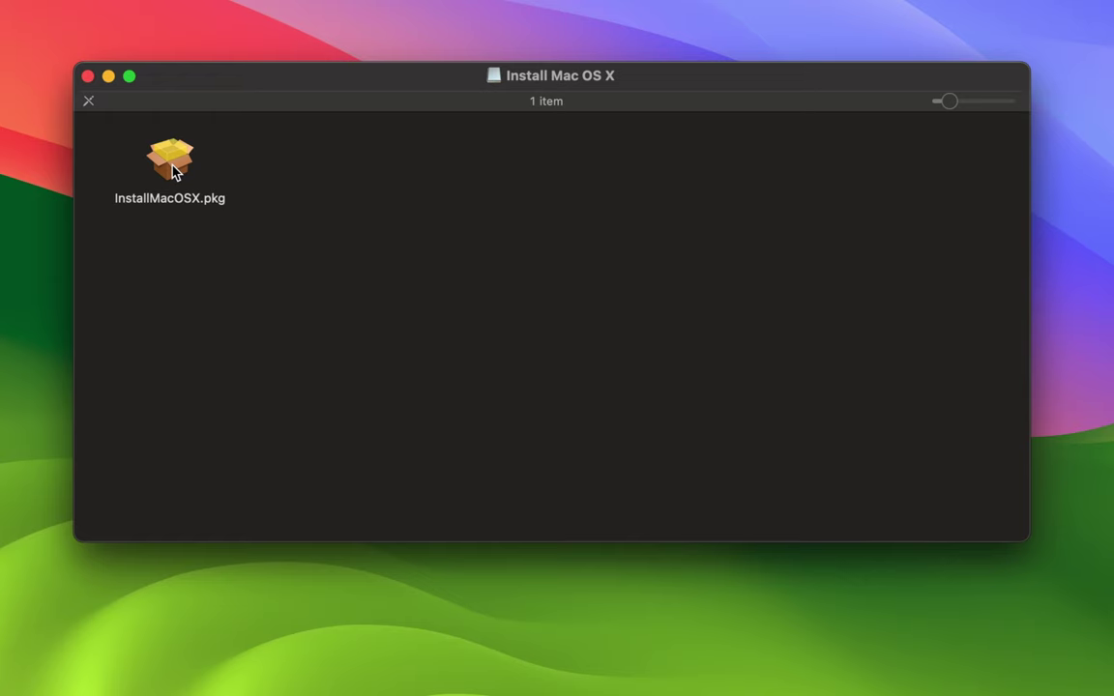
double_click(175, 172)
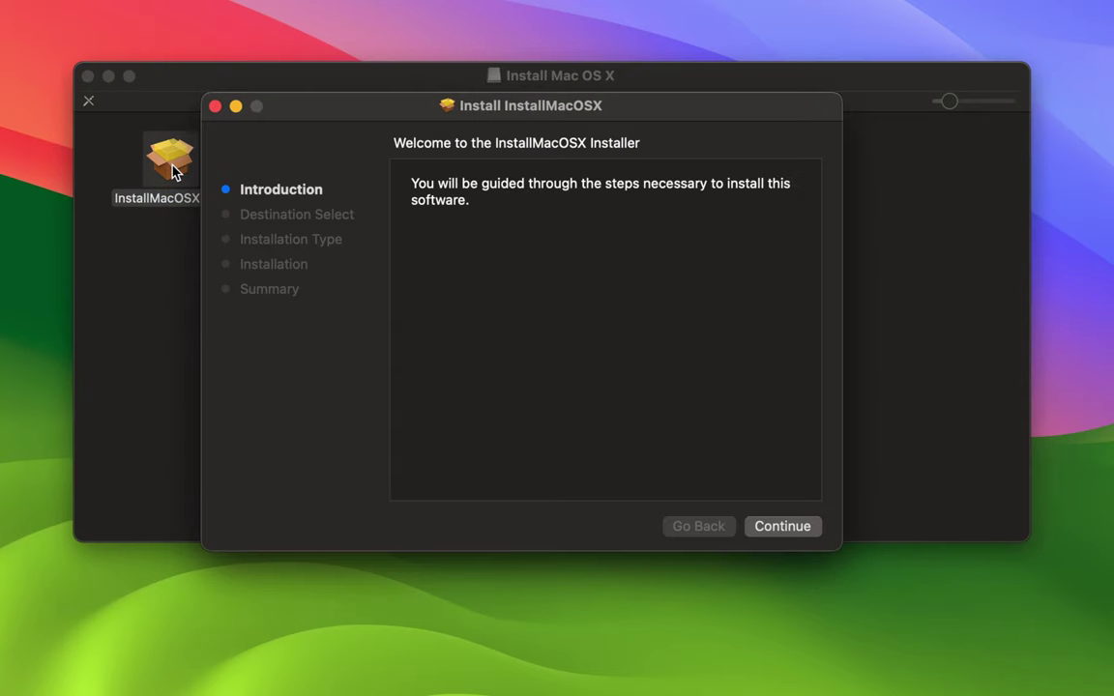
Step: Continue through the Installer and authenticate with the administrator password to install the package
left_click(88, 76)
left_click_drag(359, 113, 321, 62)
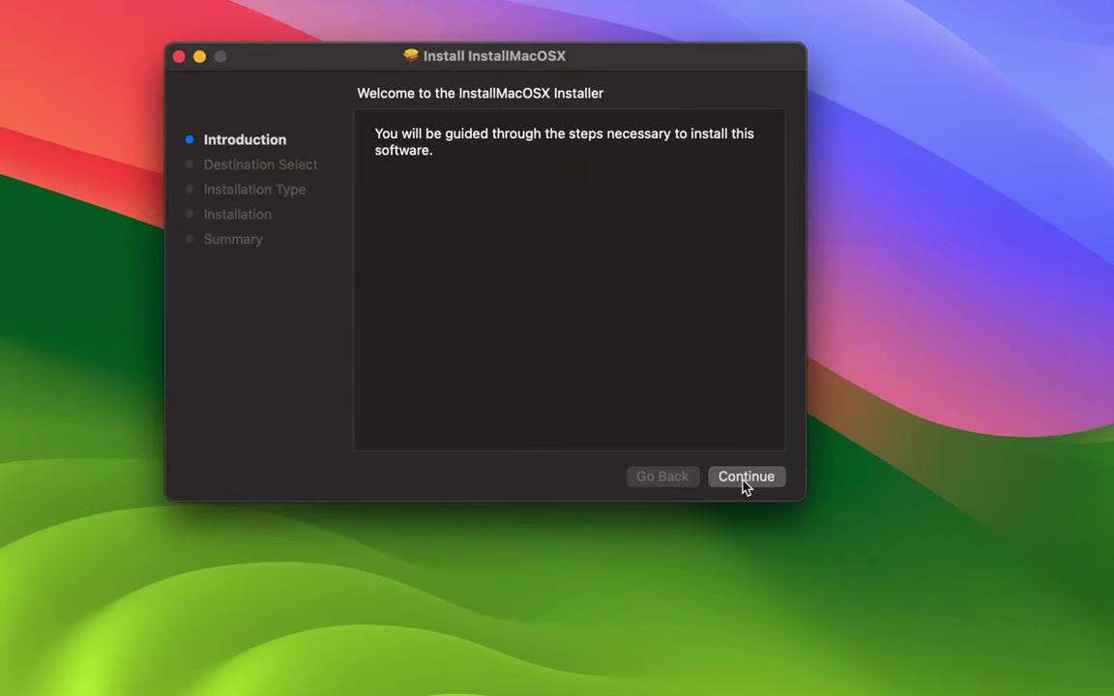
left_click(748, 477)
left_click(748, 477)
type("****")
key("Return")
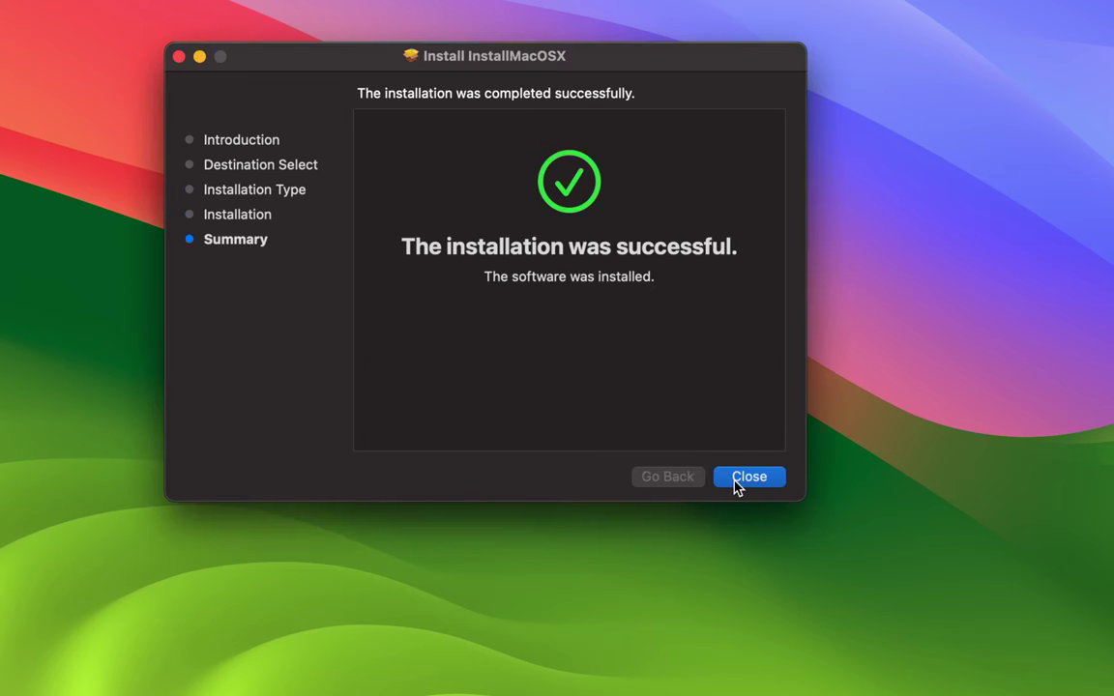
Step: Close the finished Installer and confirm Install Mac OS X Lion appears in Launchpad
left_click(735, 480)
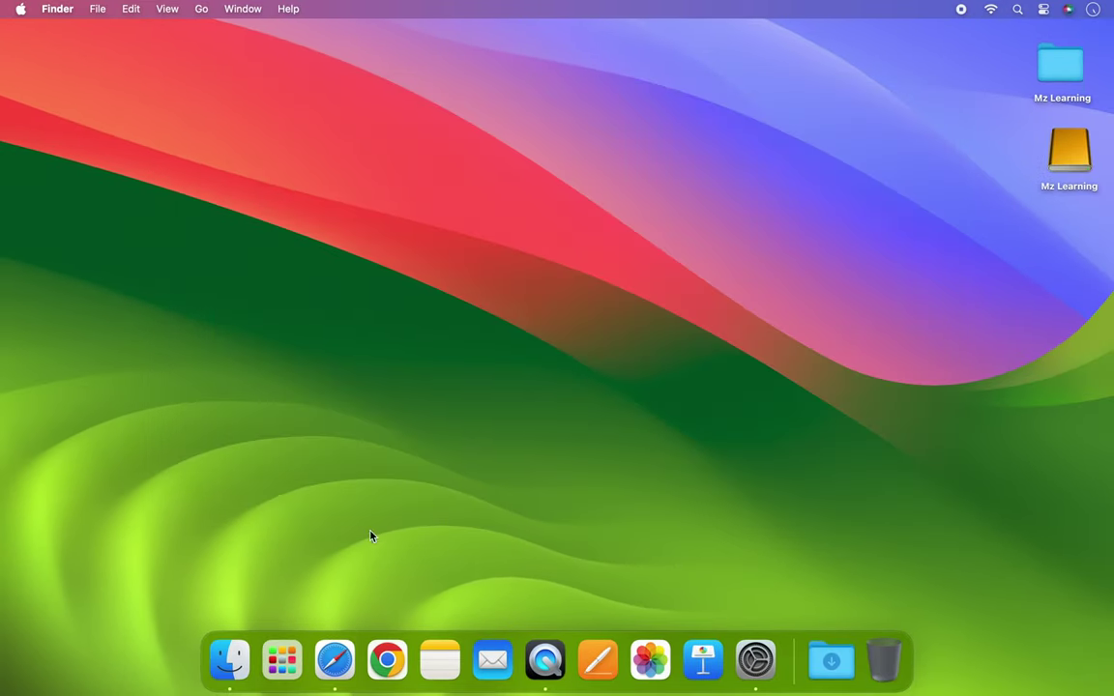
left_click(281, 661)
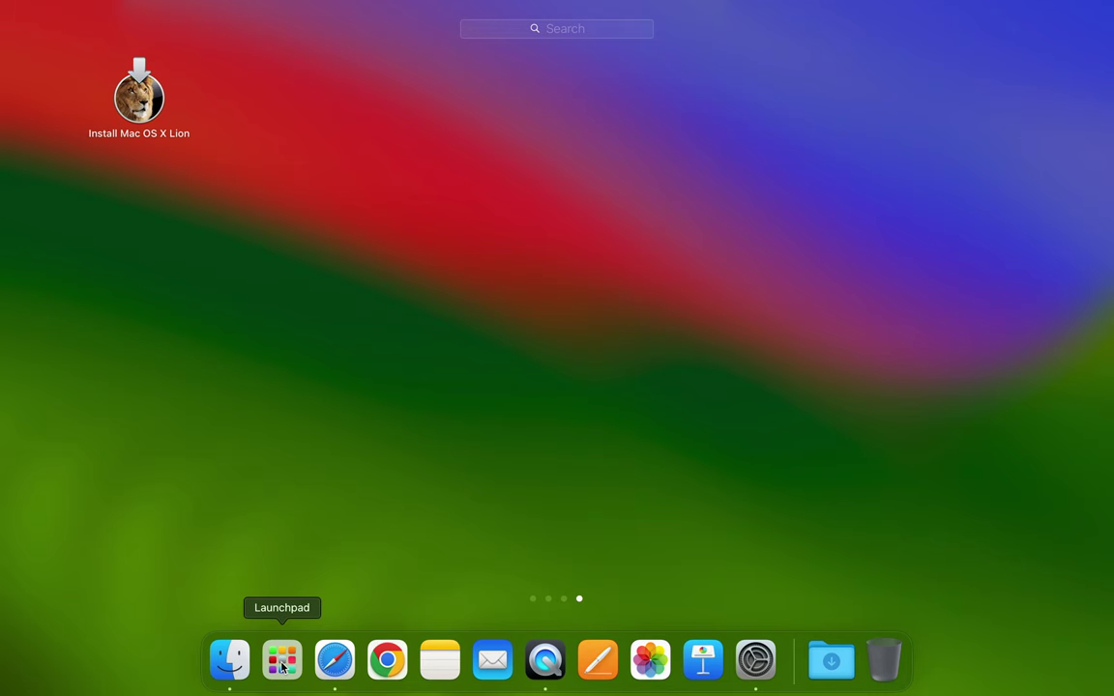
left_click(281, 661)
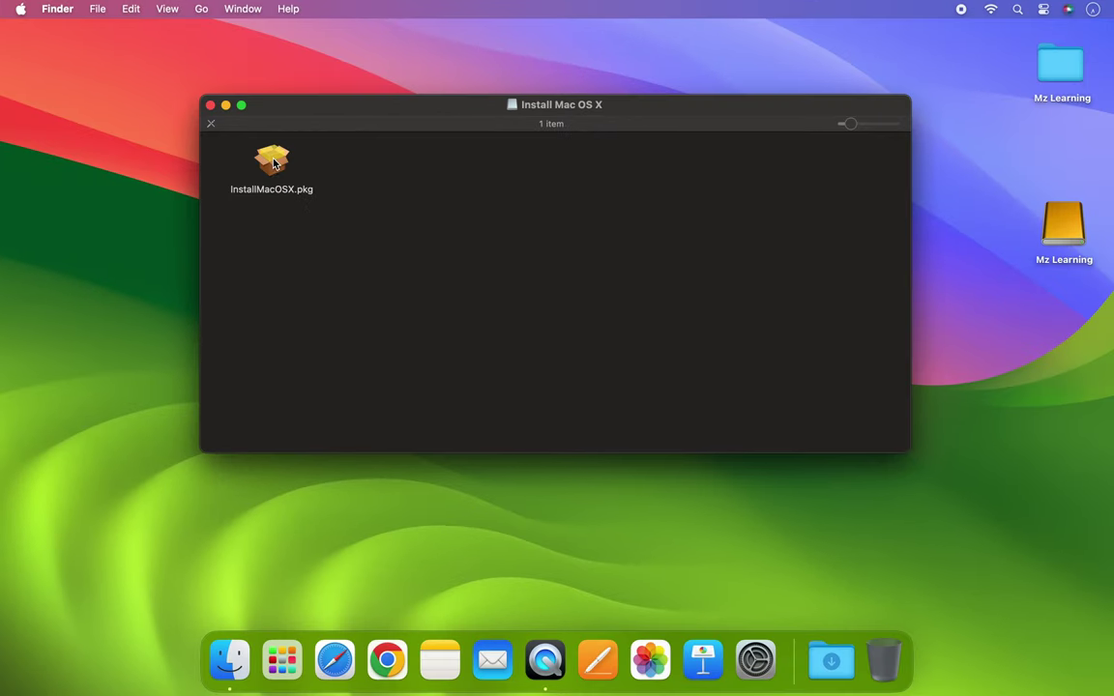
Step: Run InstallMacOSX.pkg past the certificate warning, then dismiss the 'cannot be installed' alert
double_click(273, 165)
left_click(738, 344)
left_click(600, 411)
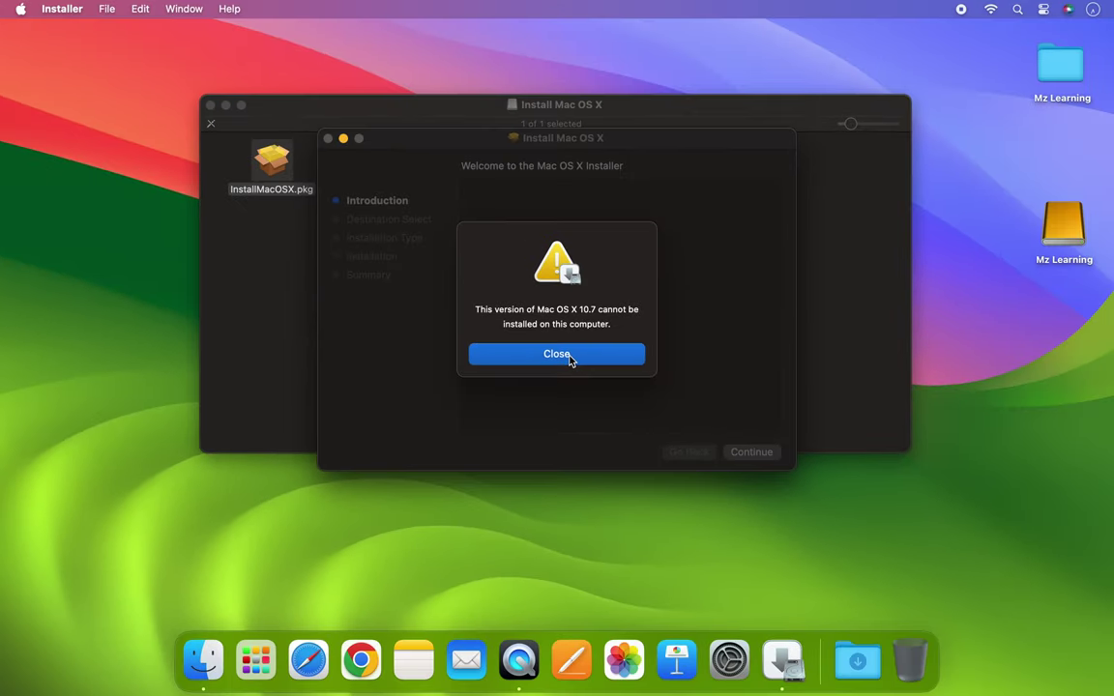
left_click(568, 355)
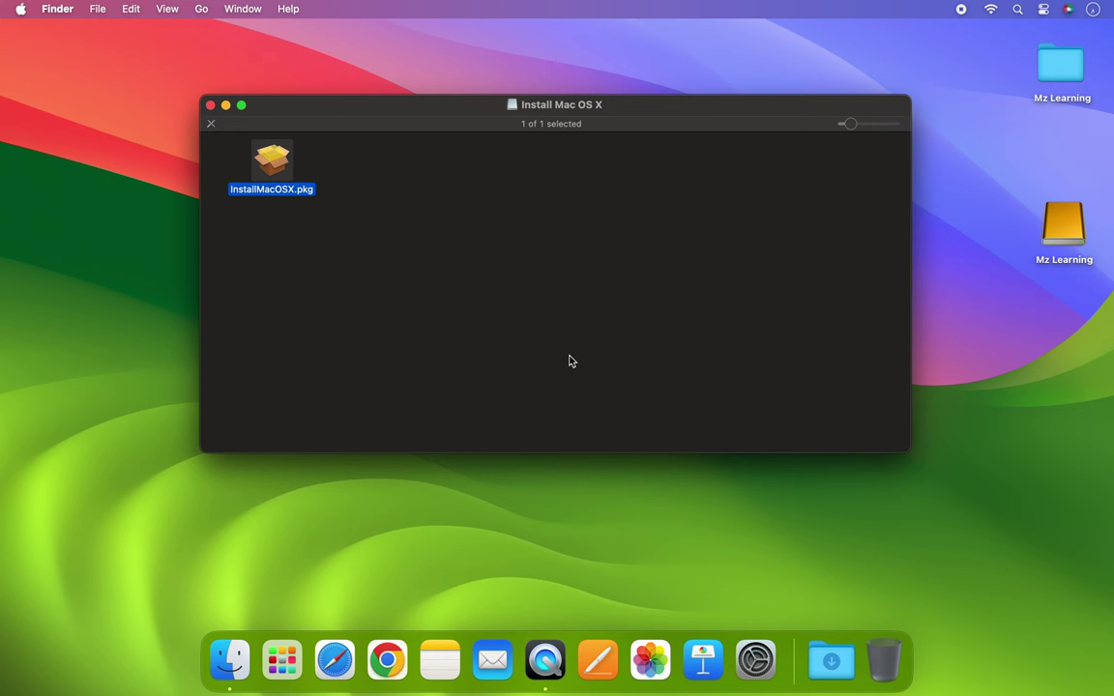
Step: Open InstallMacOSX.pkg with RAR Extractor - Unarchiver via Open With > Other, searching 'rar'
right_click(272, 166)
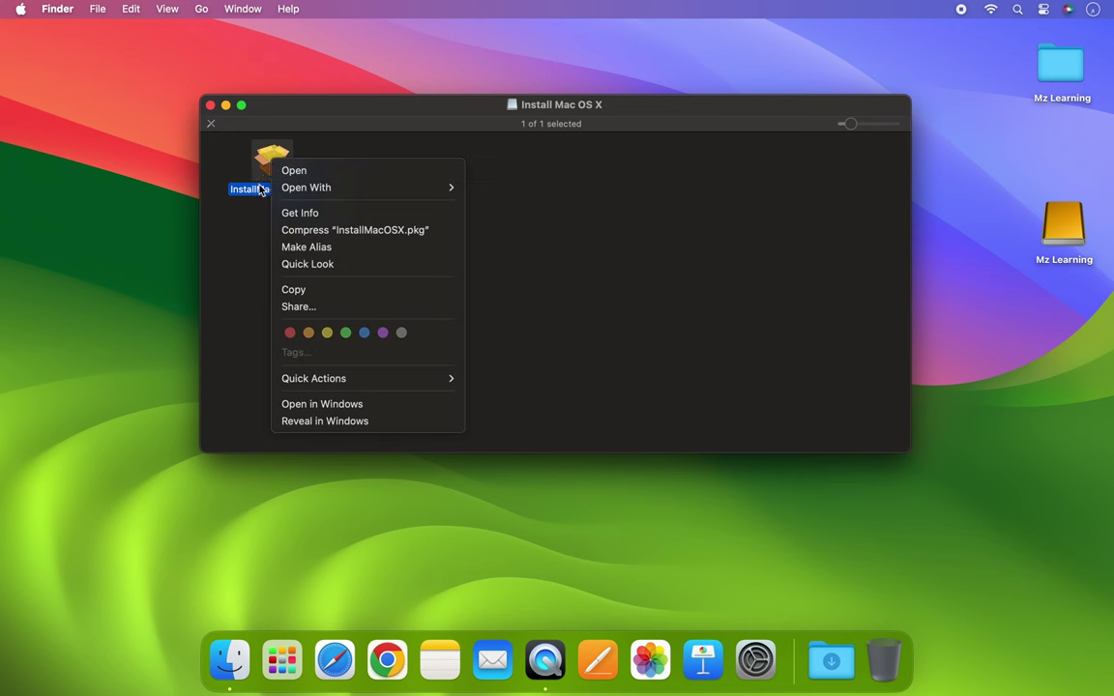
mouse_move(317, 192)
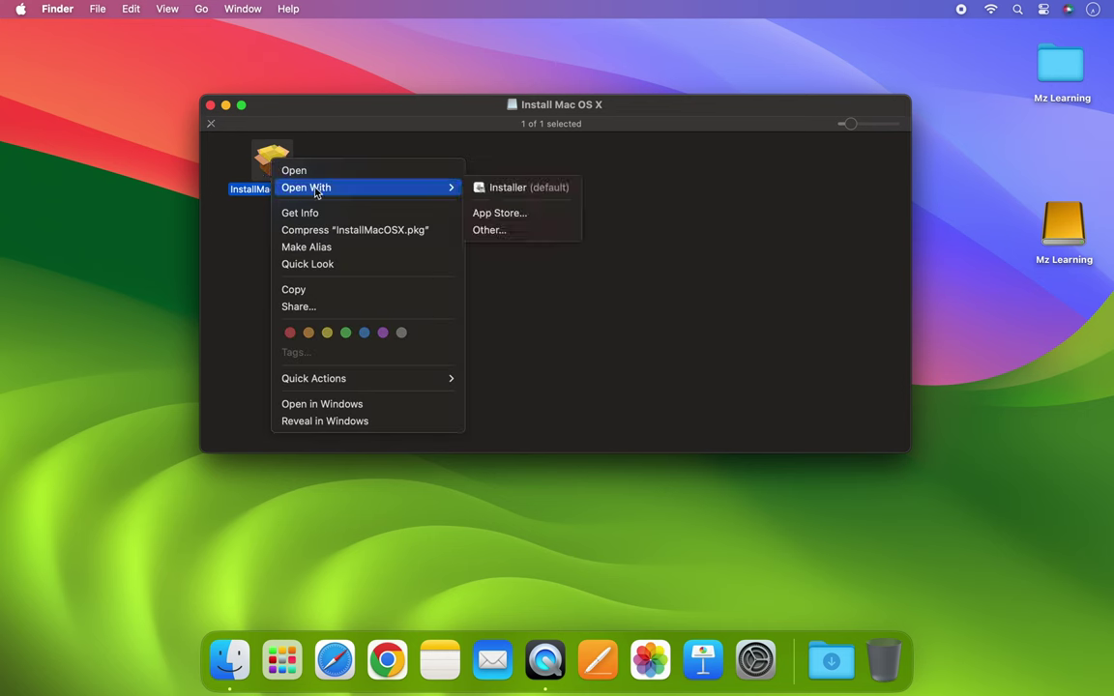
left_click(491, 232)
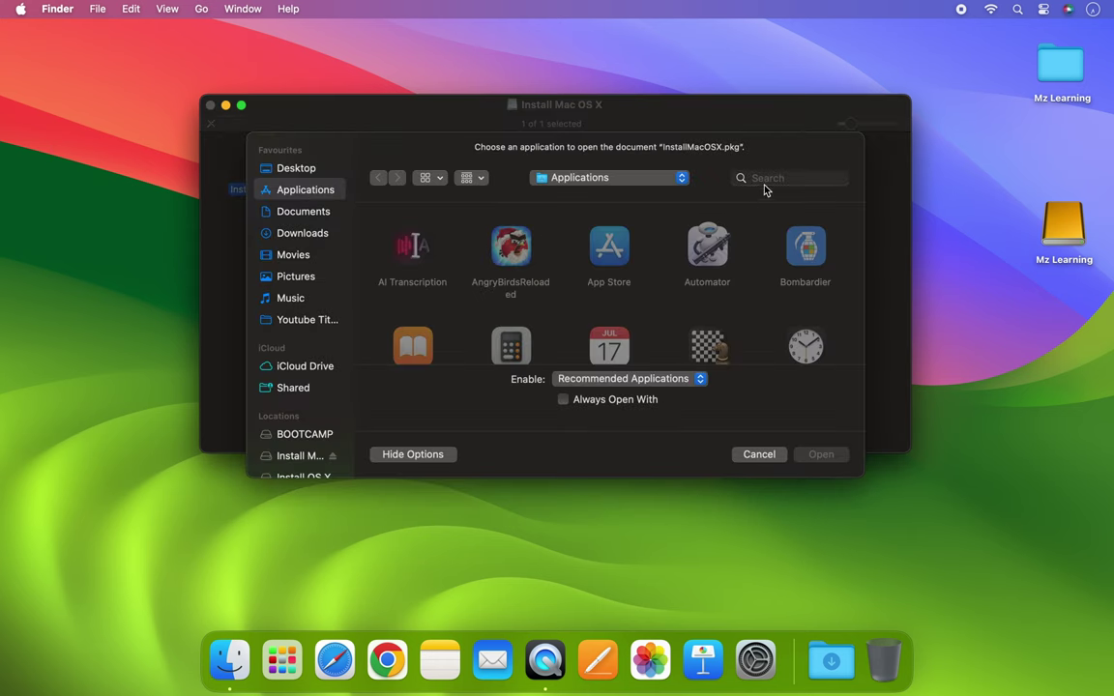
left_click(784, 178)
type("rar")
left_click(399, 291)
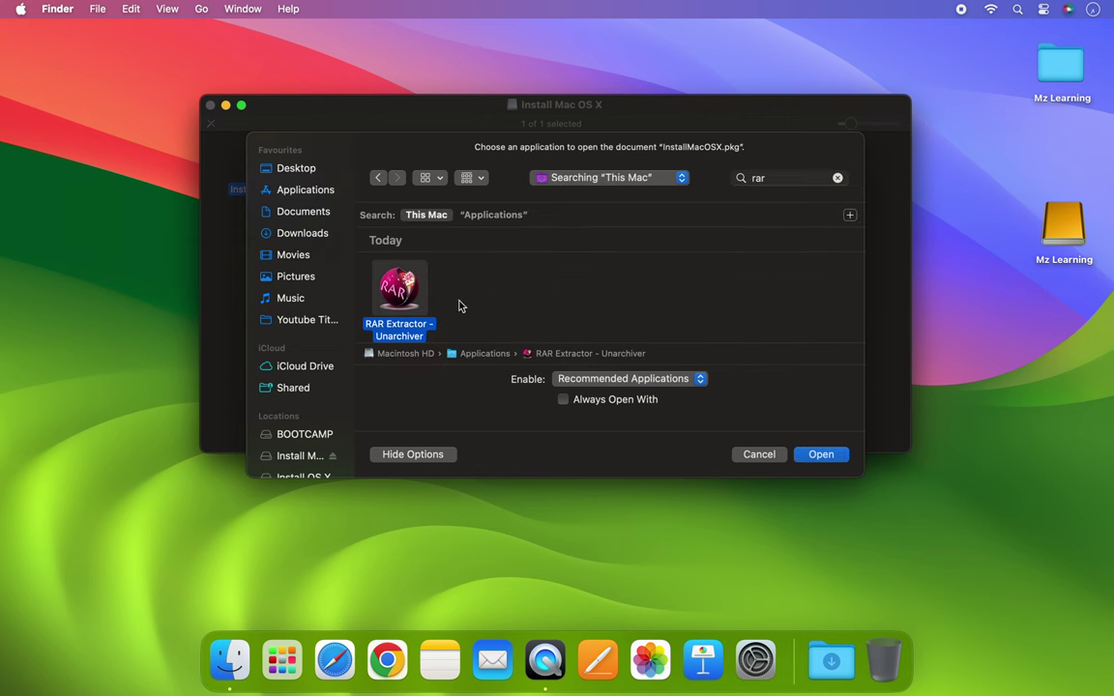
left_click(820, 454)
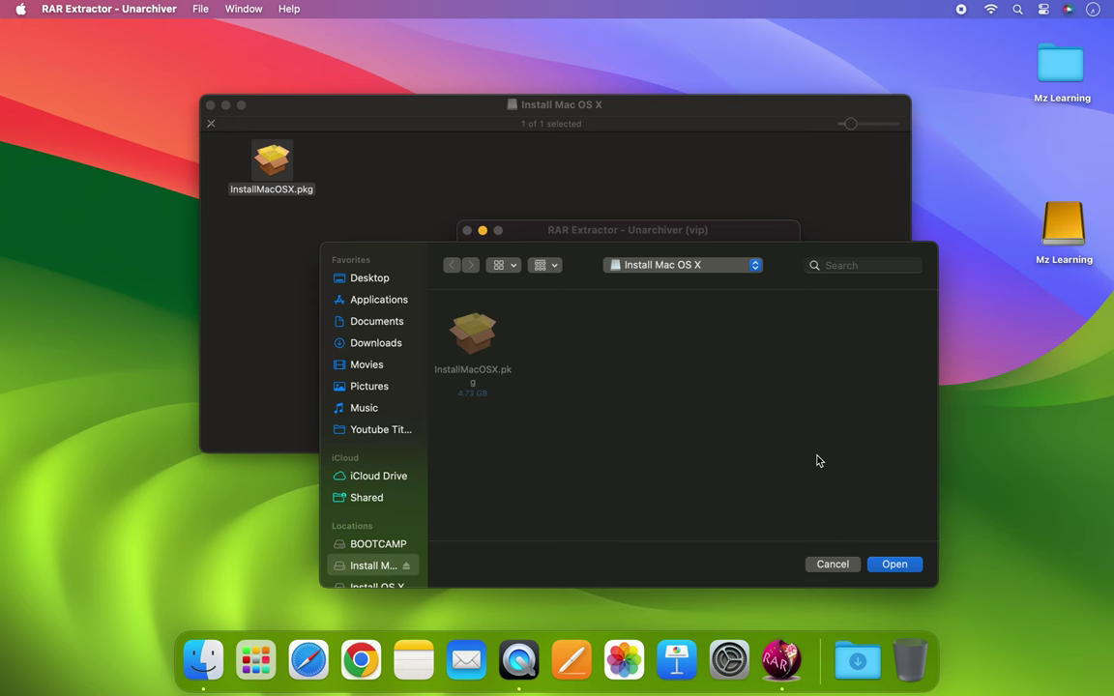
Step: Unarchive the package to the Desktop and eject the Install Mac OS X disk
left_click(380, 282)
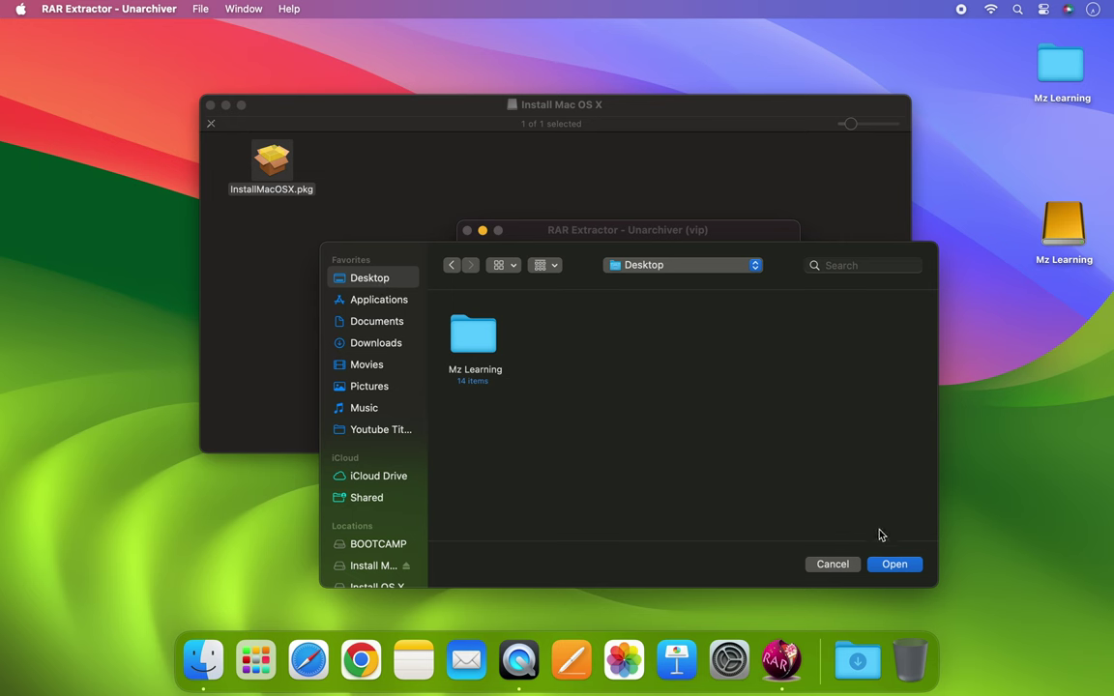
left_click(891, 564)
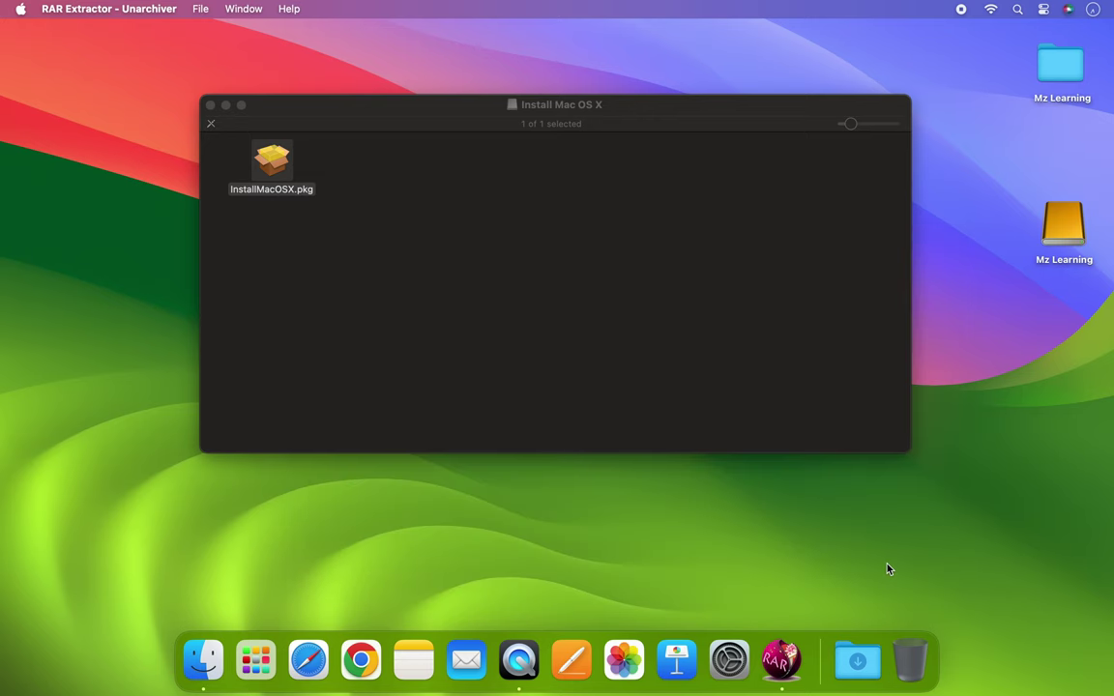
right_click(797, 374)
left_click(809, 380)
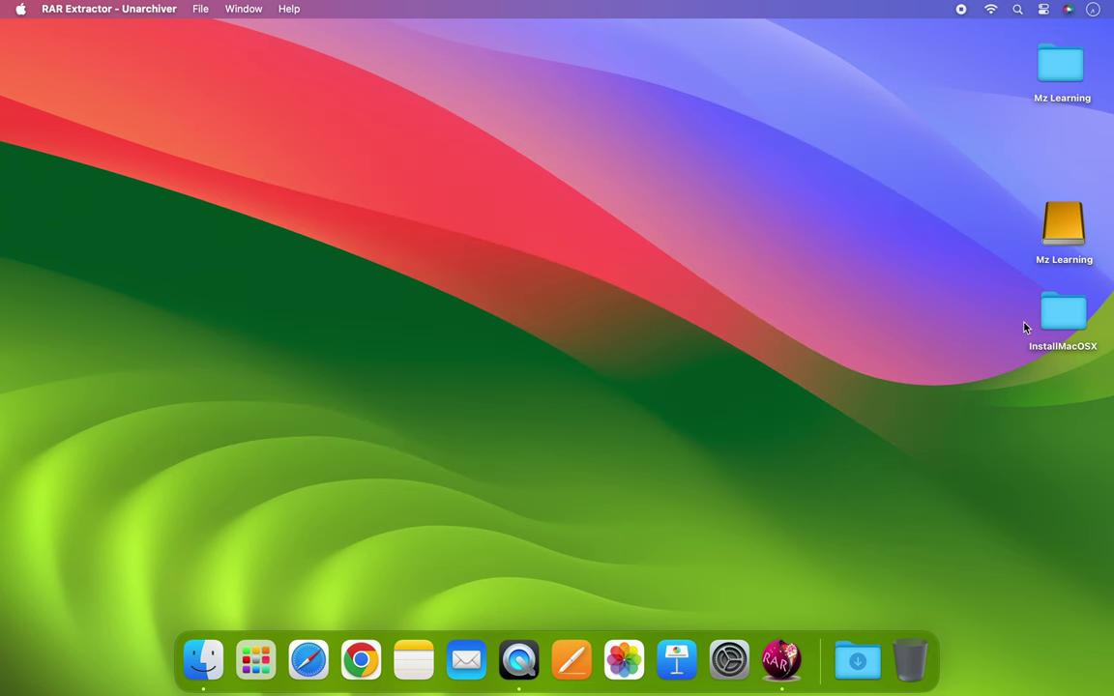
Step: Open the InstallMacOSX folder, show the inner pkg's package contents, and mount InstallESD.dmg
double_click(1049, 320)
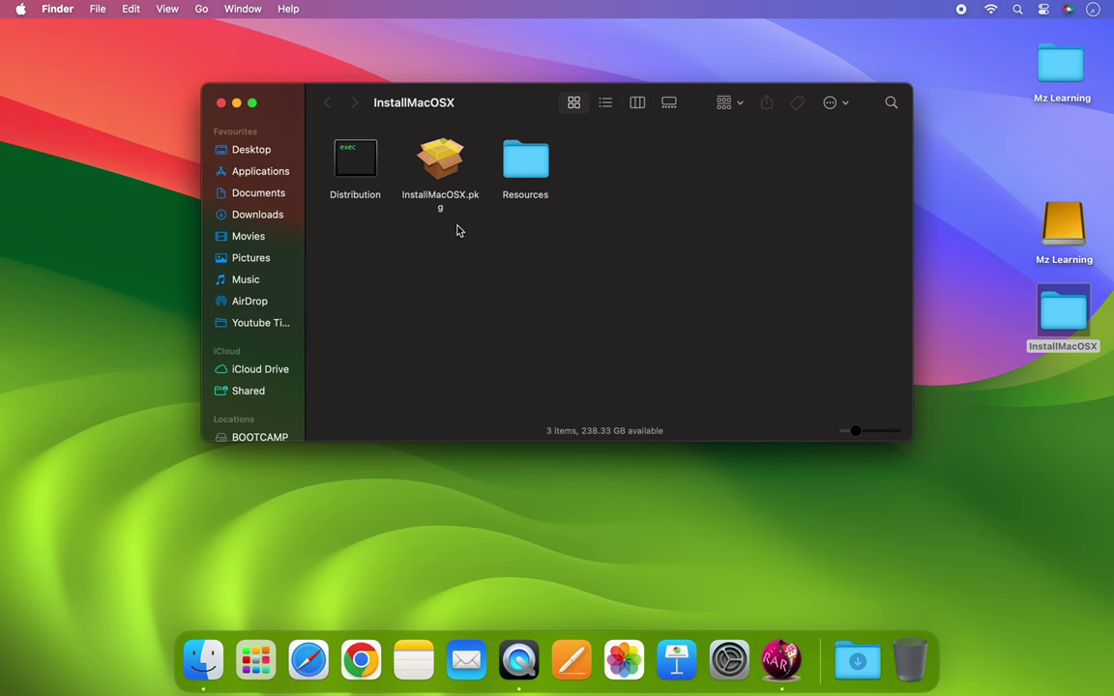
right_click(439, 166)
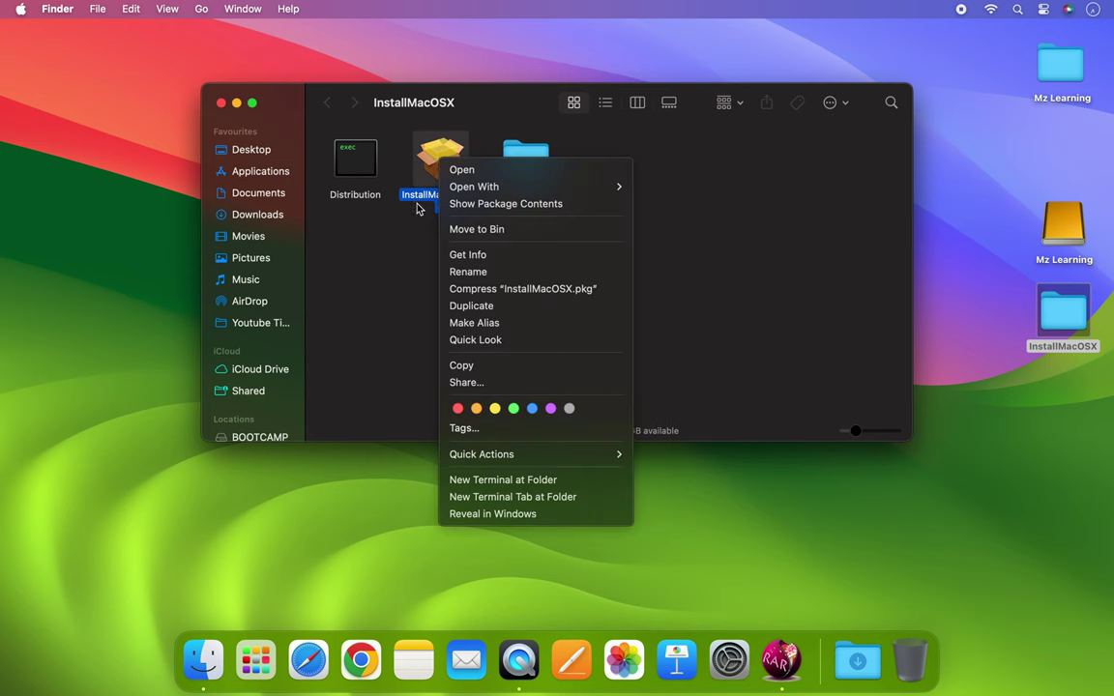
left_click(468, 204)
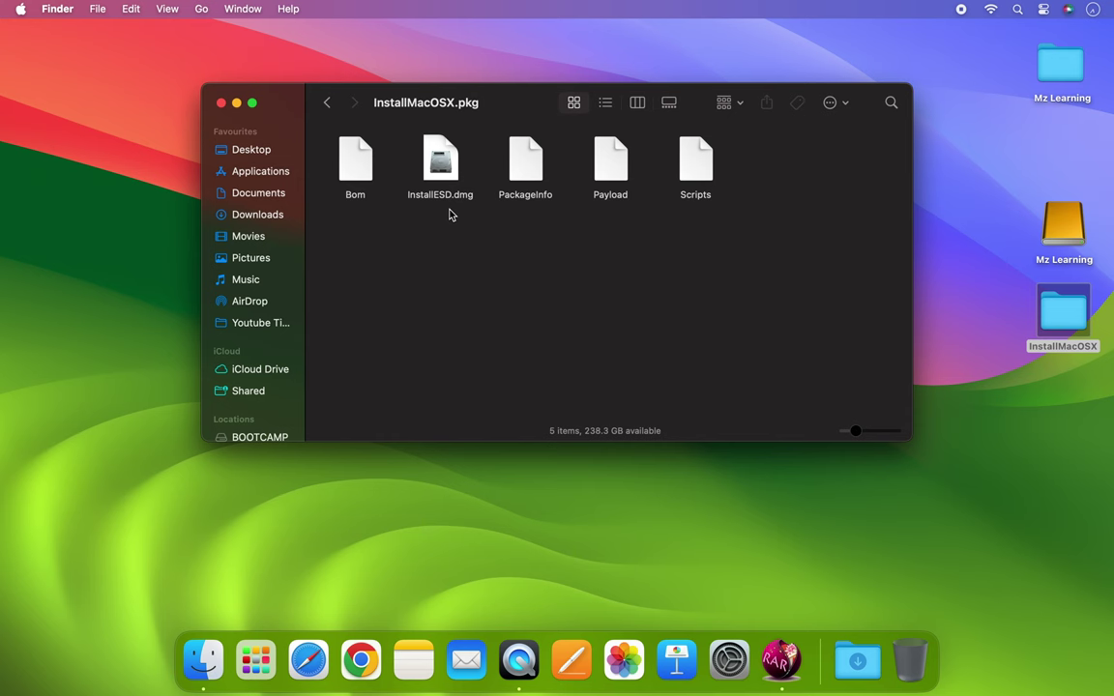
double_click(440, 164)
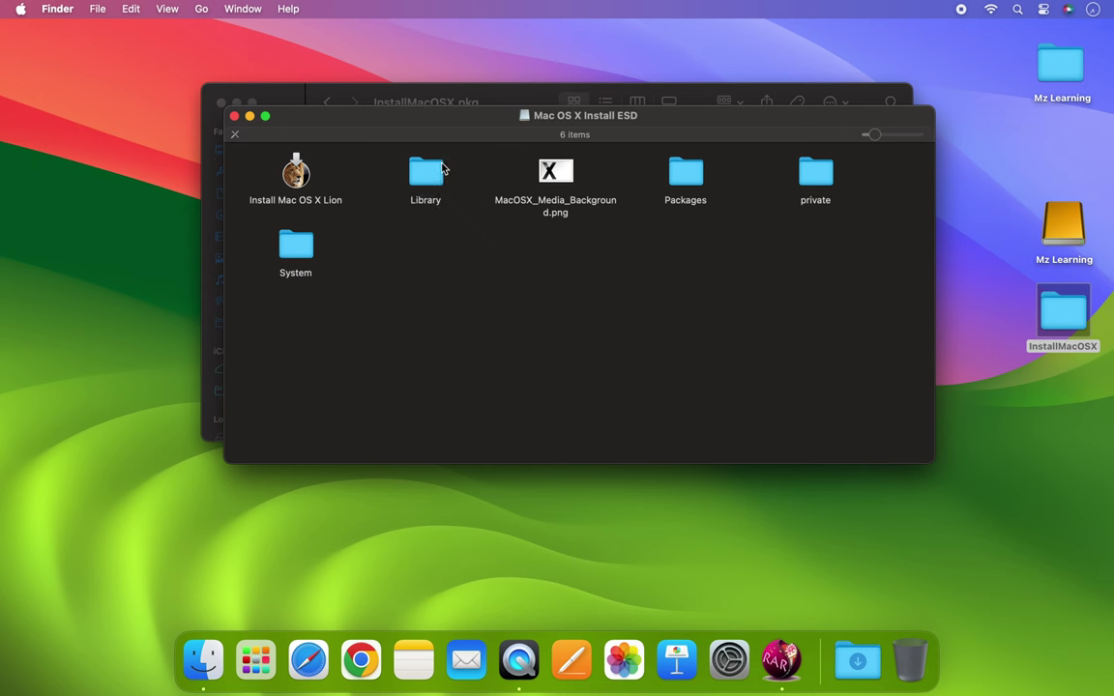
Step: Close the package window, show hidden files with Cmd+Shift+., then close the Install ESD window
left_click(221, 102)
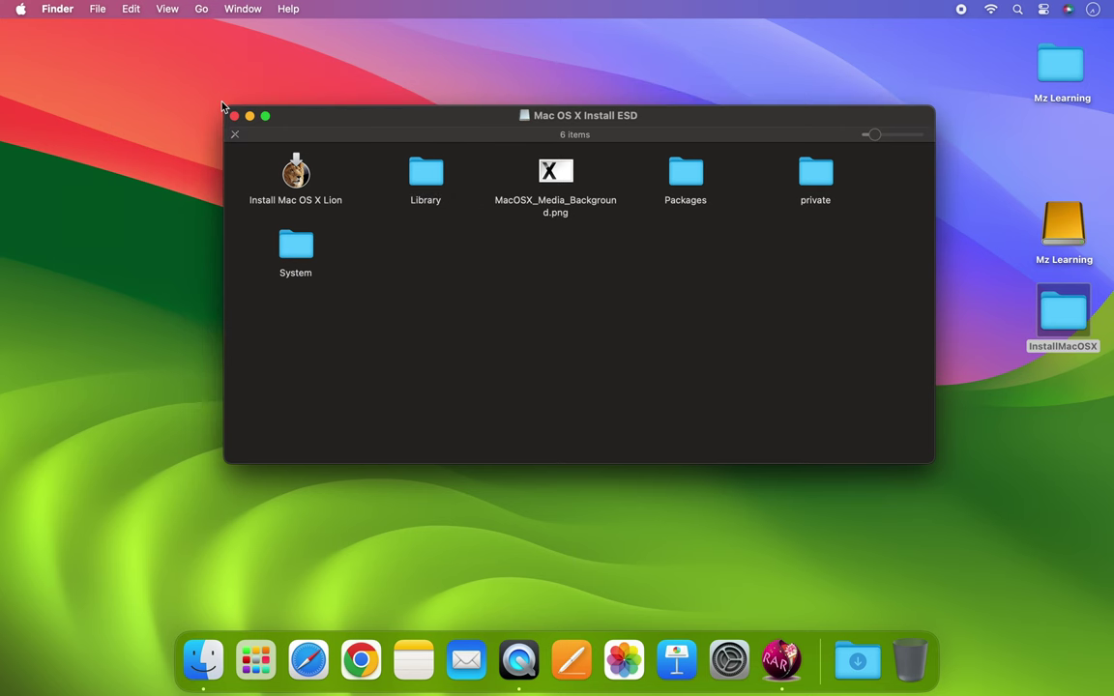
left_click_drag(396, 124, 382, 105)
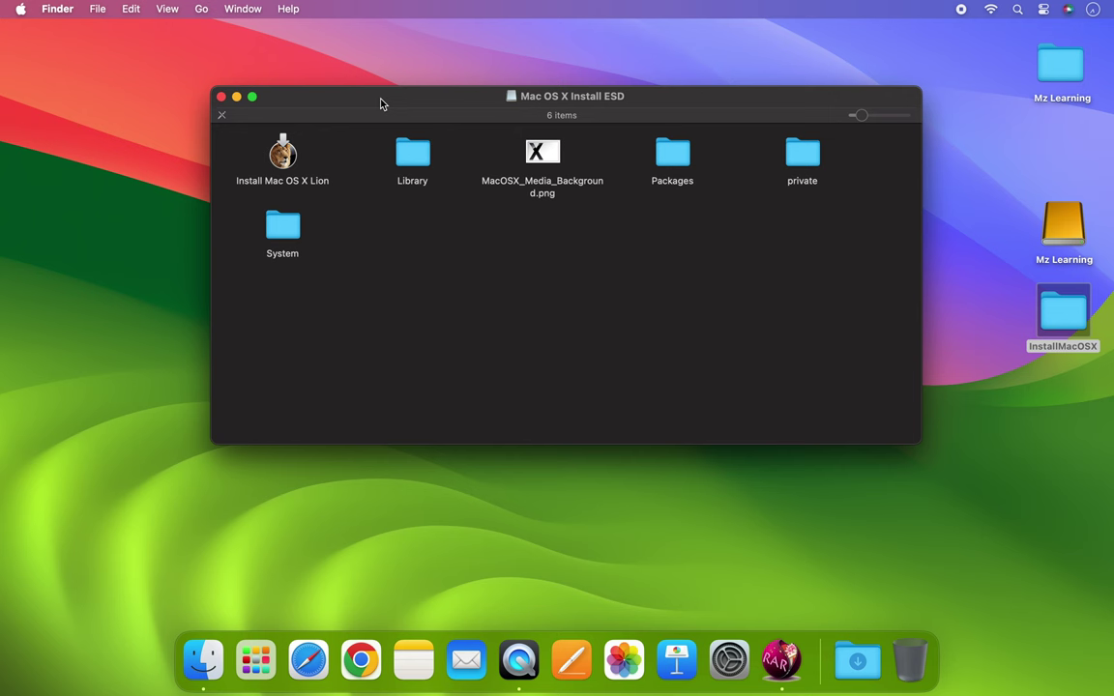
key("super+shift+period")
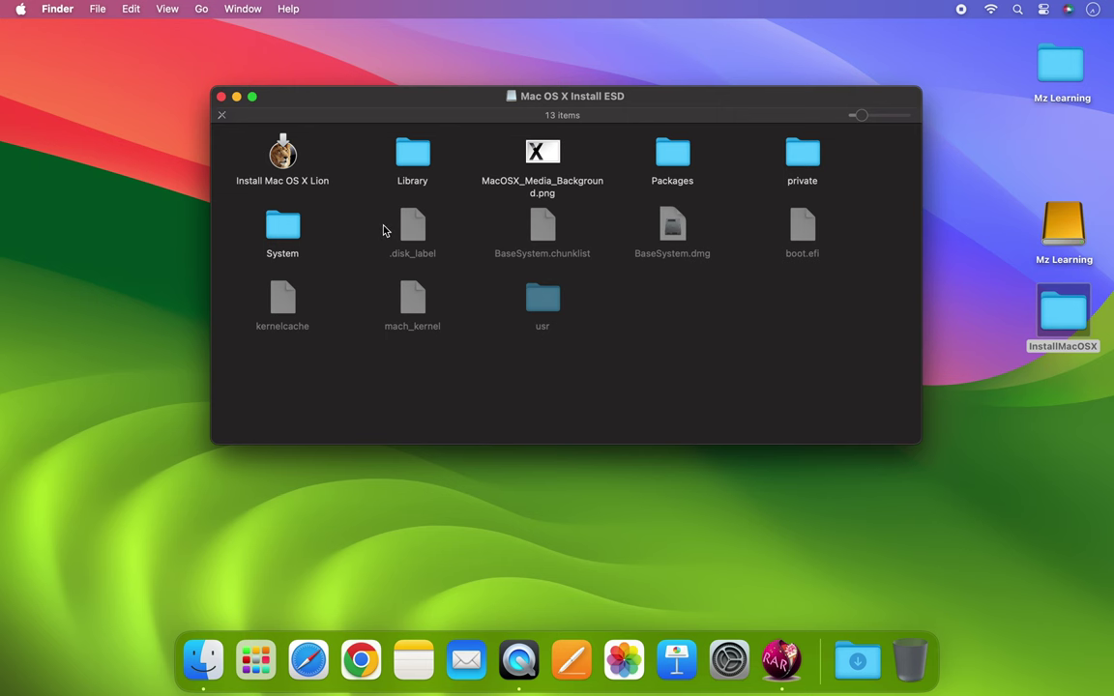
left_click(220, 97)
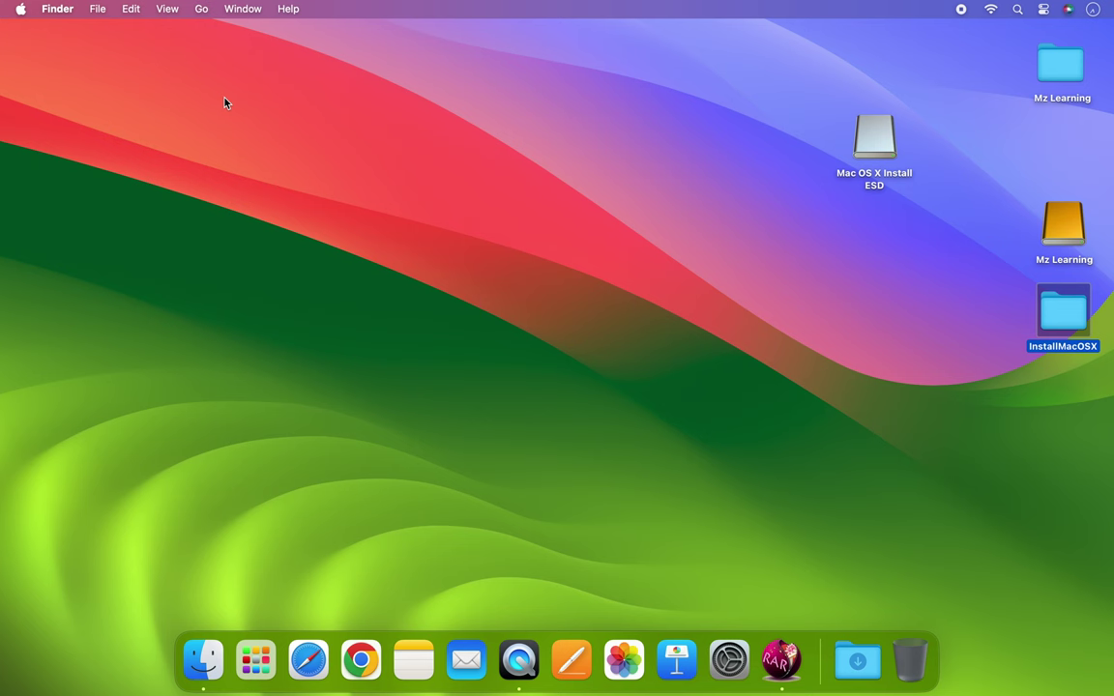
Step: Launch Disk Utility through a Spotlight search for 'disk'
left_click(225, 102)
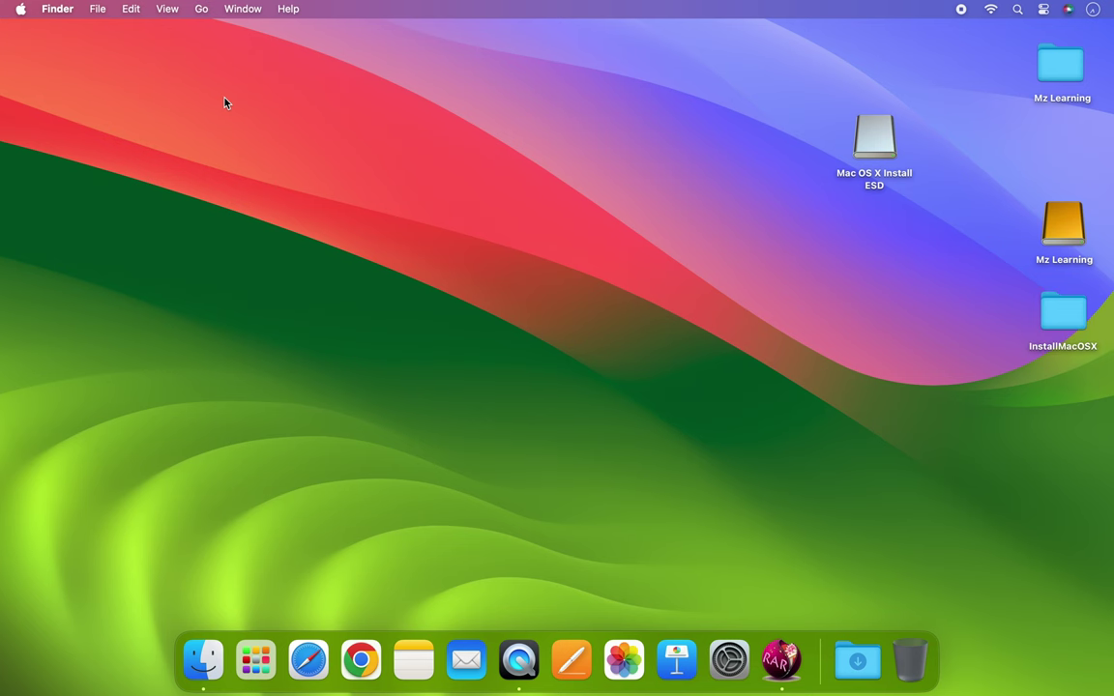
key("super+space")
type("disk")
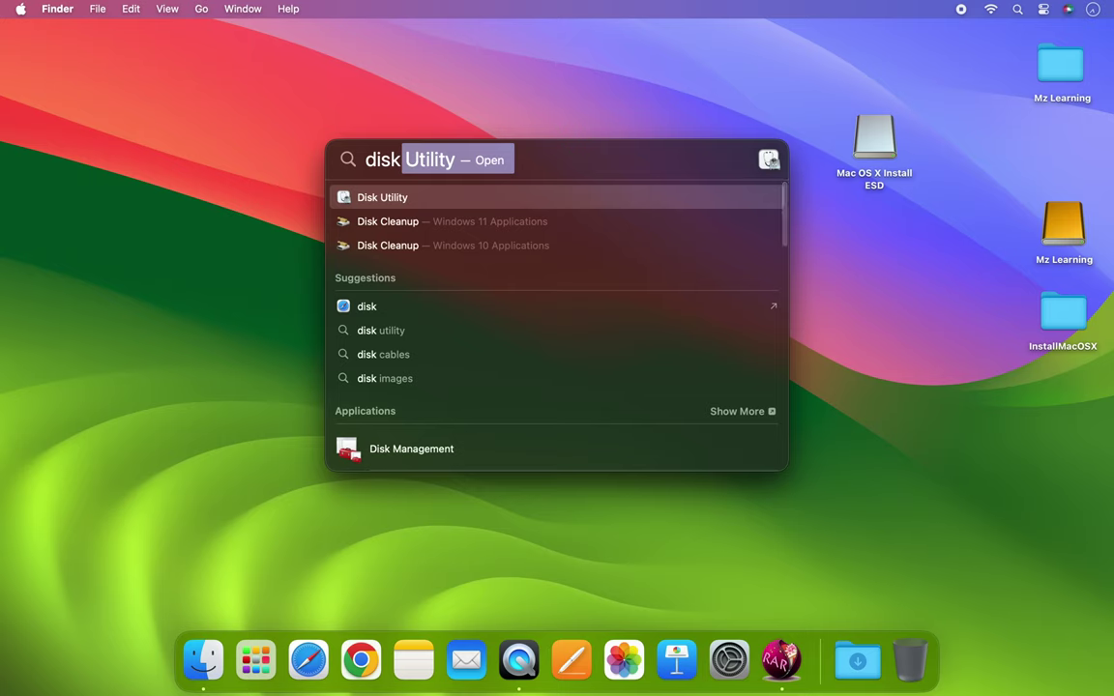
key("Return")
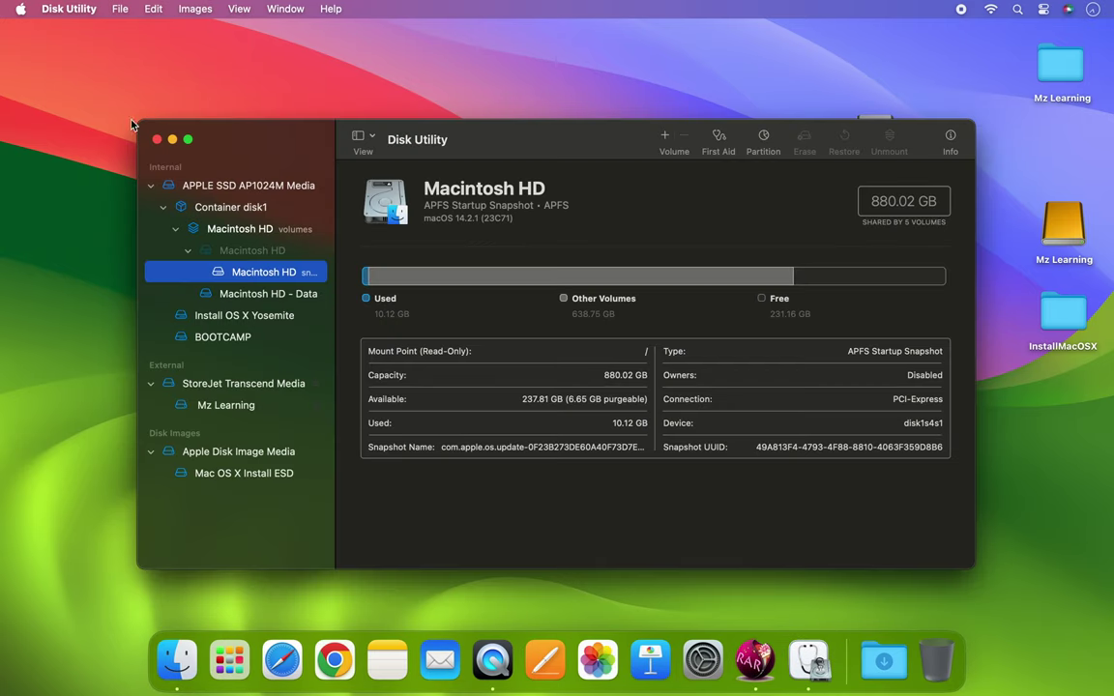
Step: Restore the Mz Learning drive using Mac OS X Install ESD as the source
right_click(200, 410)
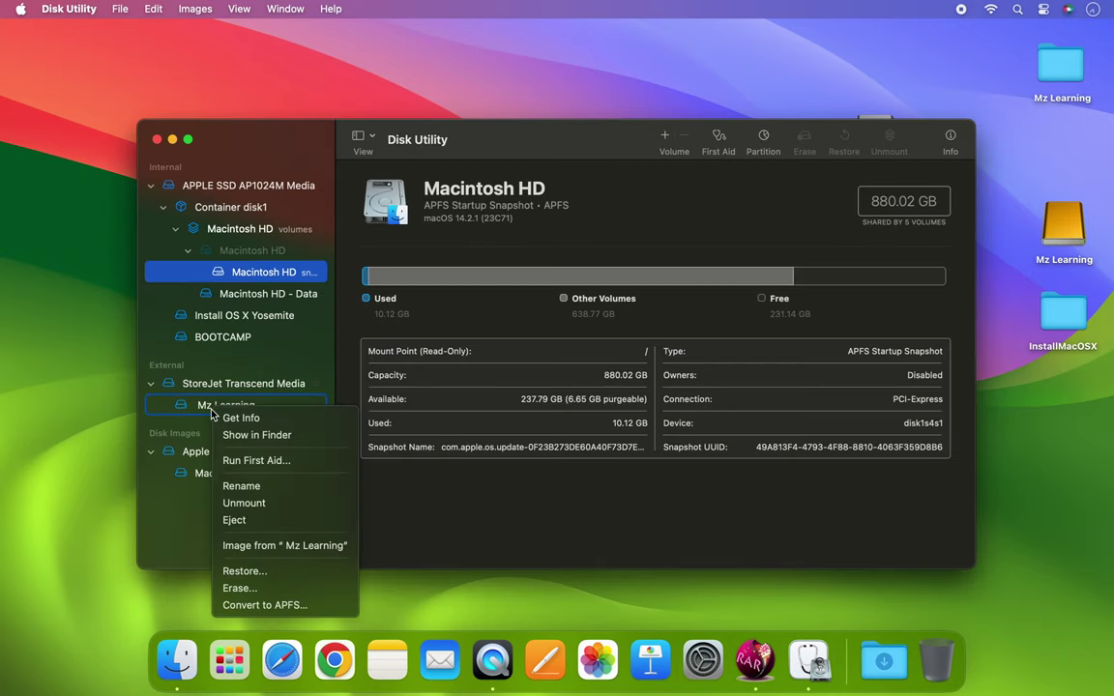
left_click(240, 574)
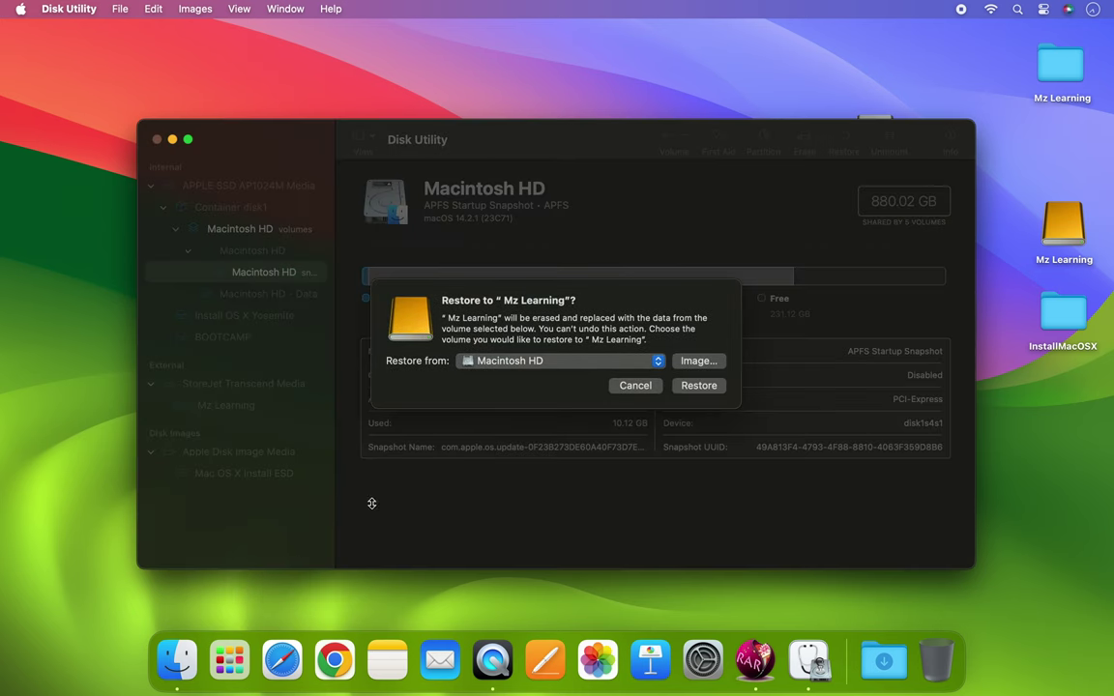
left_click(547, 362)
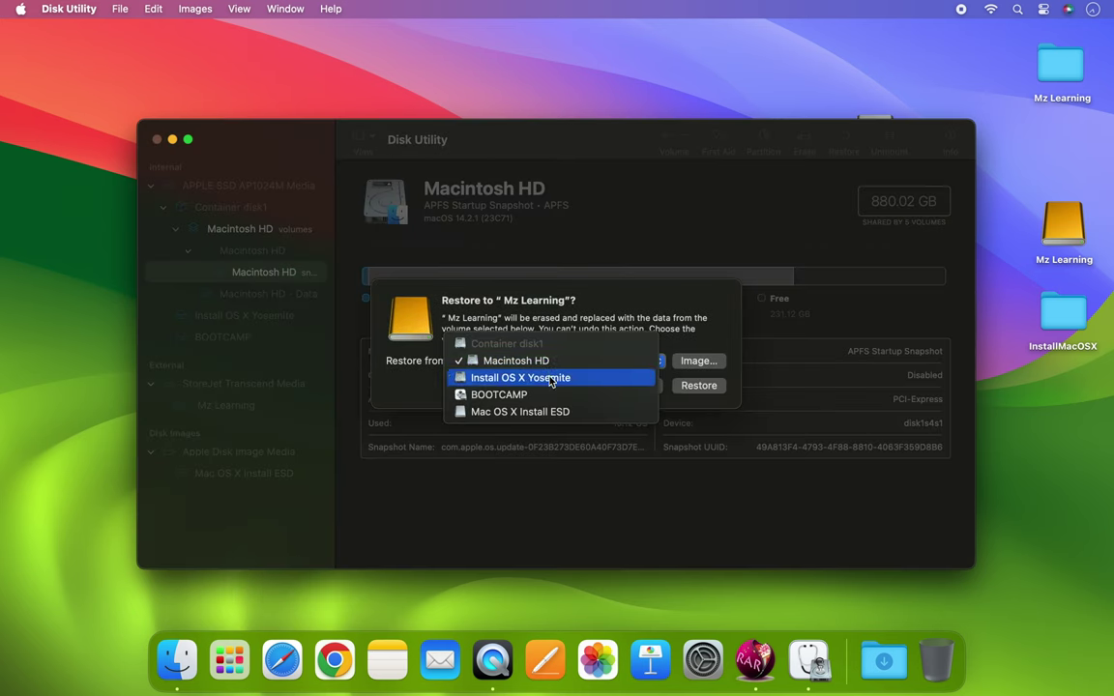
left_click(552, 415)
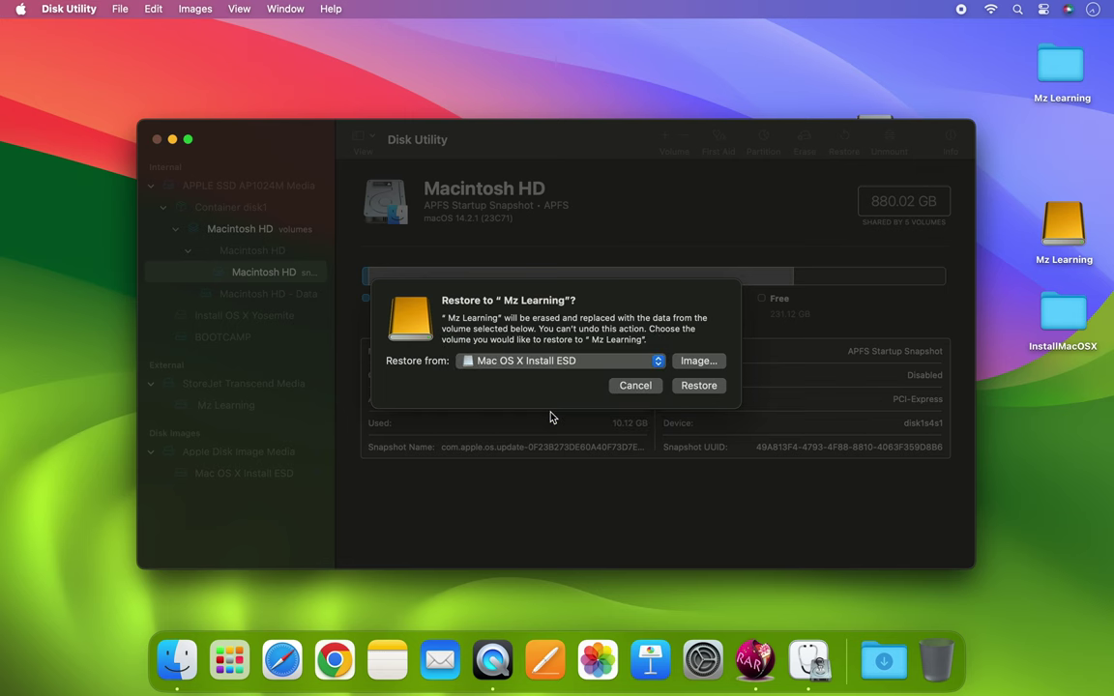
left_click(699, 386)
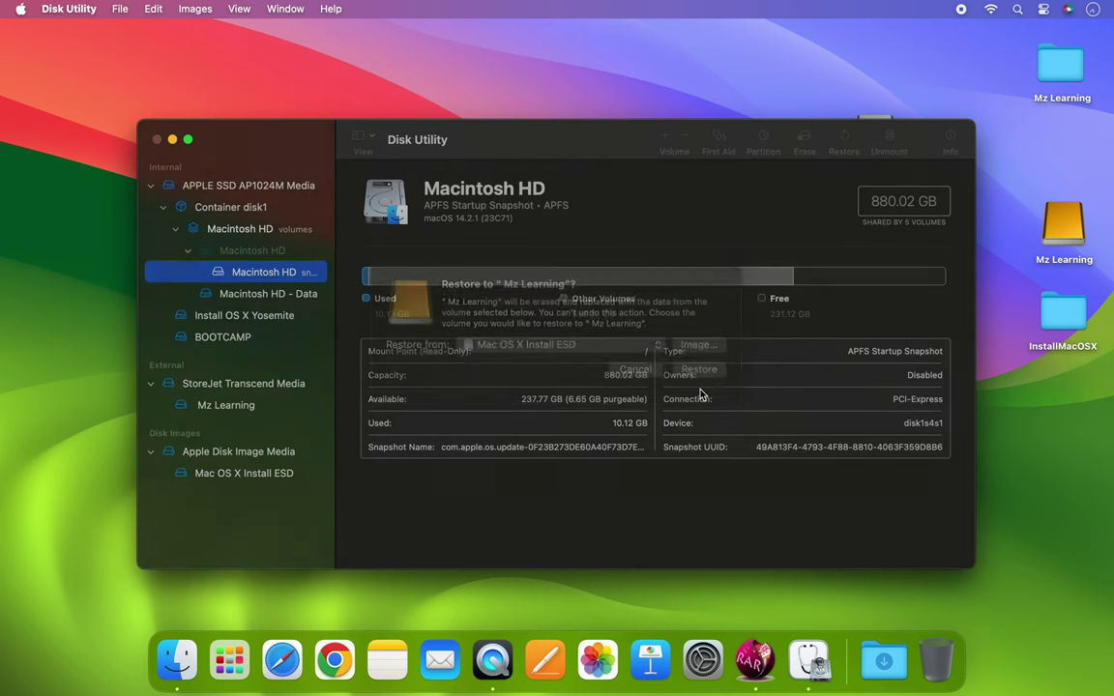
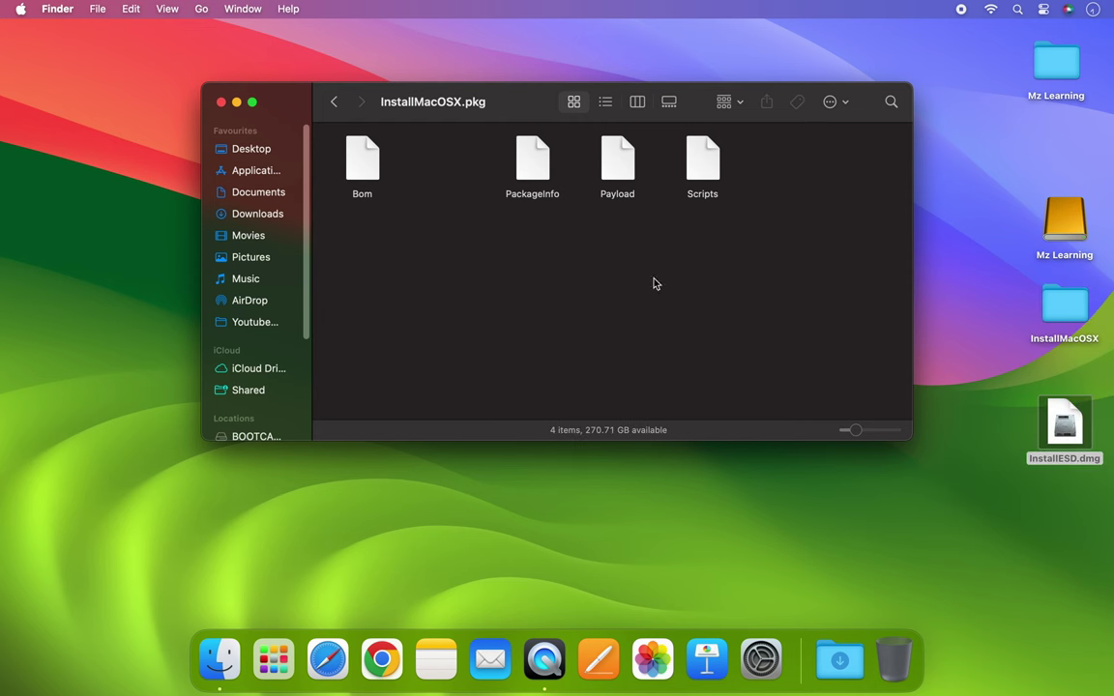
Step: Close the InstallMacOSX.pkg contents window to reveal InstallESD.dmg on the Desktop
left_click(221, 102)
Step: Launch Terminal from Spotlight
key("super+space")
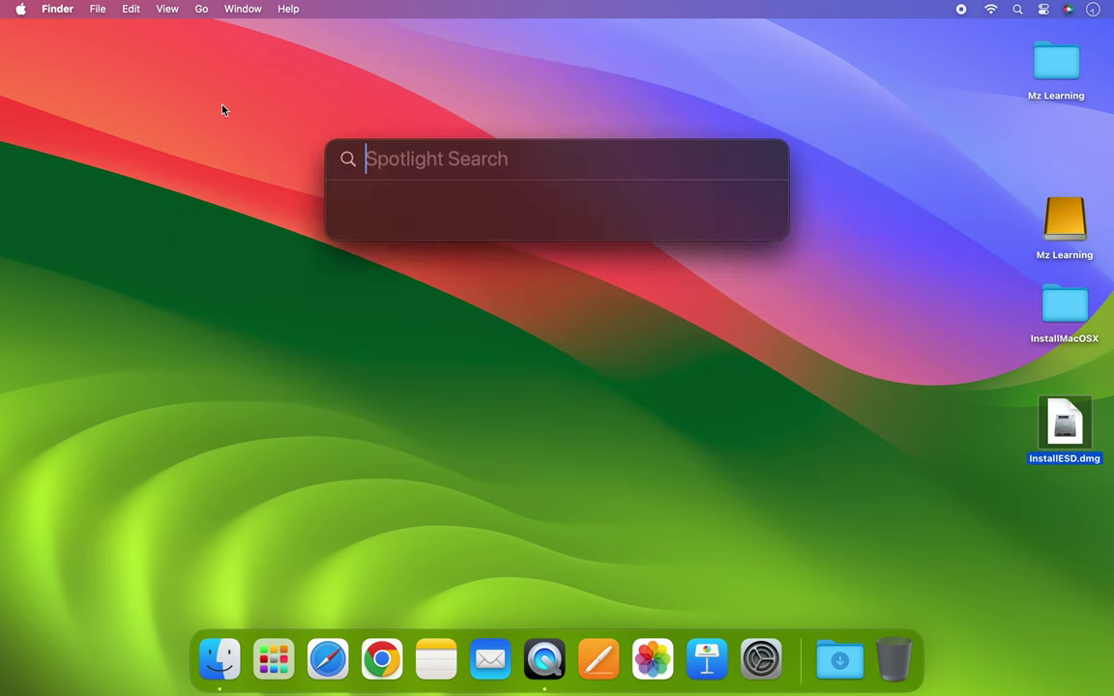
type("terminal")
key("Return")
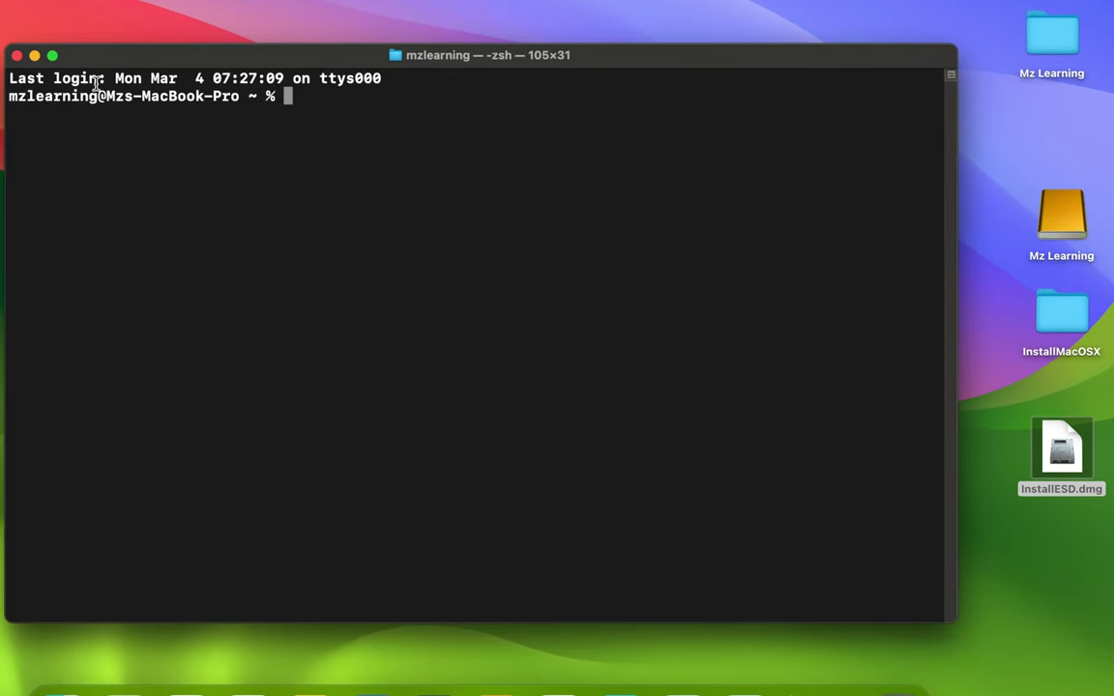
Step: Build the sudo asr restore command with InstallESD.dmg as source and Mz Learning as --target
type("sudo /usr/sbin/asr --noverify --erase --source")
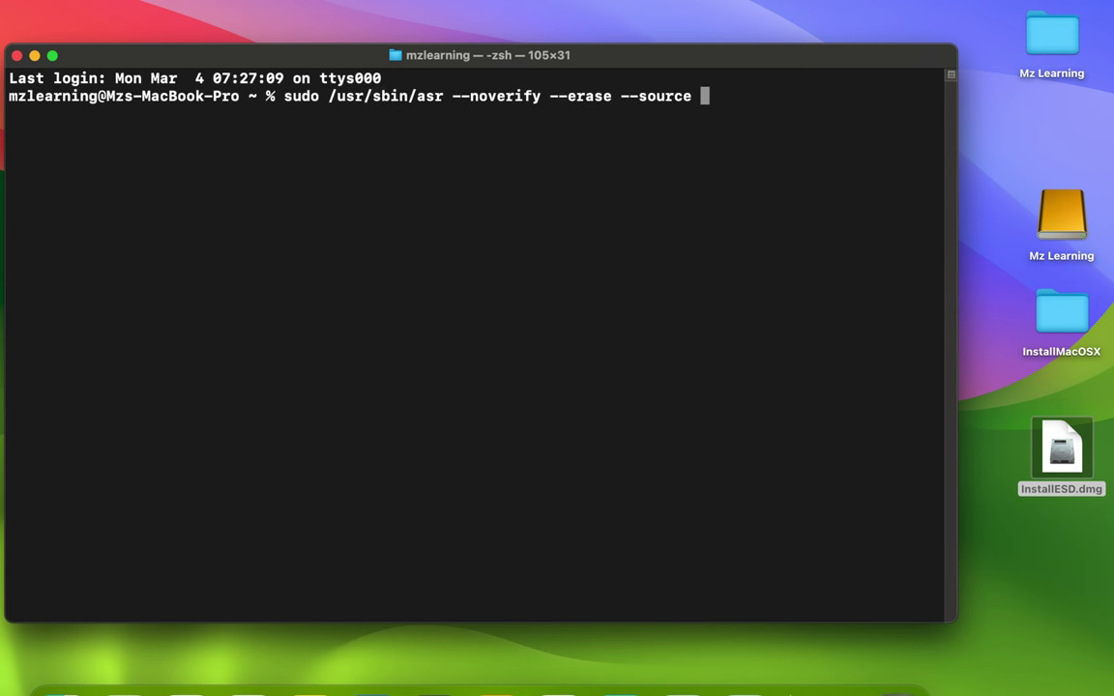
left_click_drag(1057, 465, 761, 225)
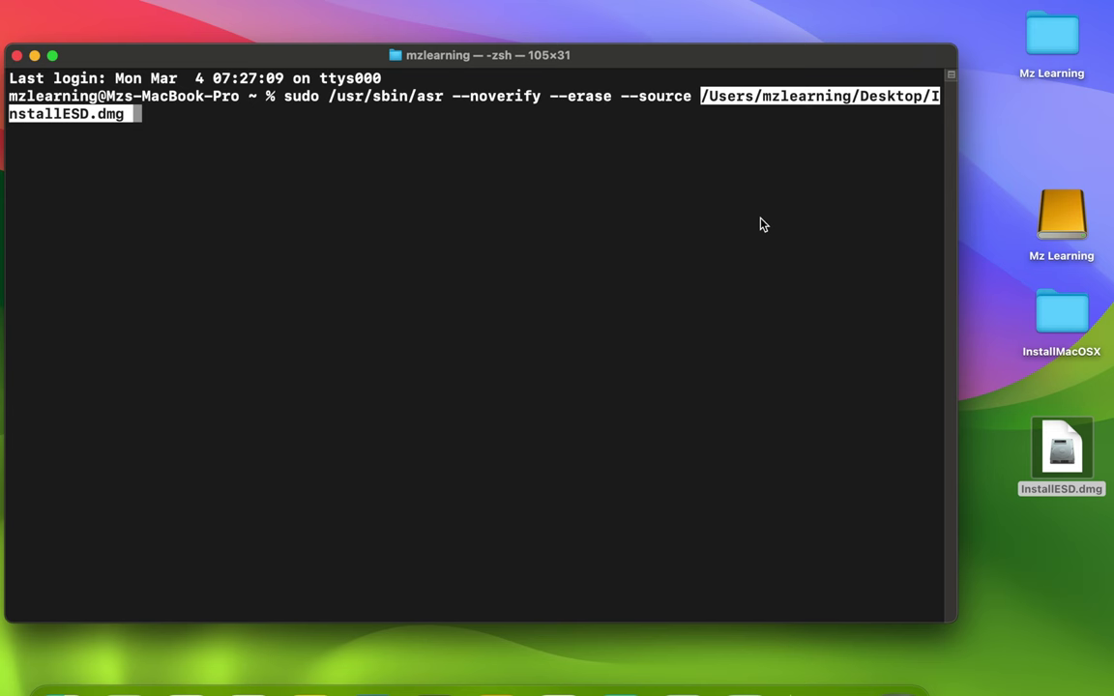
key("Return")
type("--target")
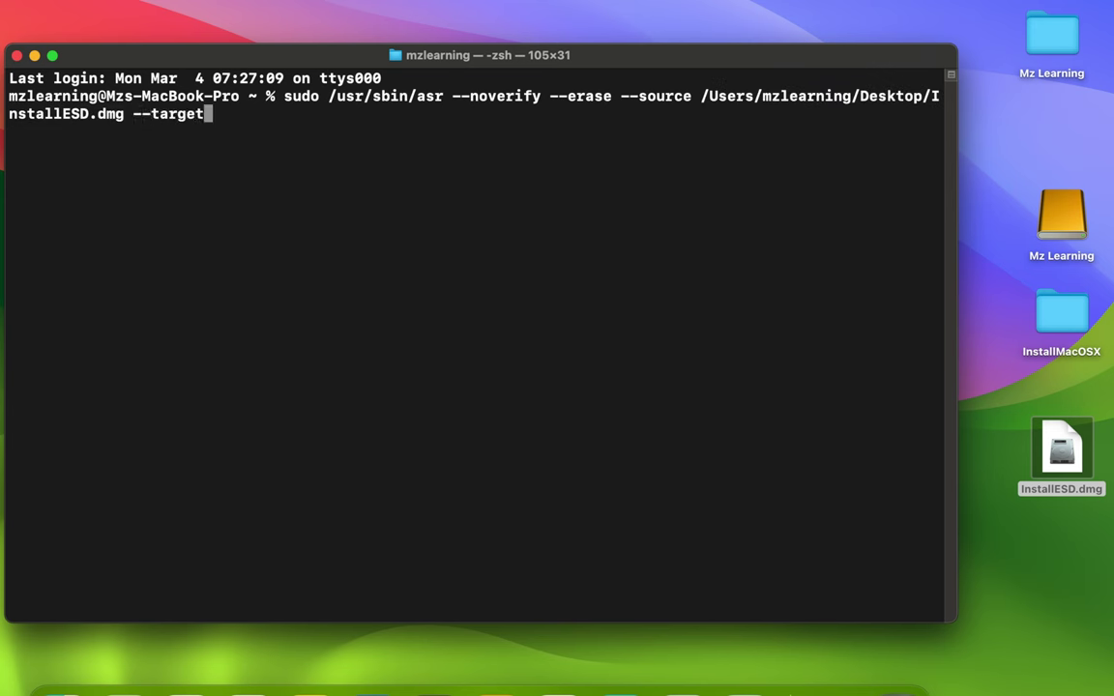
left_click_drag(1047, 232, 500, 209)
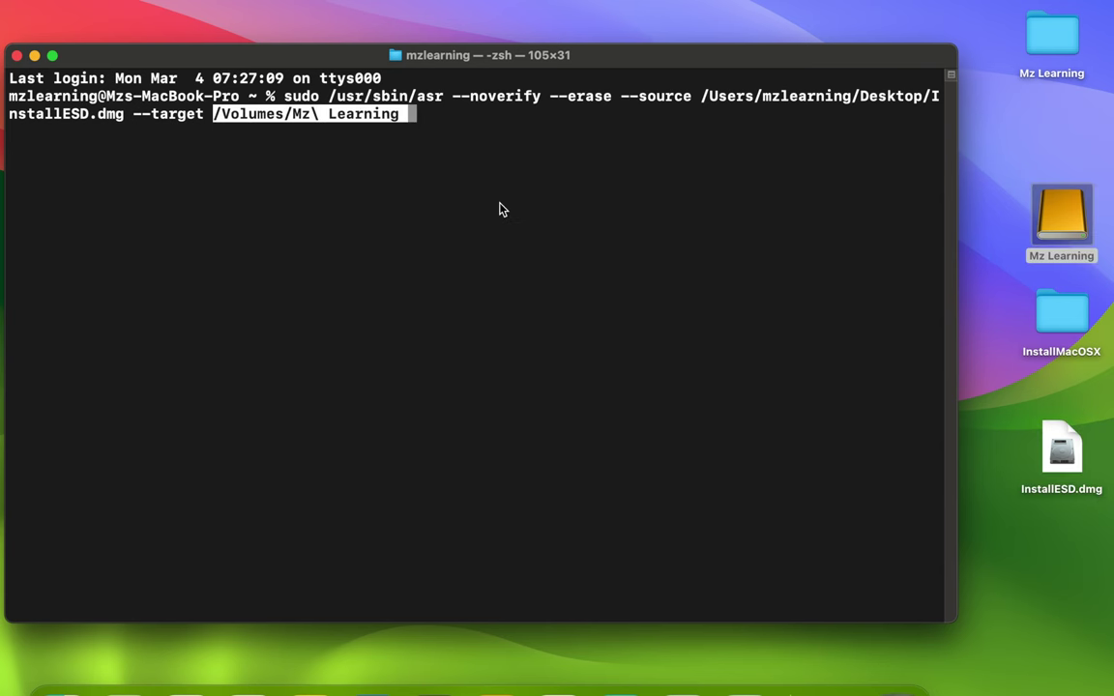
Step: Run the restore, enter the account password and answer y to erase Mz Learning
key("Return")
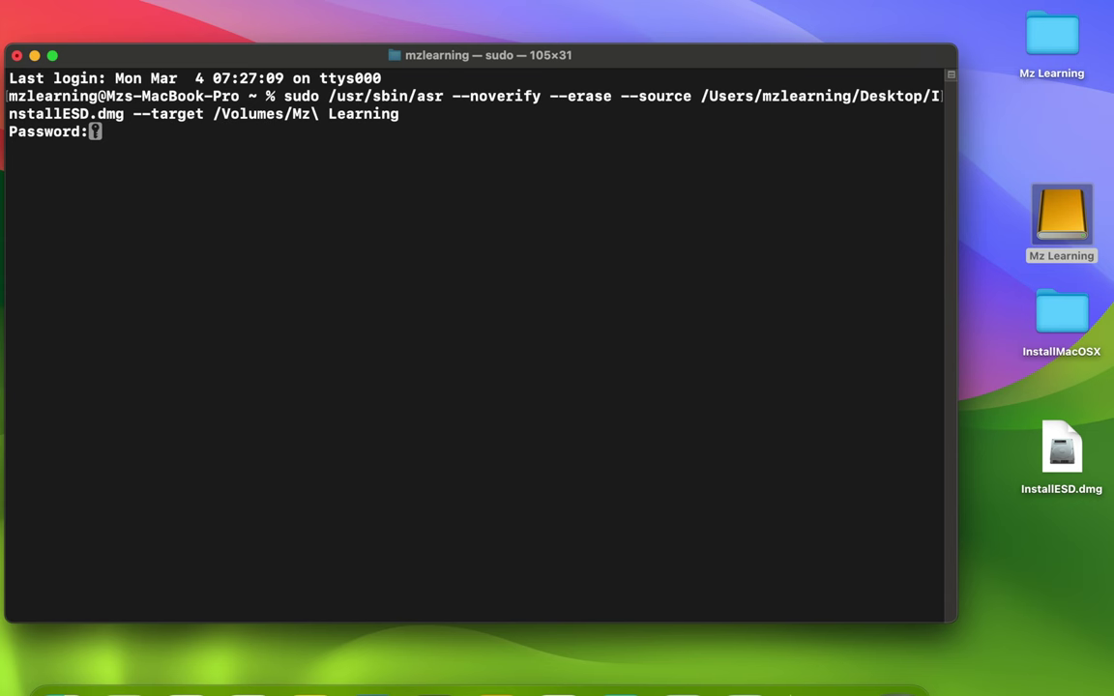
key("Return")
type("y")
key("Return")
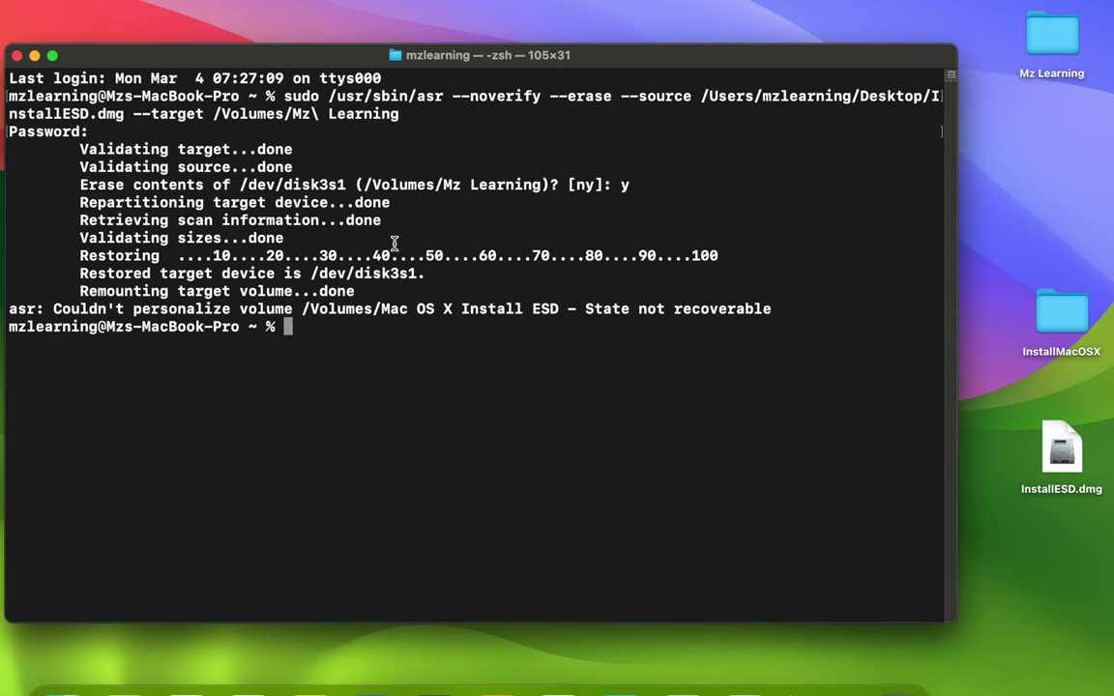
left_click_drag(80, 286, 382, 295)
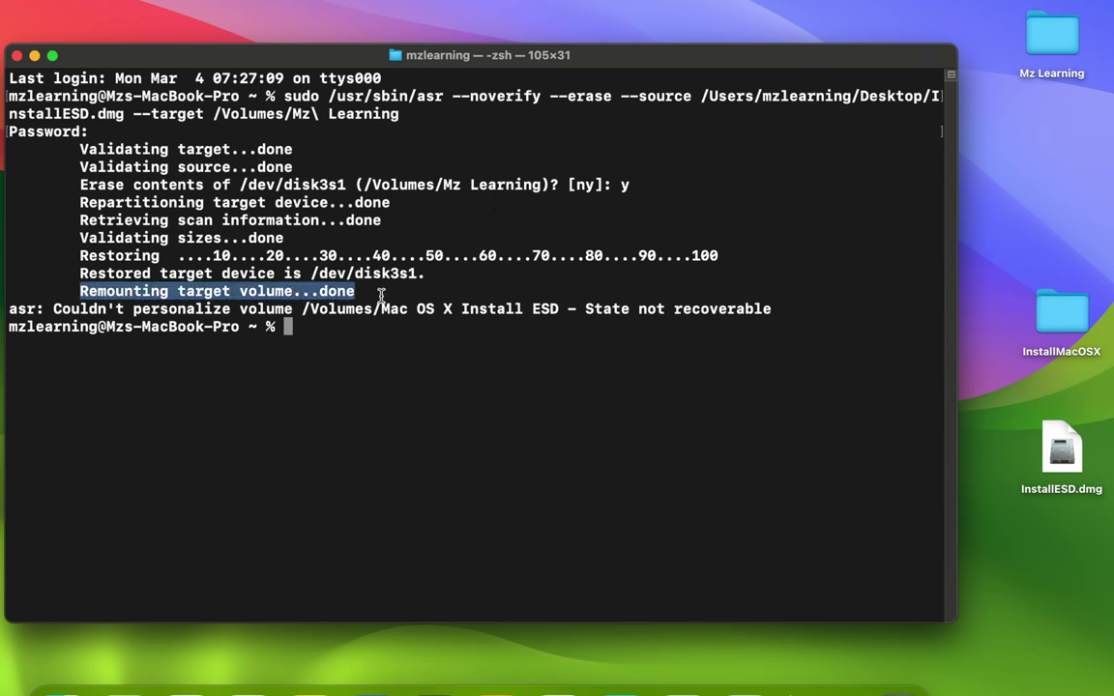
Step: Close Terminal and open the Mac OS X Install ESD volume from the desktop
left_click(16, 56)
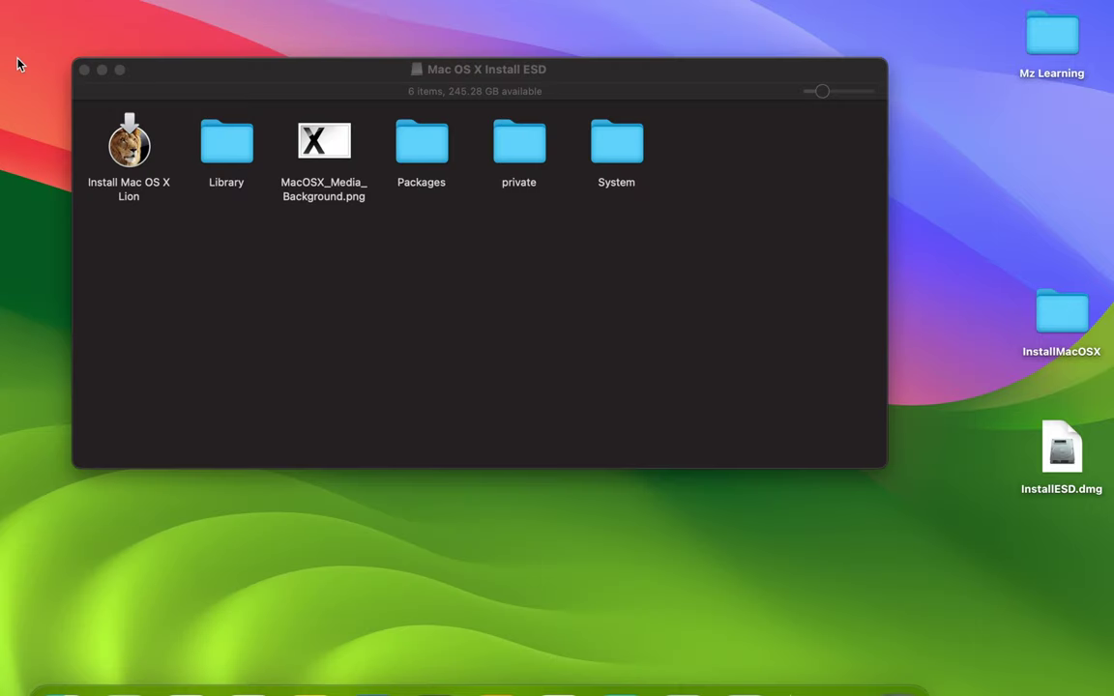
left_click_drag(316, 79, 298, 215)
double_click(861, 124)
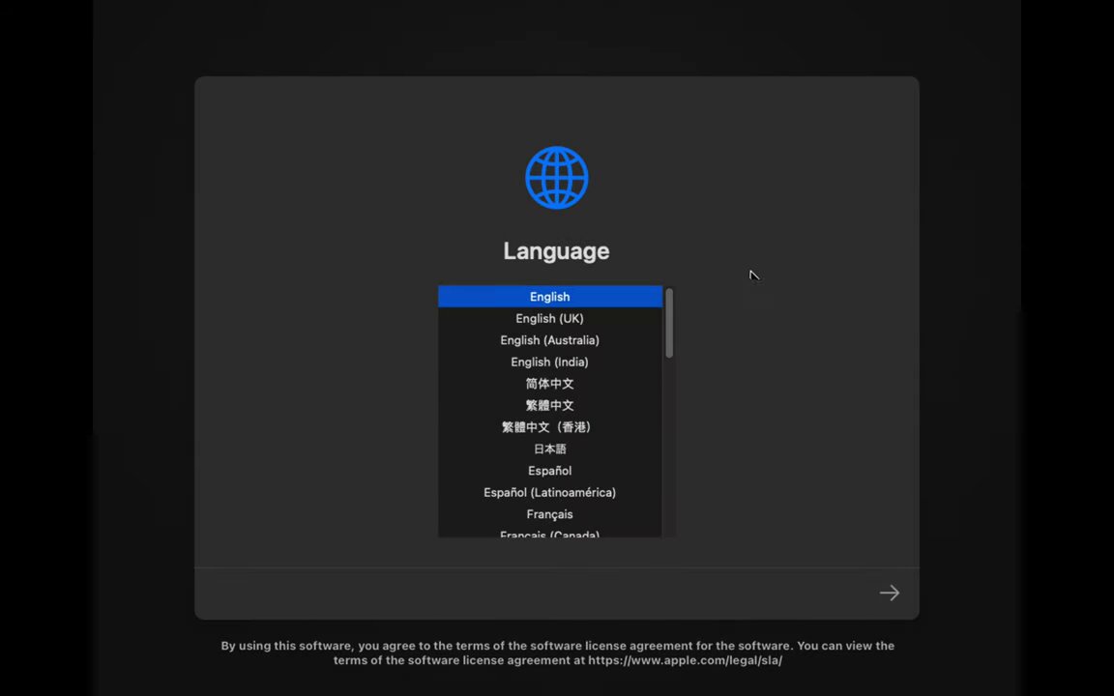
Step: Continue past Language, run csrutil disable in the recovery Terminal, and restart from the Apple menu
left_click(889, 592)
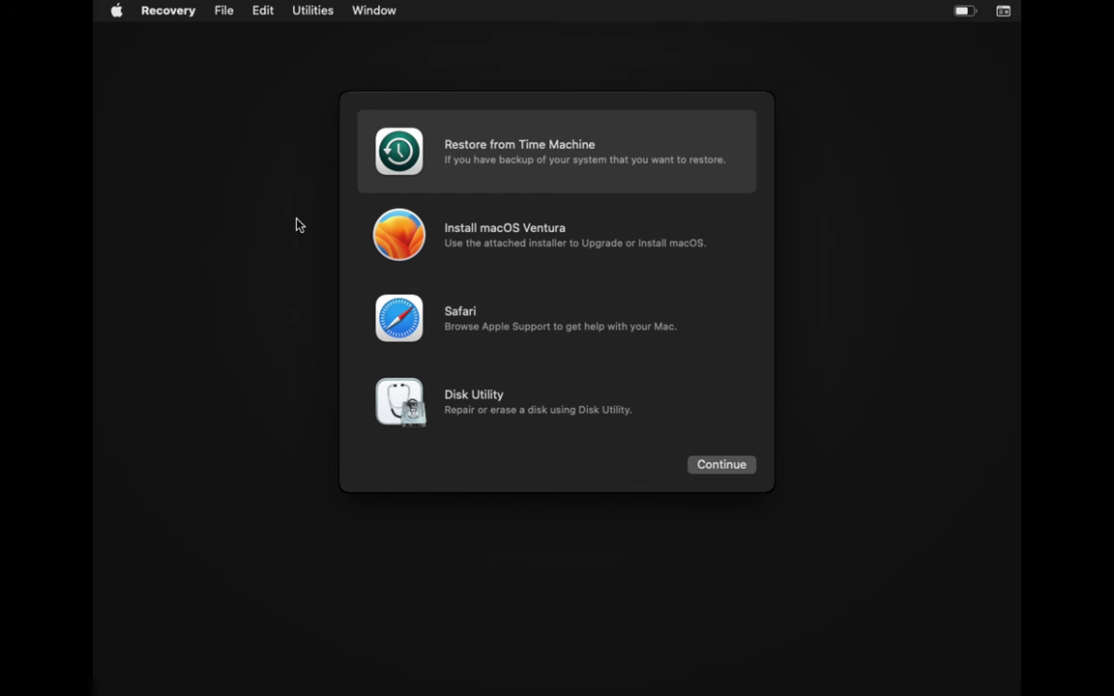
left_click(311, 21)
left_click(315, 59)
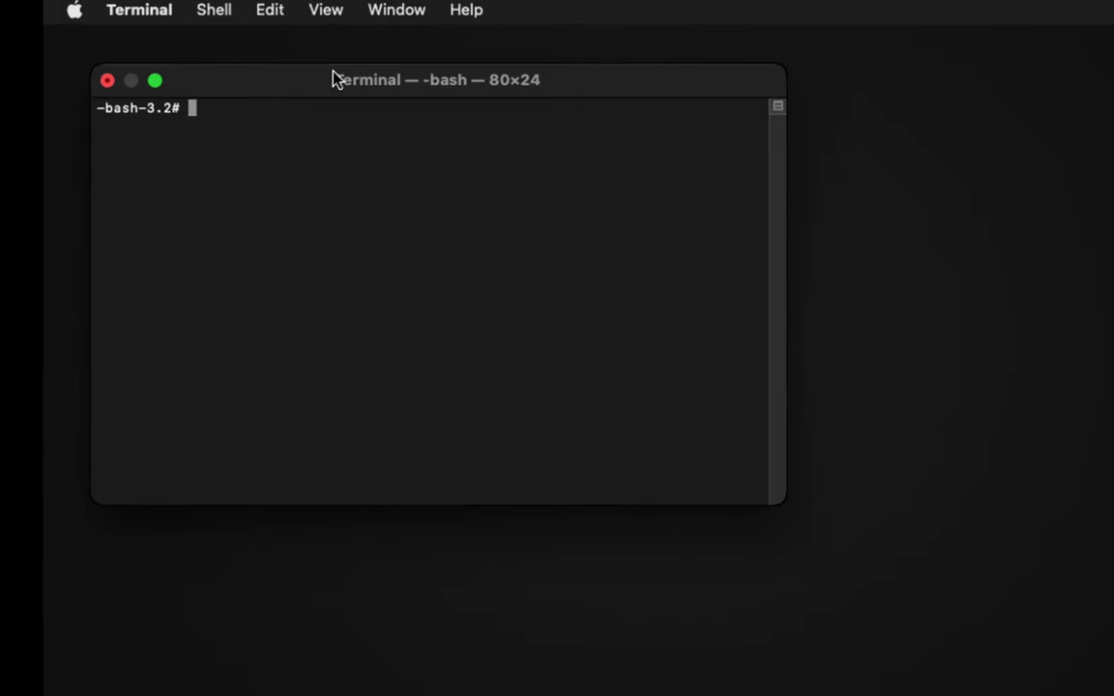
type("csrutil ")
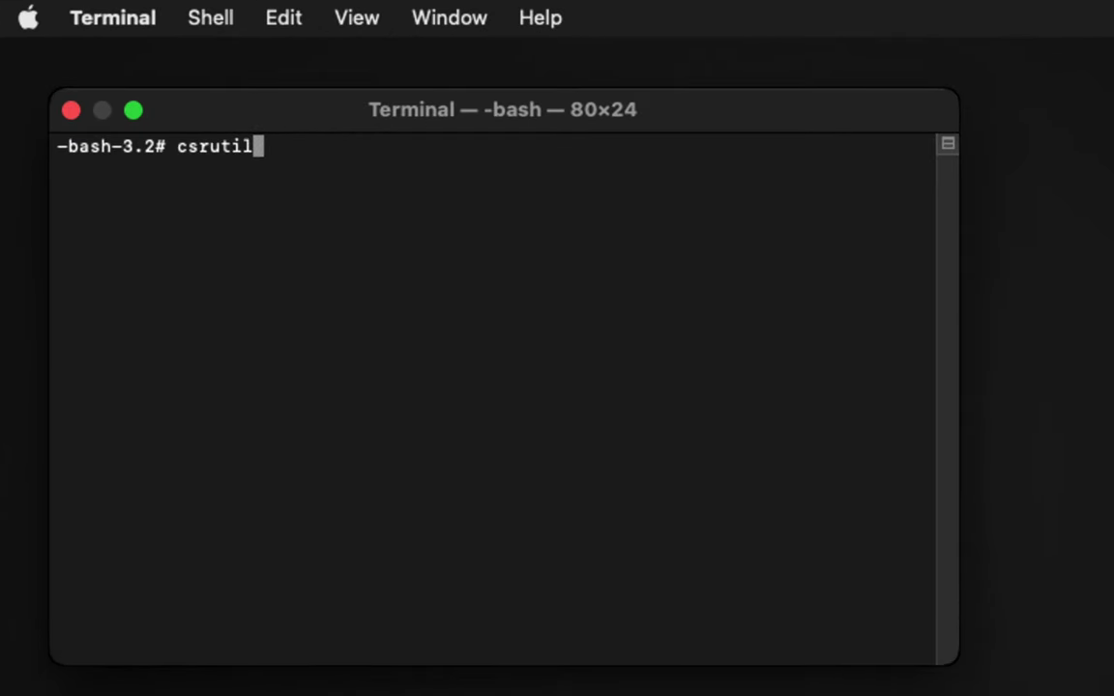
type("disable")
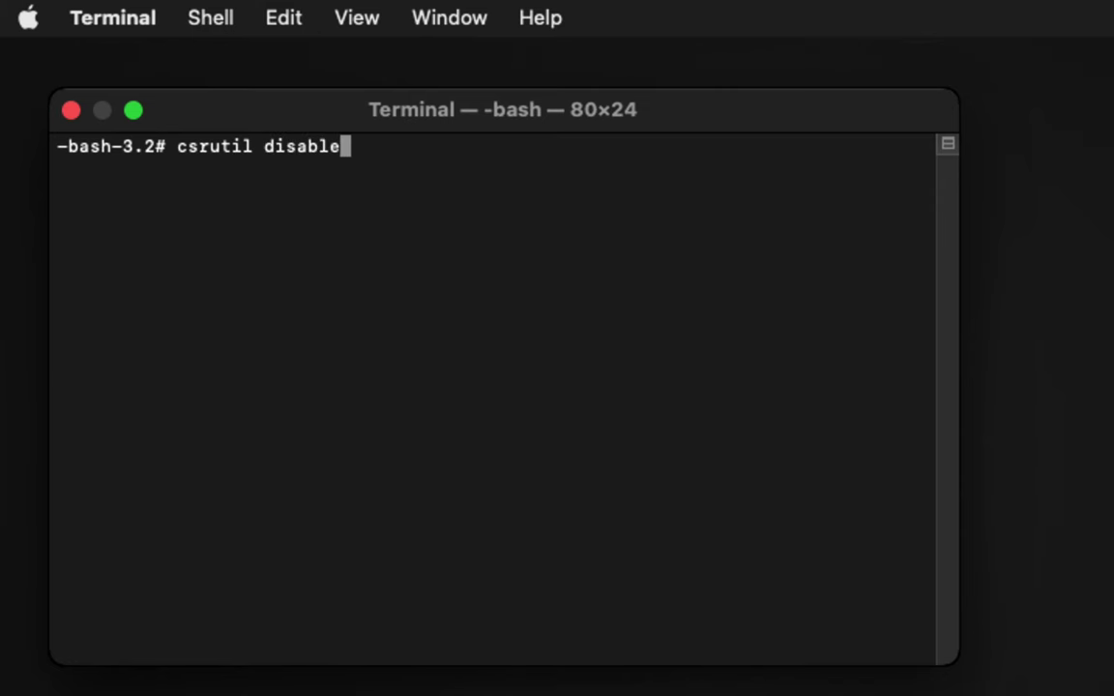
key("Return")
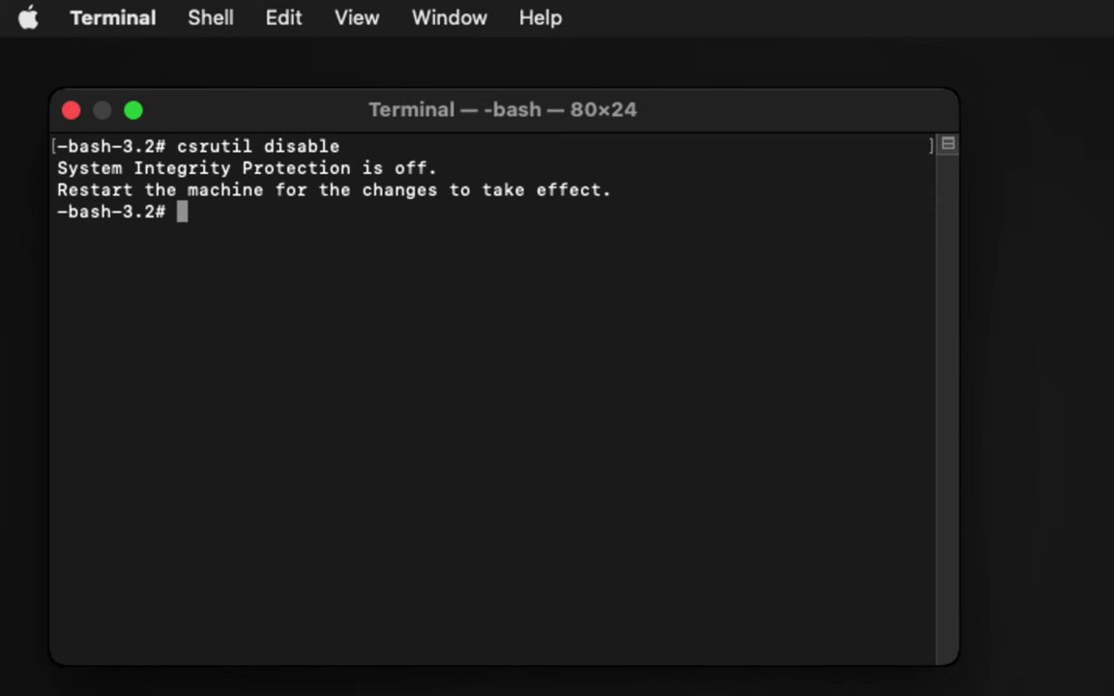
left_click(23, 19)
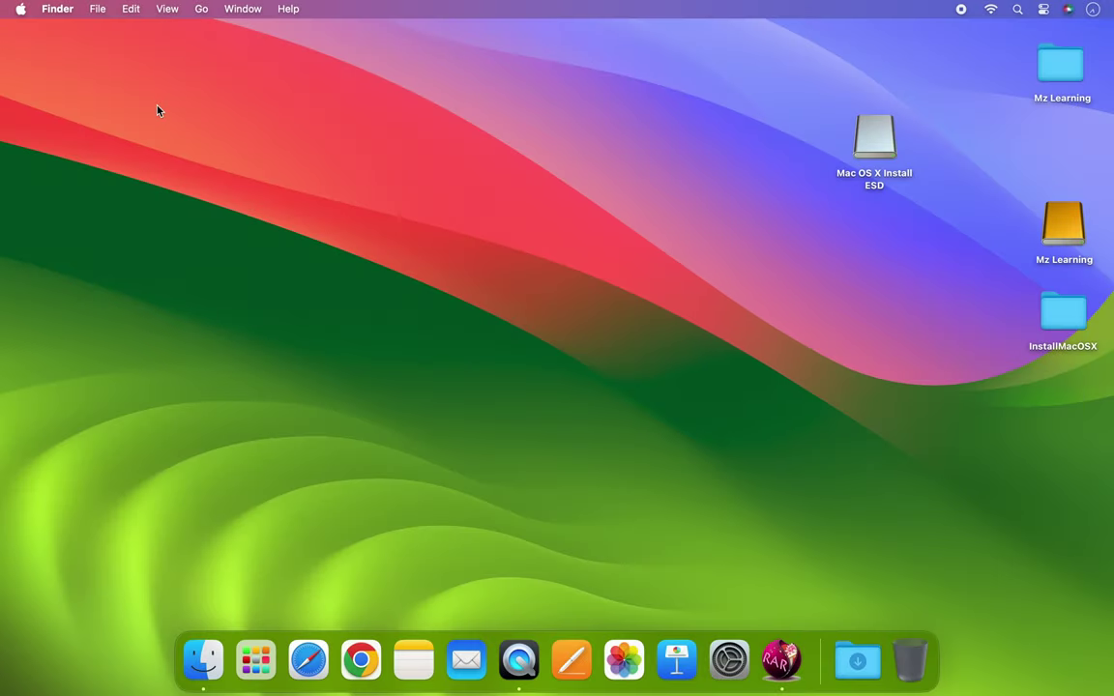
Step: Launch Disk Utility and restore Mz Learning from the Mac OS X Install ESD source
key("super+space")
type("d")
key("Return")
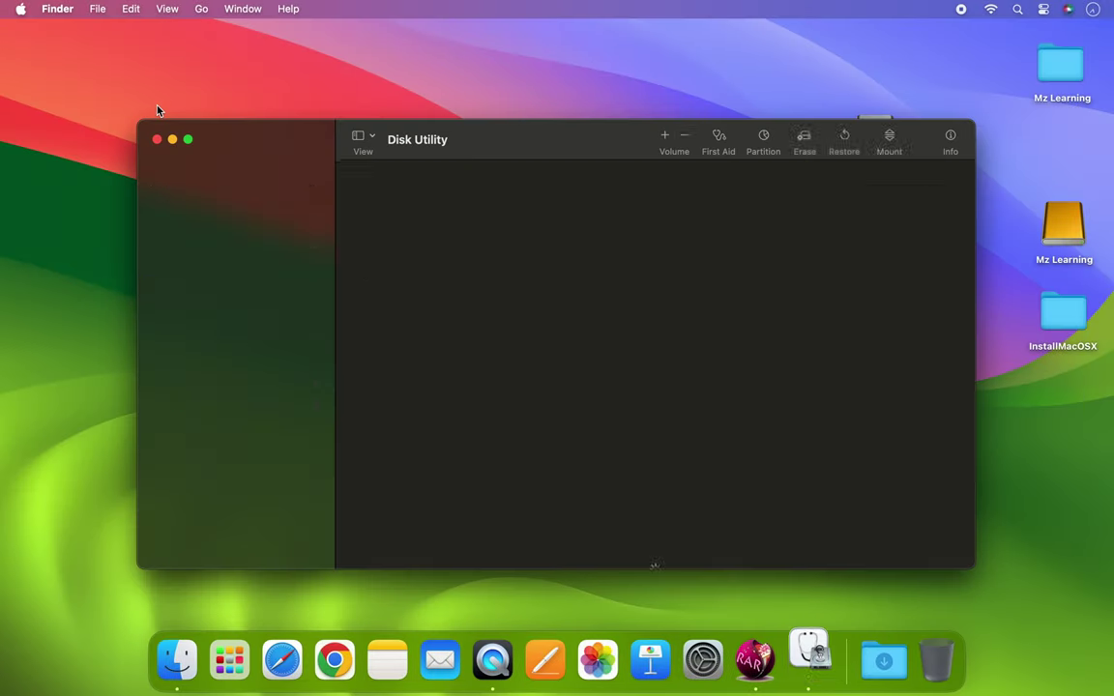
right_click(212, 414)
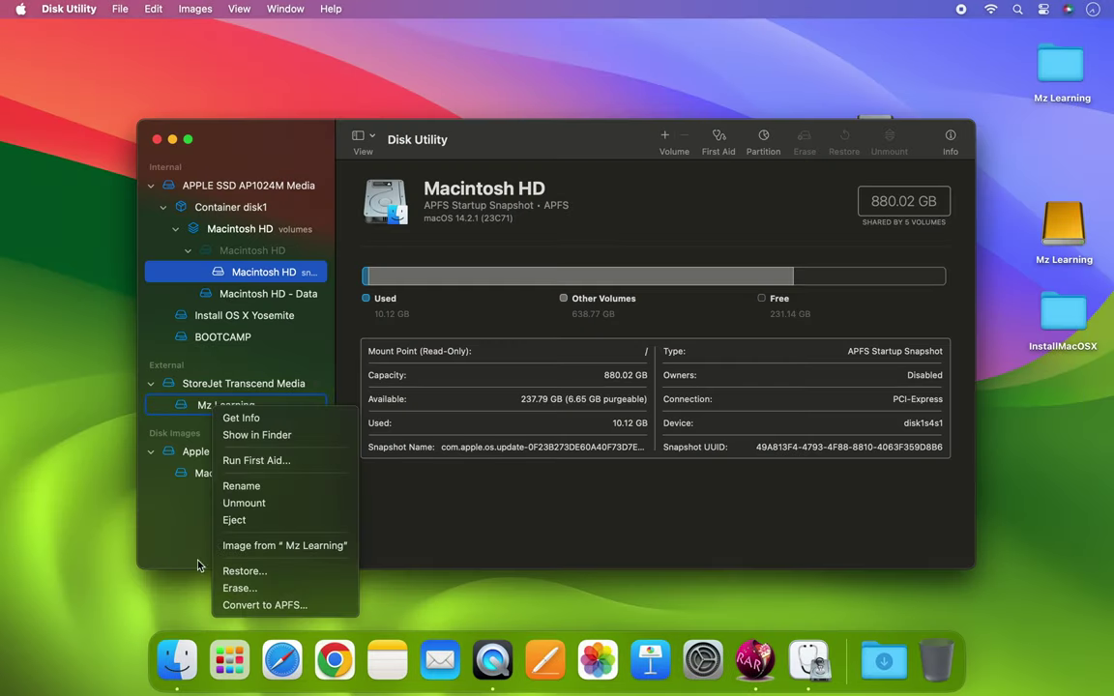
left_click(242, 572)
left_click(549, 364)
left_click(553, 412)
left_click(698, 387)
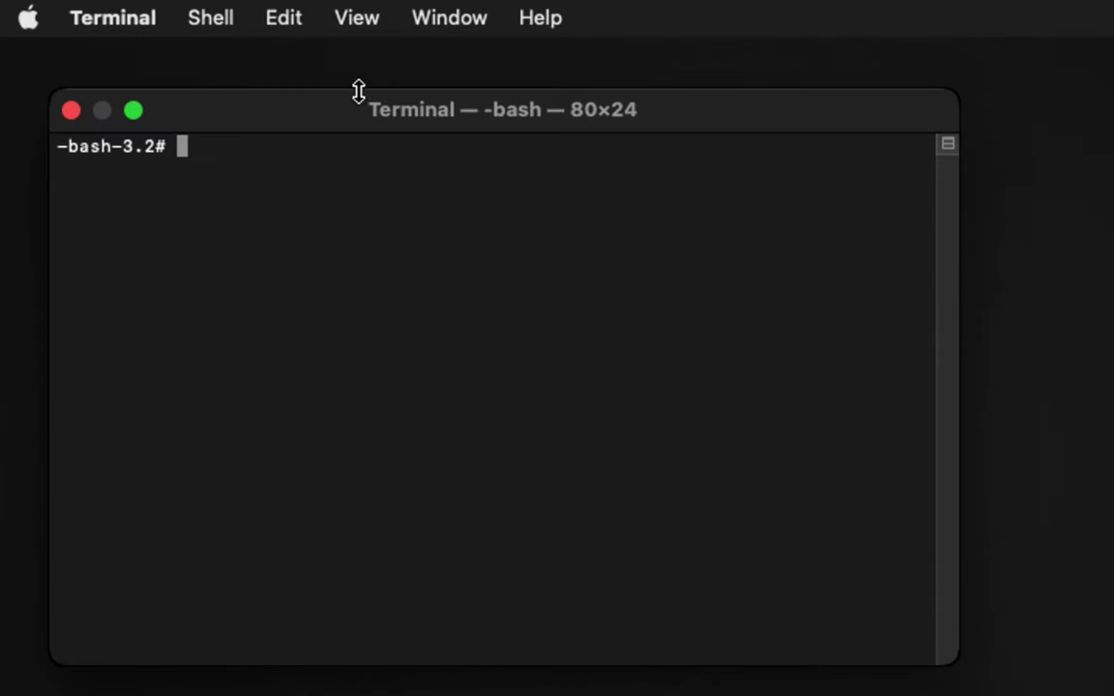
Step: Run csrutil enable in the recovery Terminal
type("csrut")
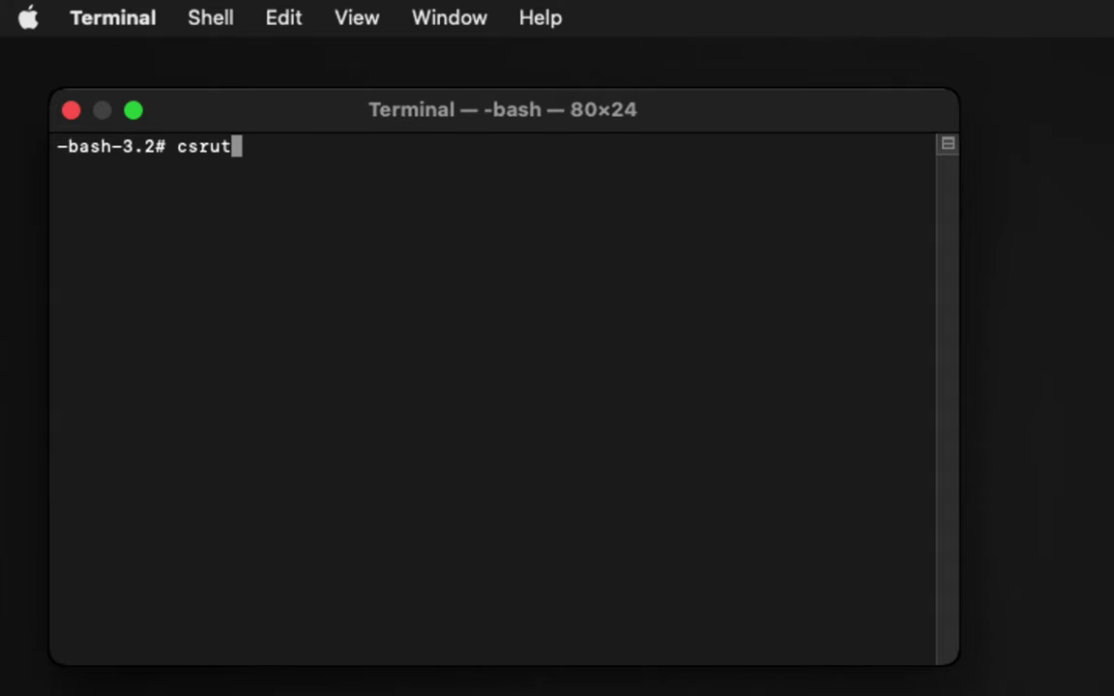
type("il enable")
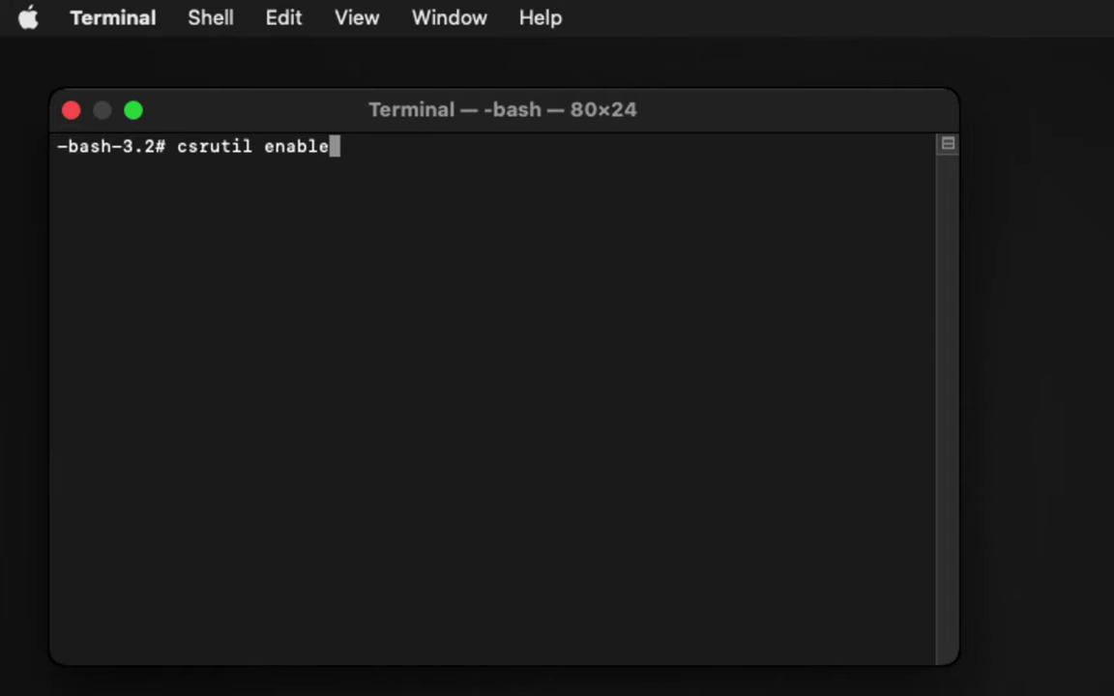
key("Return")
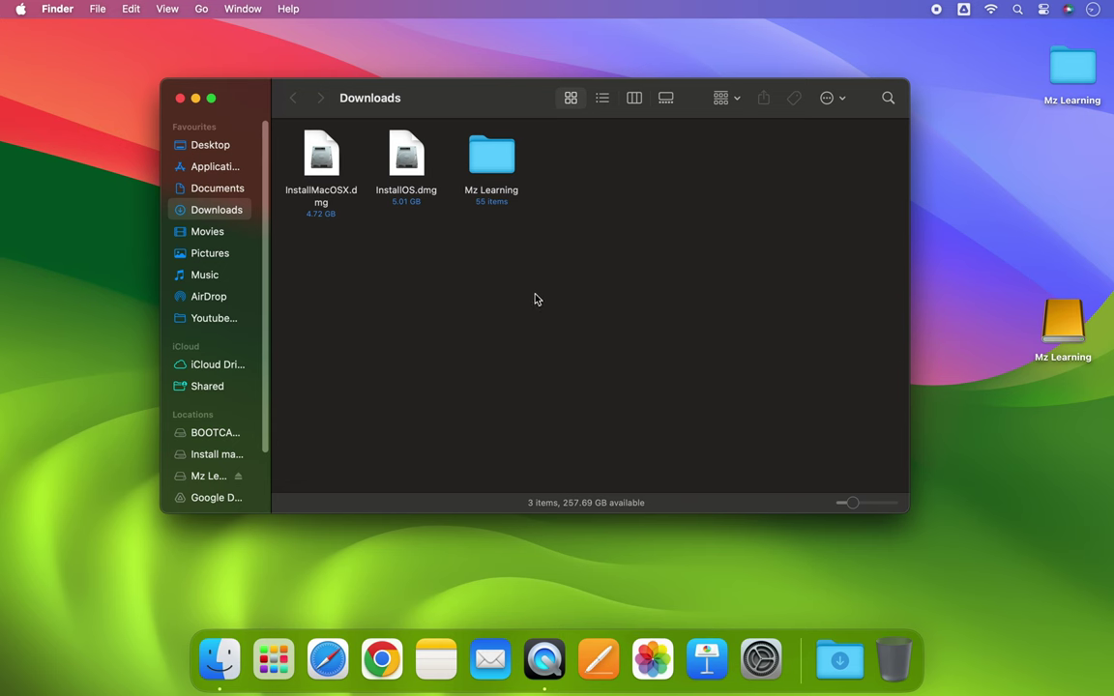
Step: Mount InstallOS.dmg, try running InstallOS.pkg, and dismiss the cannot-be-installed alert
double_click(406, 172)
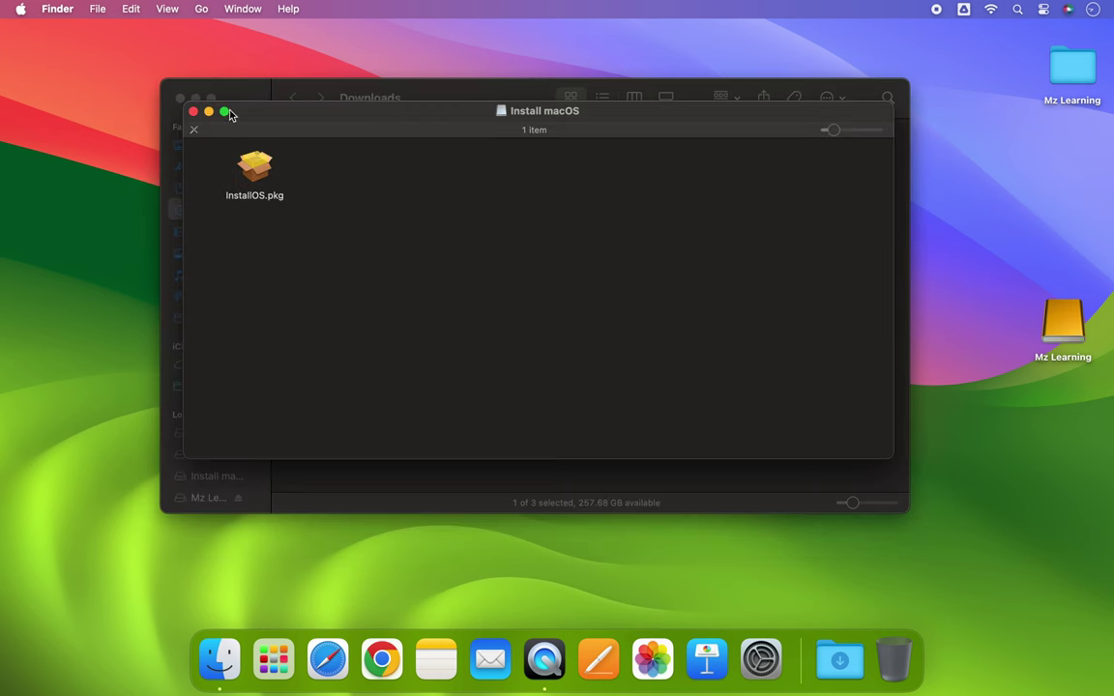
left_click(179, 97)
double_click(252, 167)
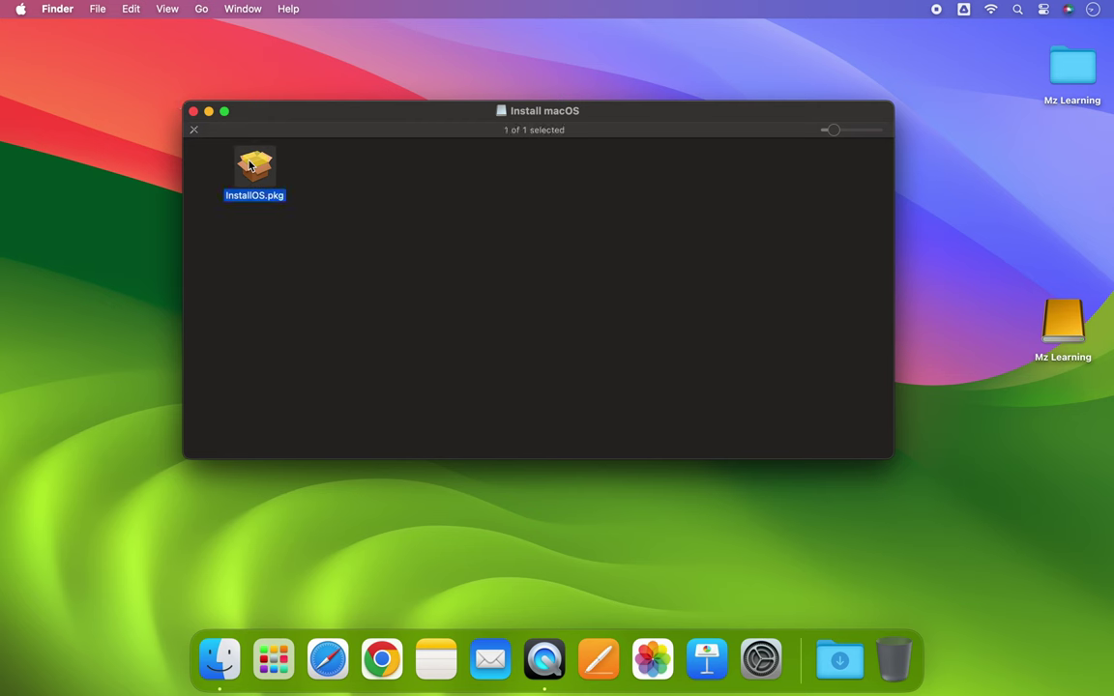
left_click(598, 406)
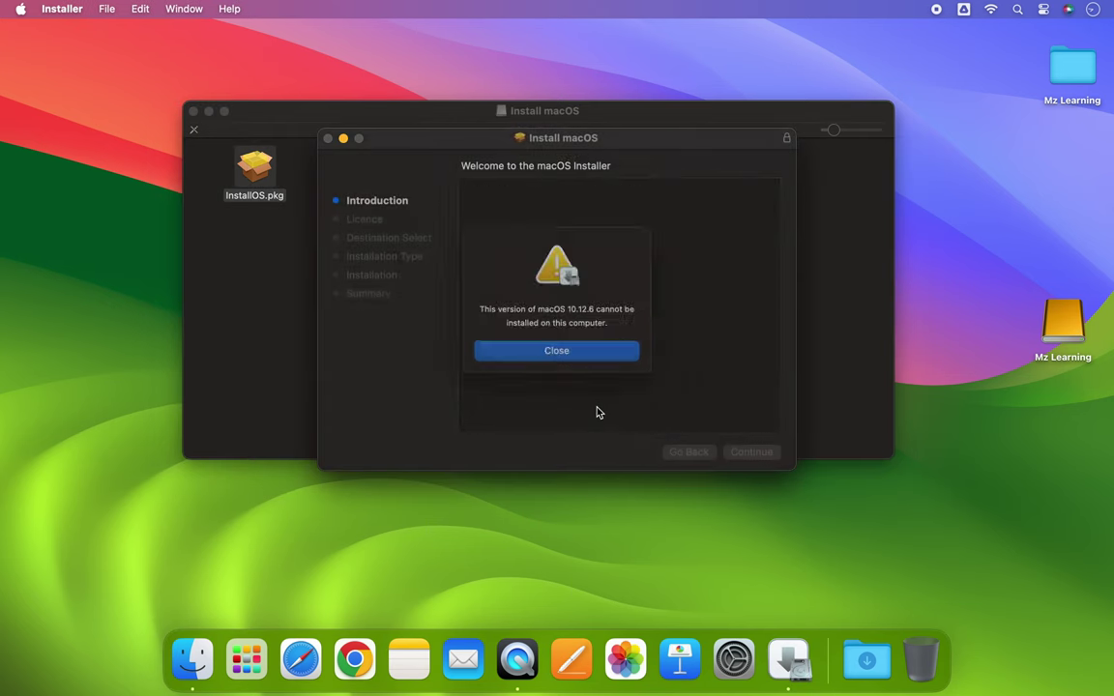
left_click(575, 357)
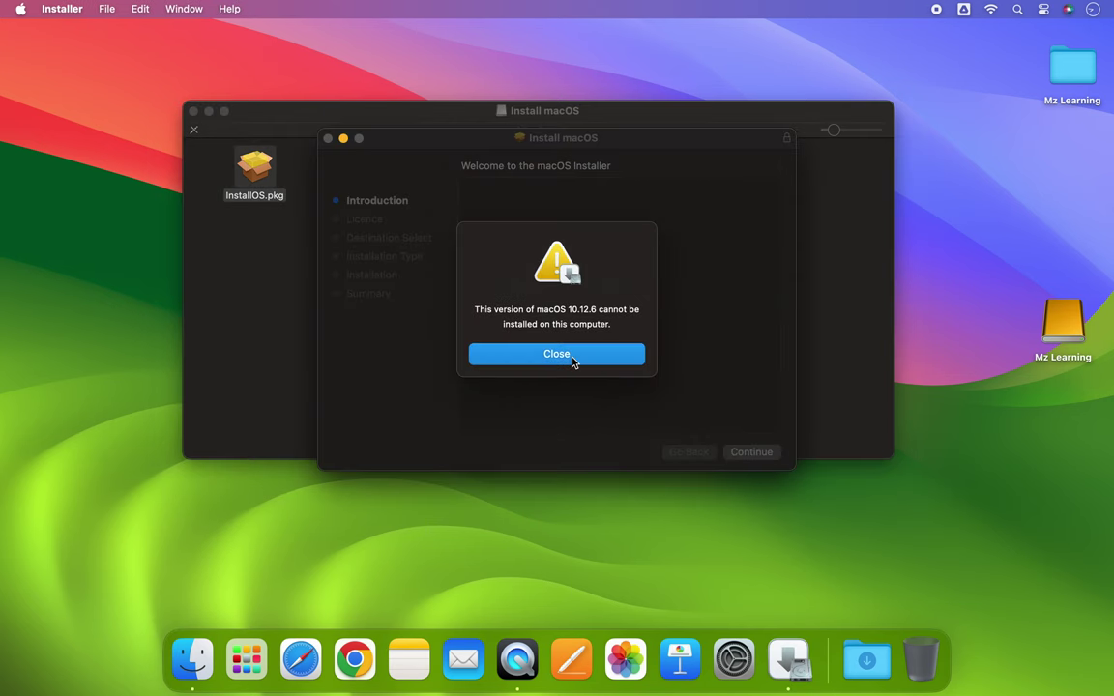
Step: Choose Open With > Other… for InstallOS.pkg and search the applications list
right_click(258, 168)
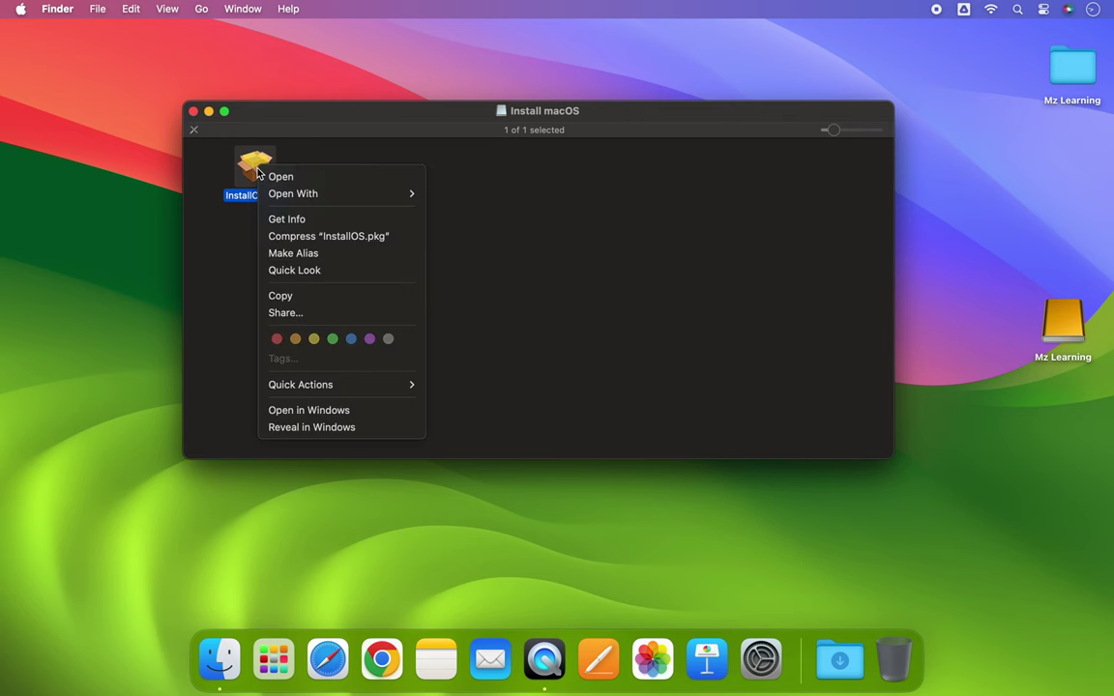
mouse_move(320, 193)
left_click(460, 237)
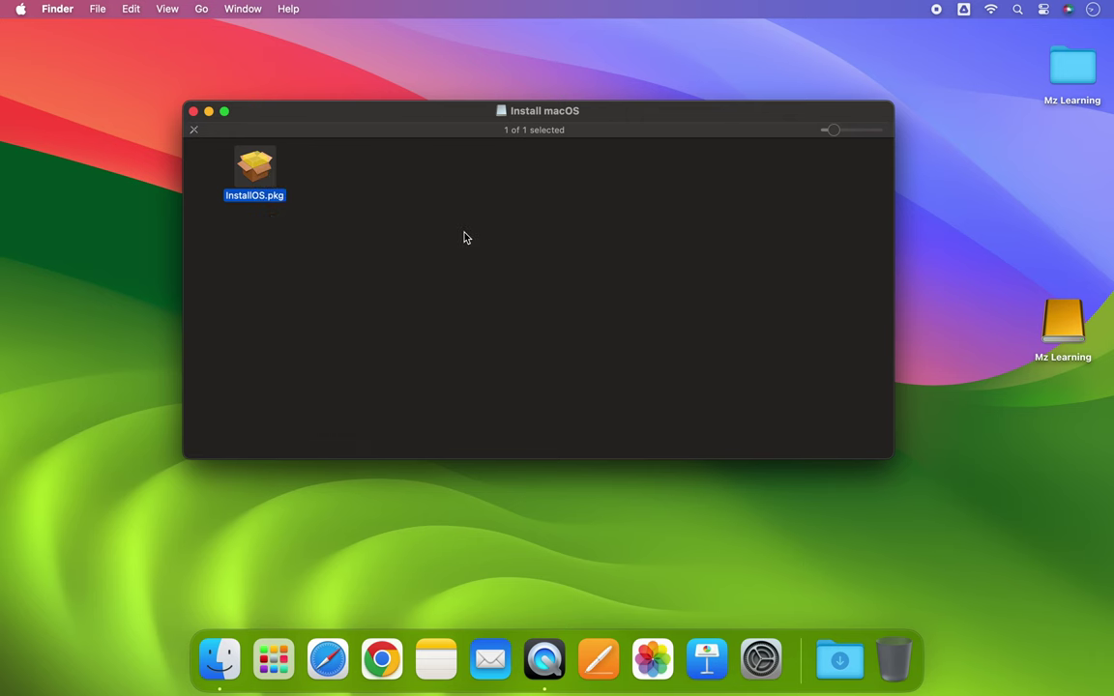
left_click(764, 184)
Step: Extract InstallOS.pkg to the Desktop with RAR Extractor - Unarchiver
type("rar")
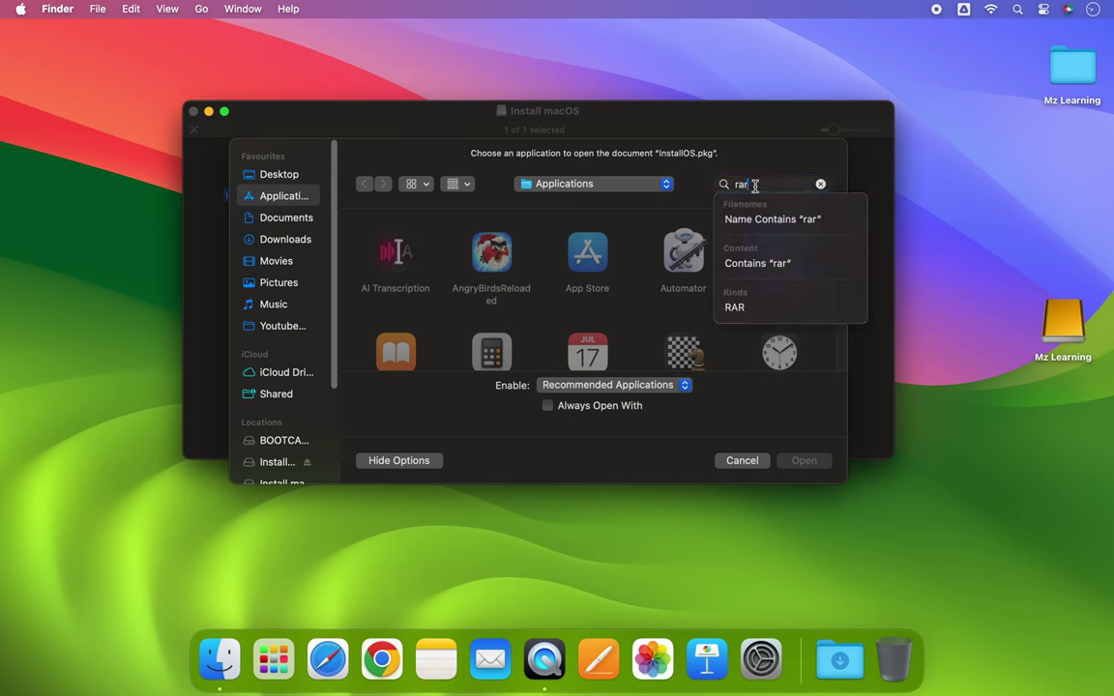
left_click(401, 288)
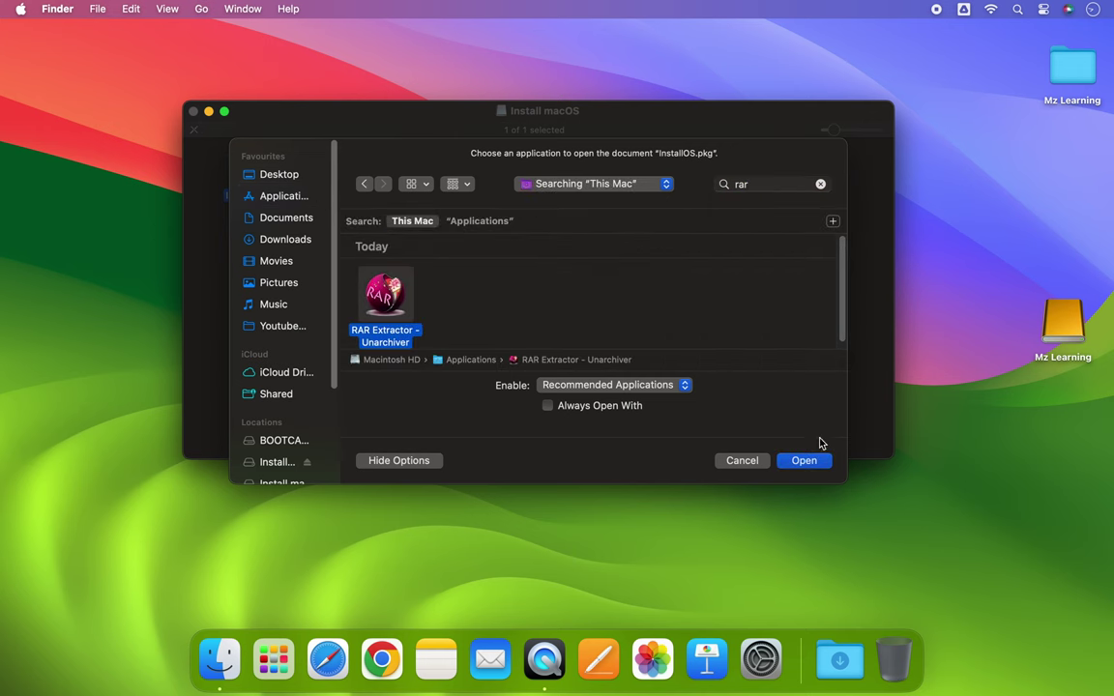
left_click(813, 461)
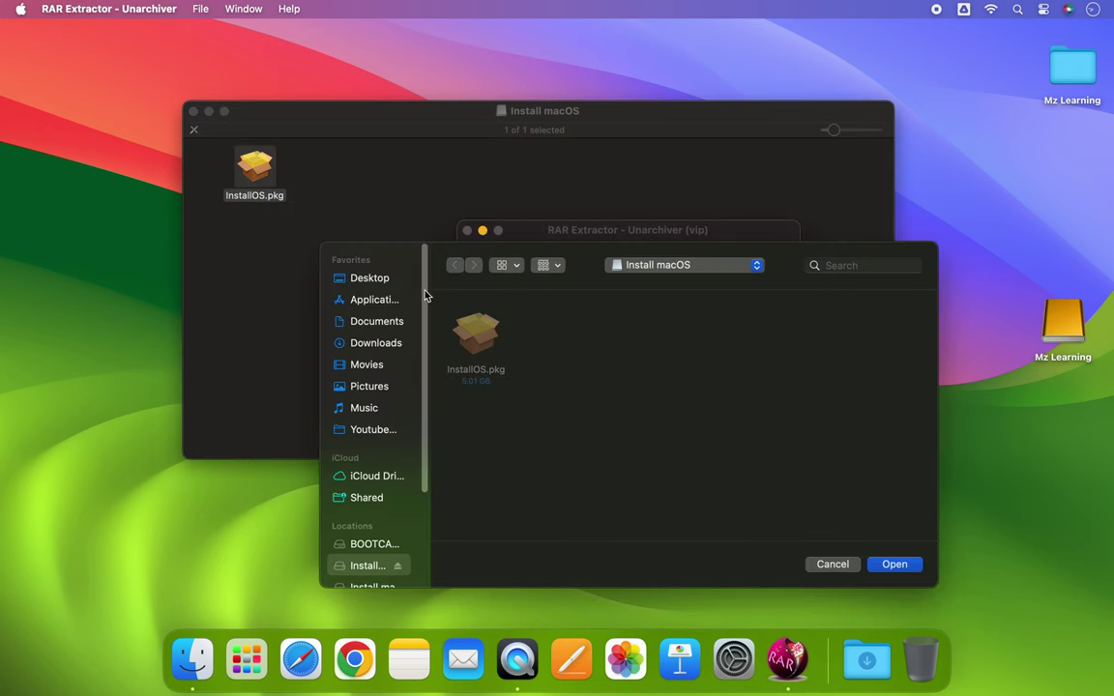
left_click(369, 278)
left_click(894, 564)
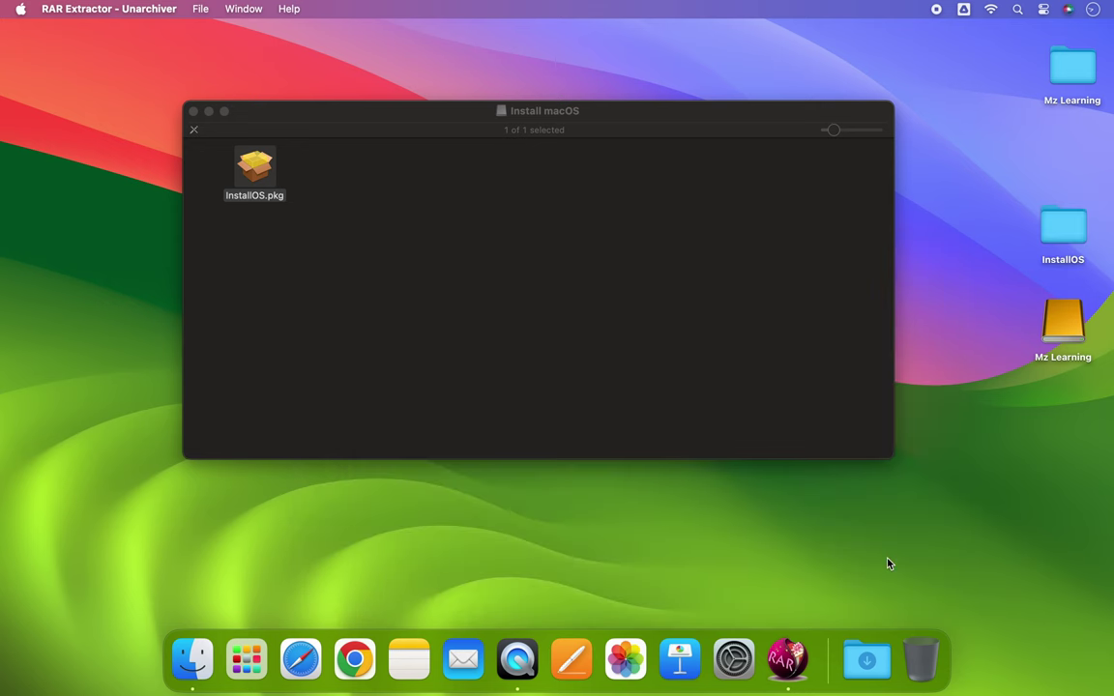
Step: Eject Install macOS, then mount InstallESD.dmg from the extracted InstallOS package contents
right_click(789, 392)
left_click(809, 405)
double_click(1066, 238)
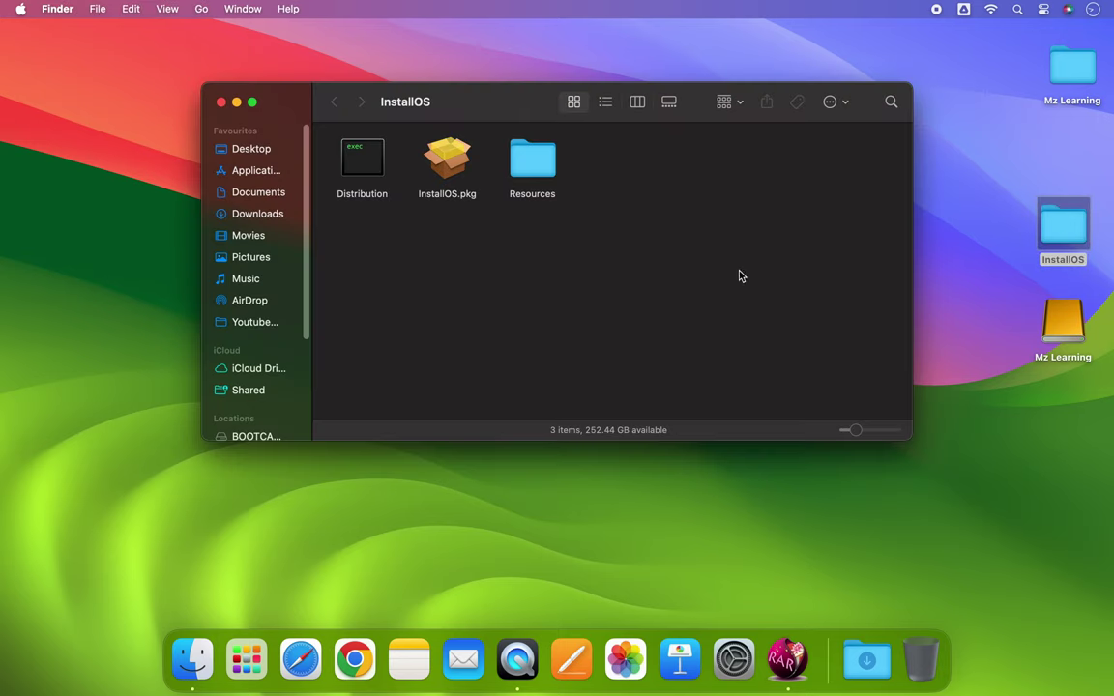
right_click(457, 157)
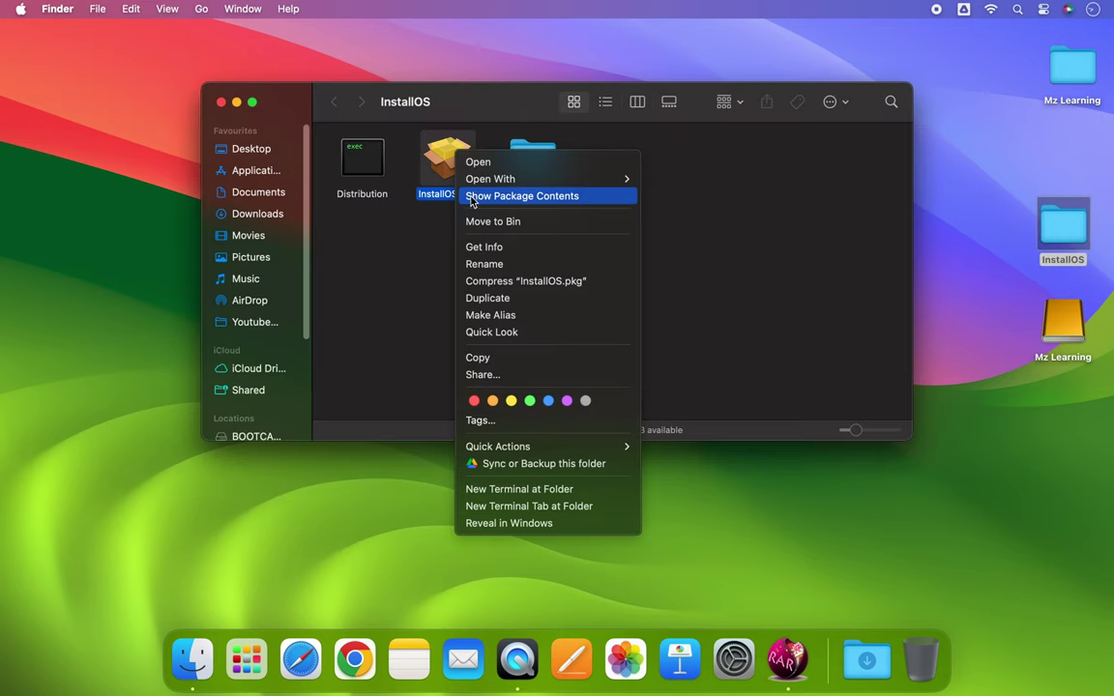
left_click(472, 196)
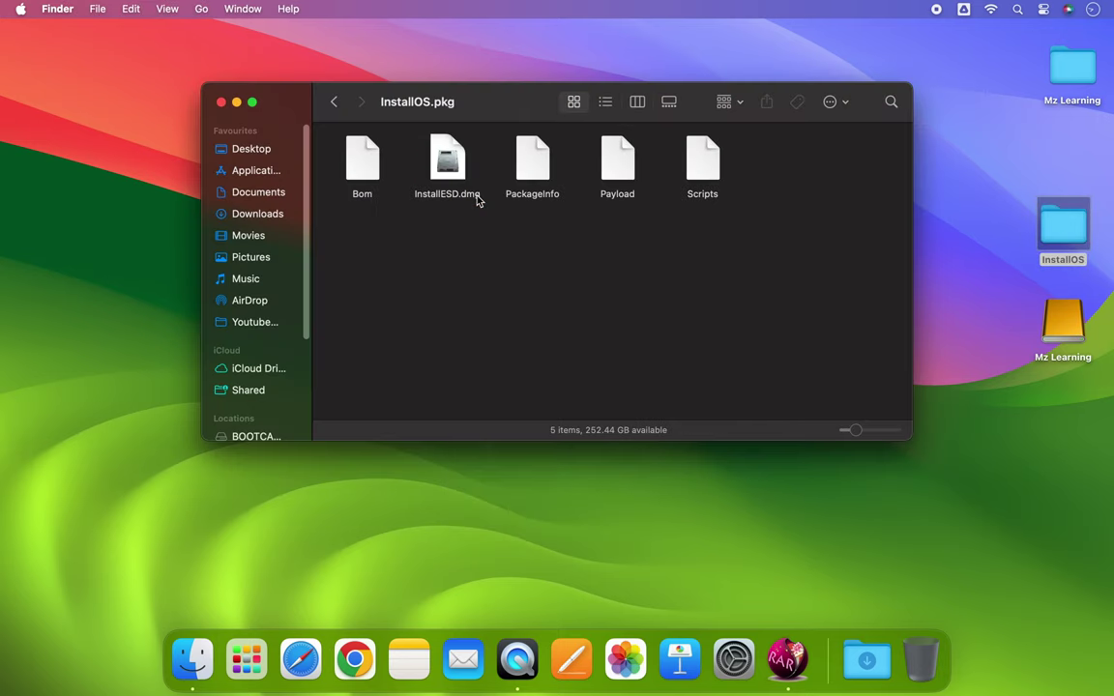
double_click(445, 164)
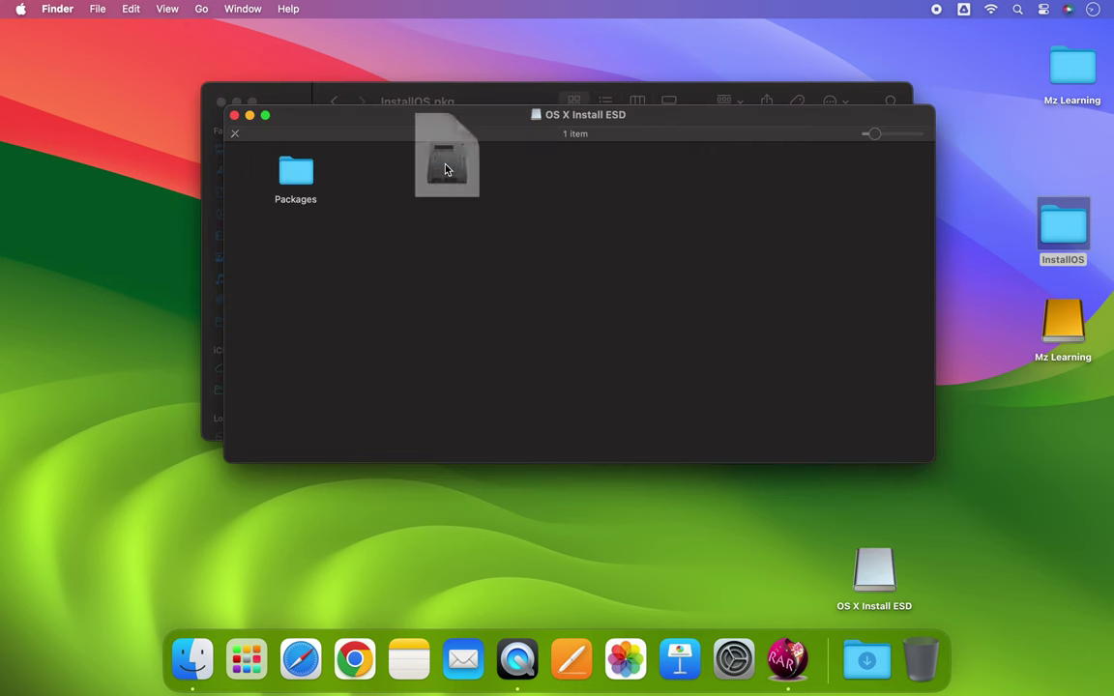
Step: Show hidden files with Cmd+Shift+., mount BaseSystem.dmg, then close both Finder windows
left_click_drag(440, 117, 420, 104)
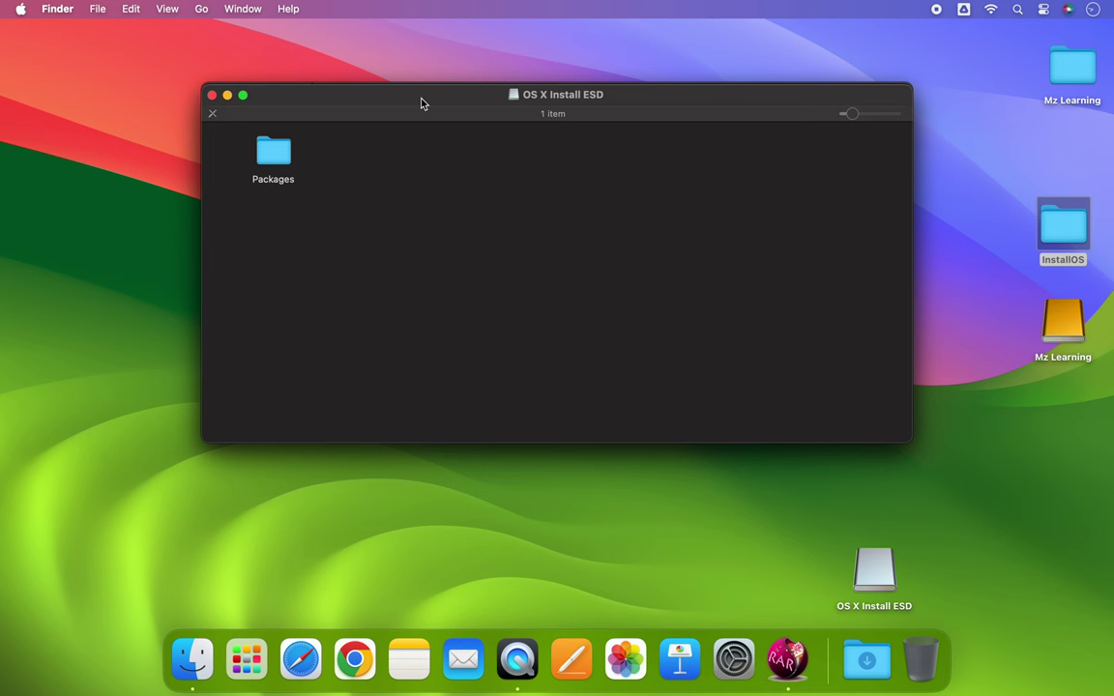
key("super+shift+period")
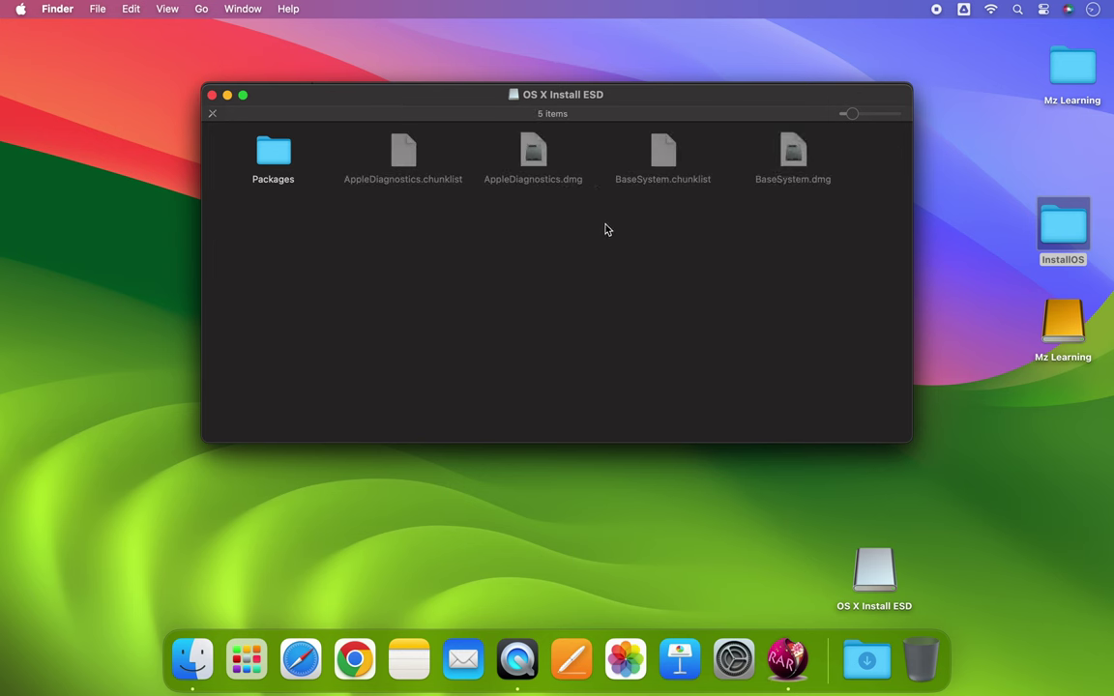
left_click(788, 157)
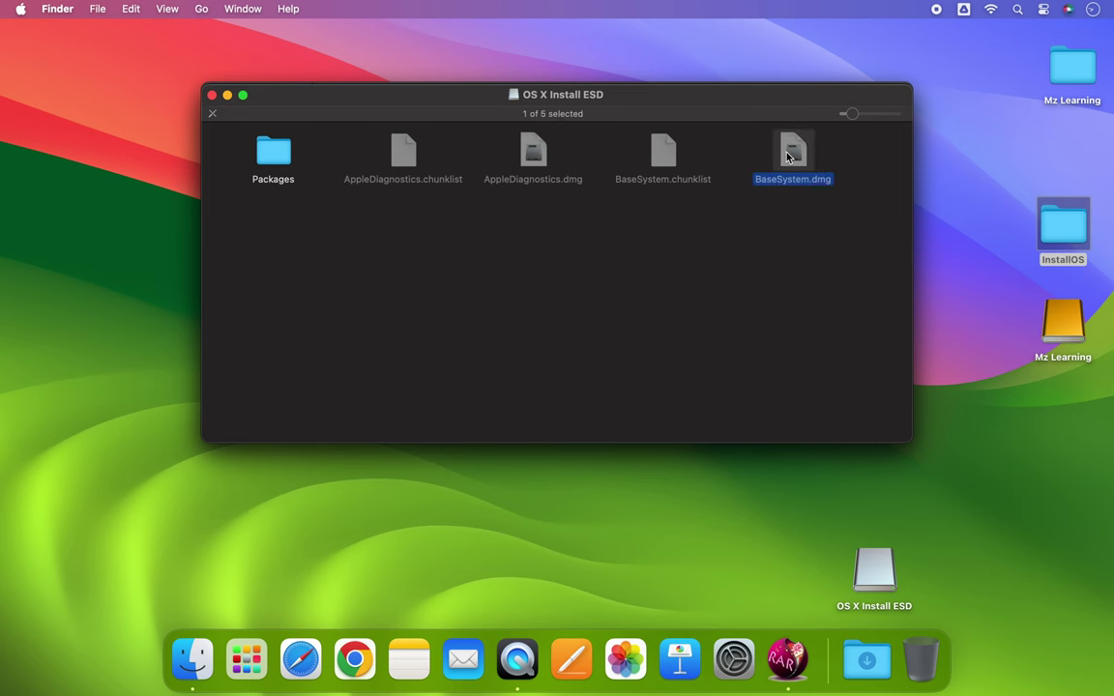
double_click(788, 156)
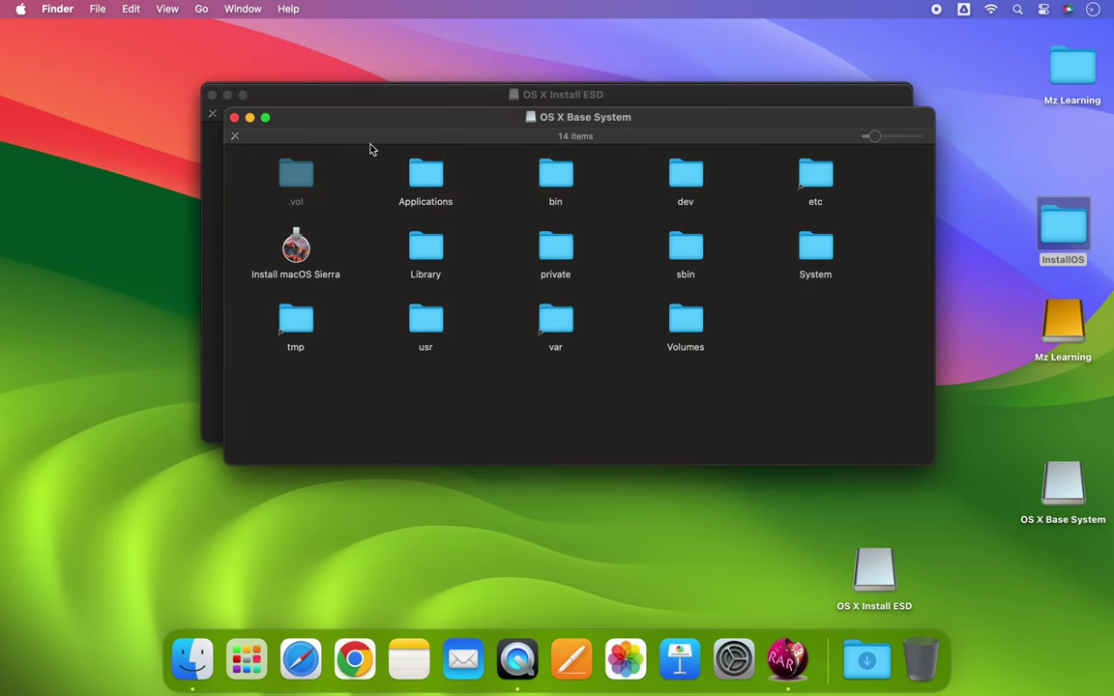
left_click(234, 117)
left_click(213, 93)
Step: Launch Disk Utility and restore Mz Learning from the OS X Base System image
left_click(216, 102)
key("super+space")
type("disk")
key("Return")
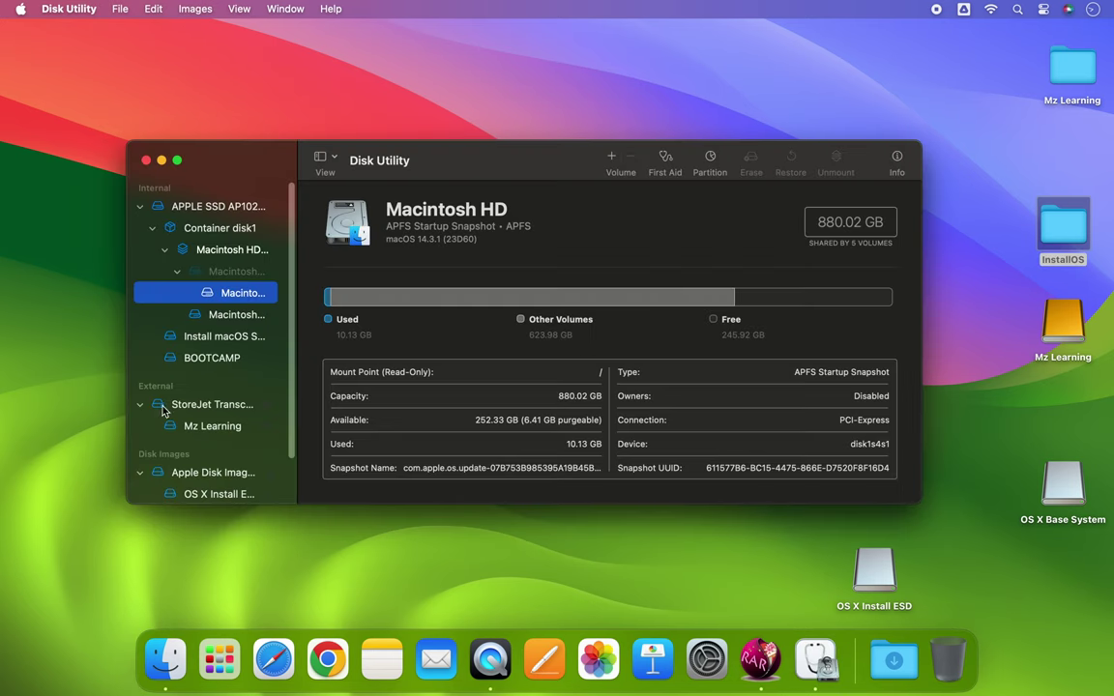
right_click(200, 432)
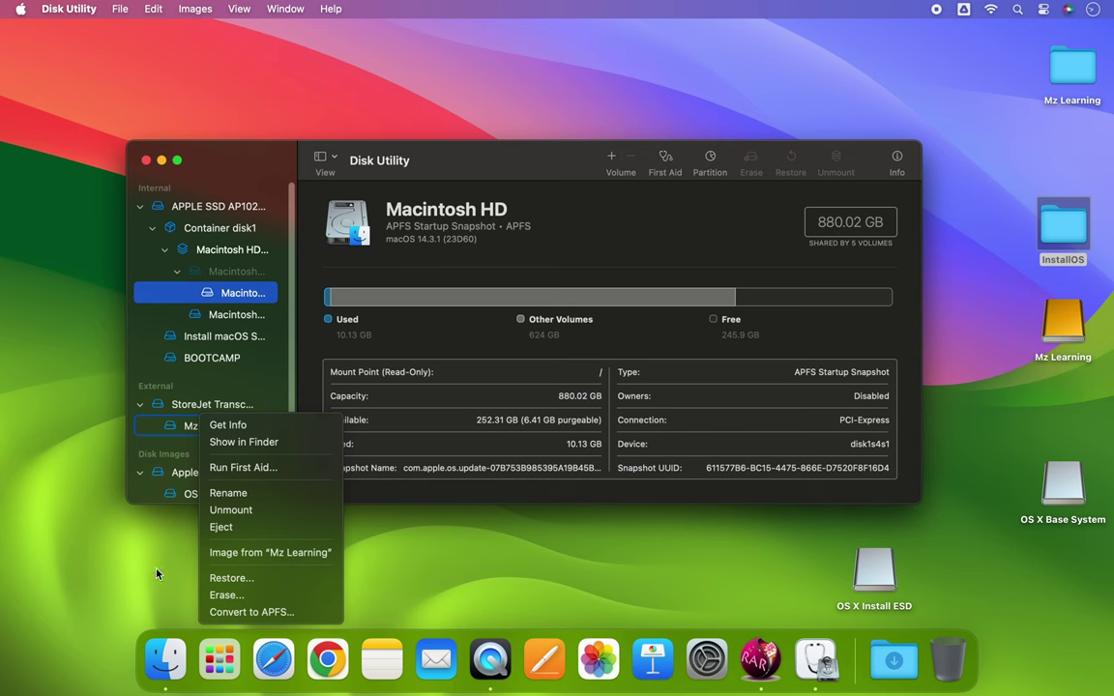
left_click(220, 581)
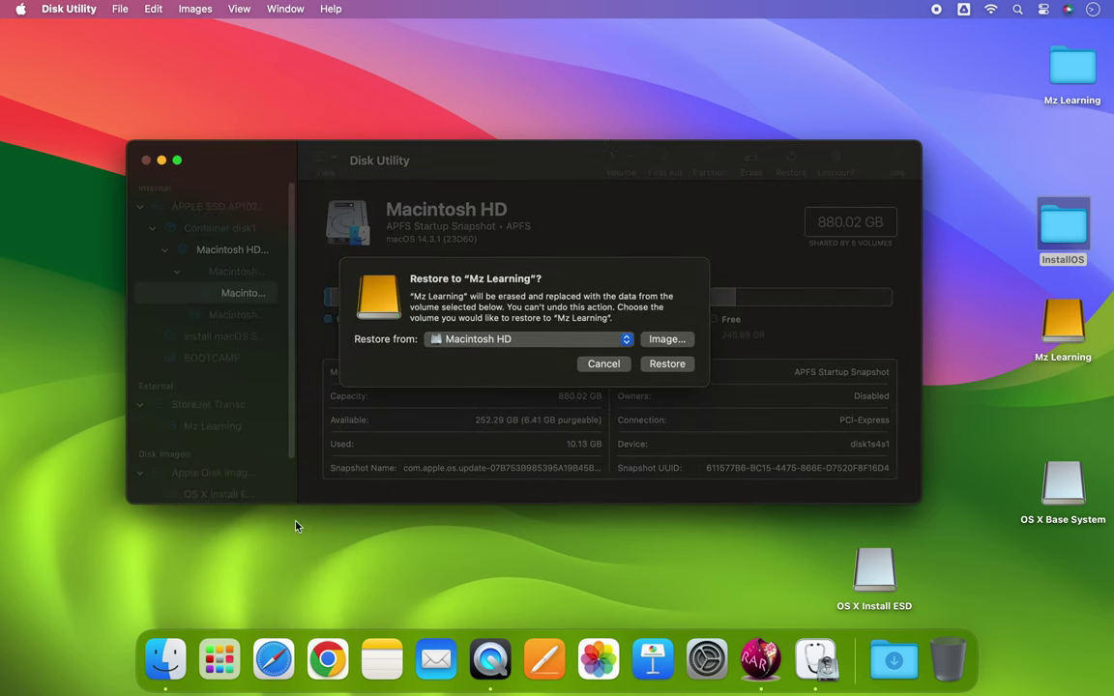
left_click(525, 340)
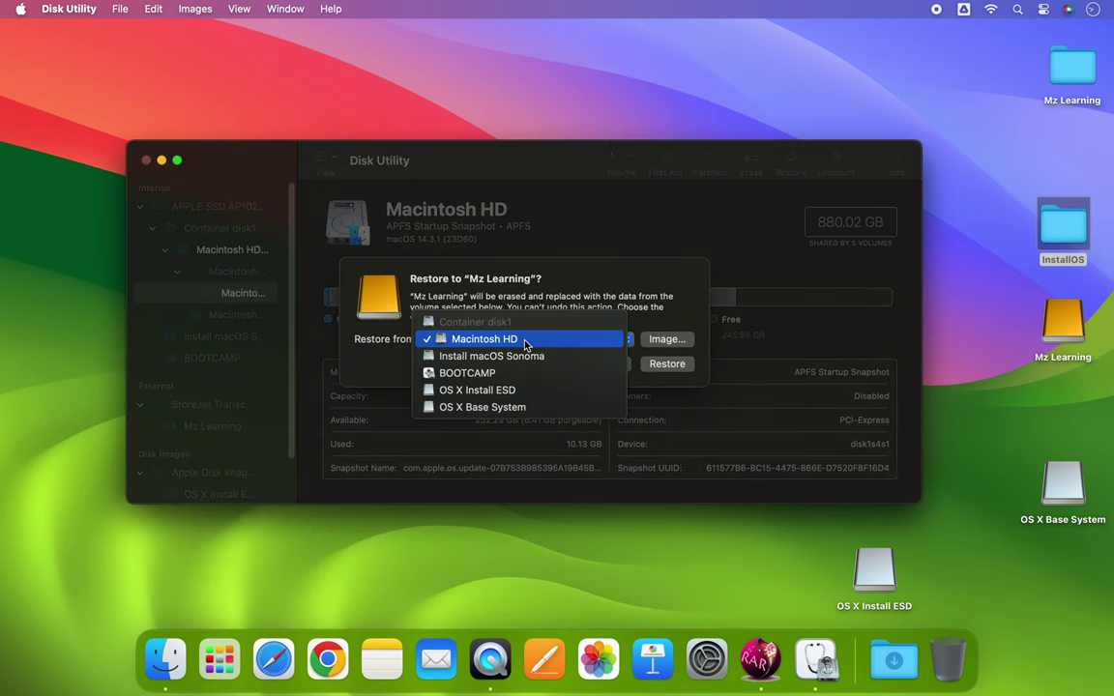
left_click(520, 407)
left_click(667, 364)
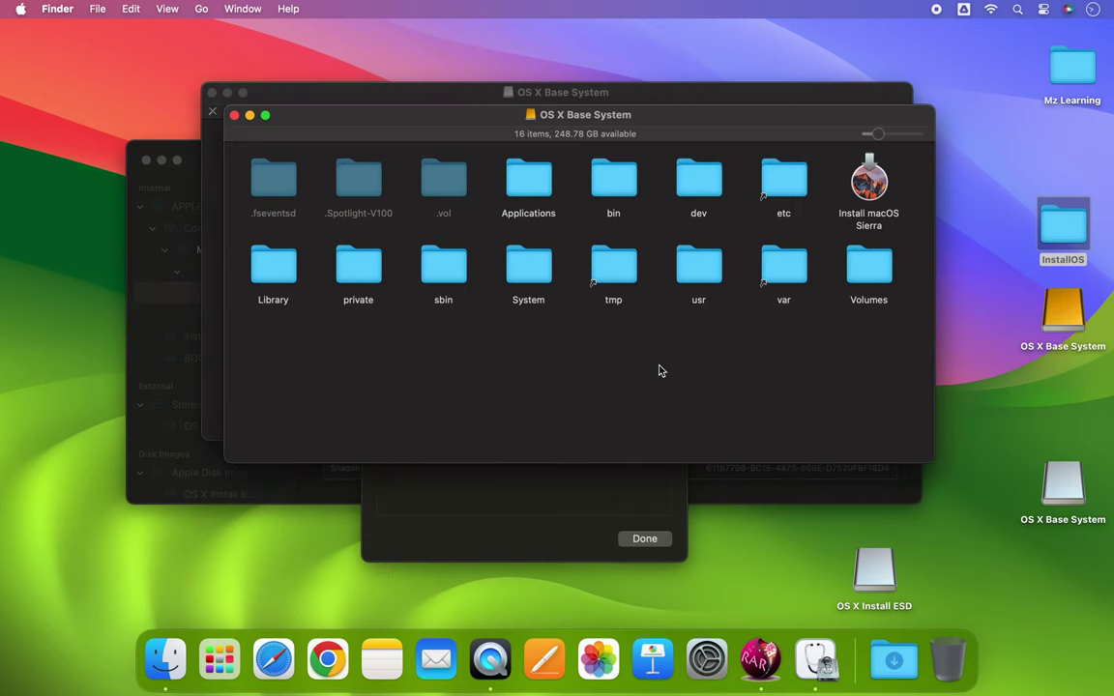
Step: Check the restore result, then paste BaseSystem.chunklist and BaseSystem.dmg from OS X Install ESD onto OS X Base System
left_click(638, 480)
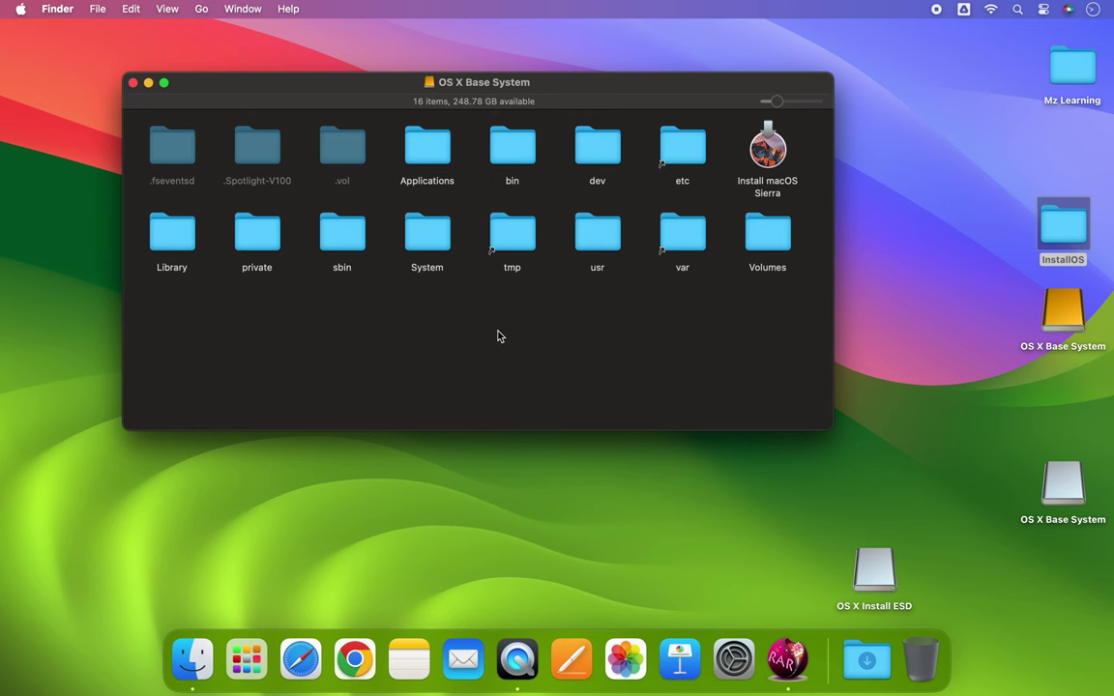
double_click(882, 574)
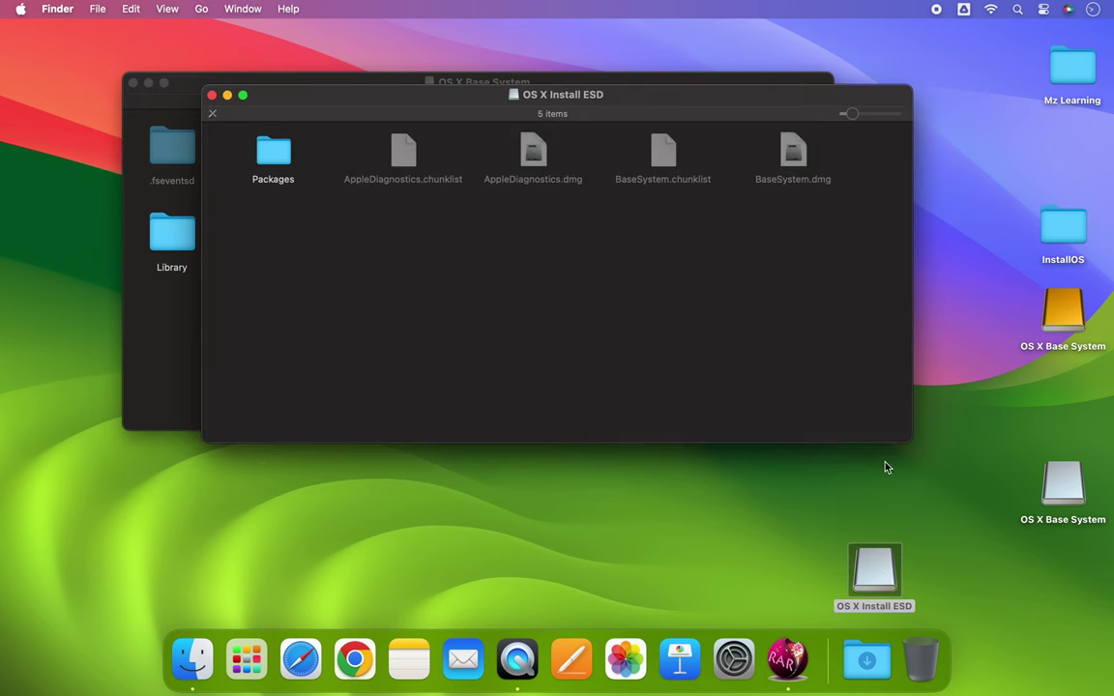
left_click_drag(864, 244, 642, 166)
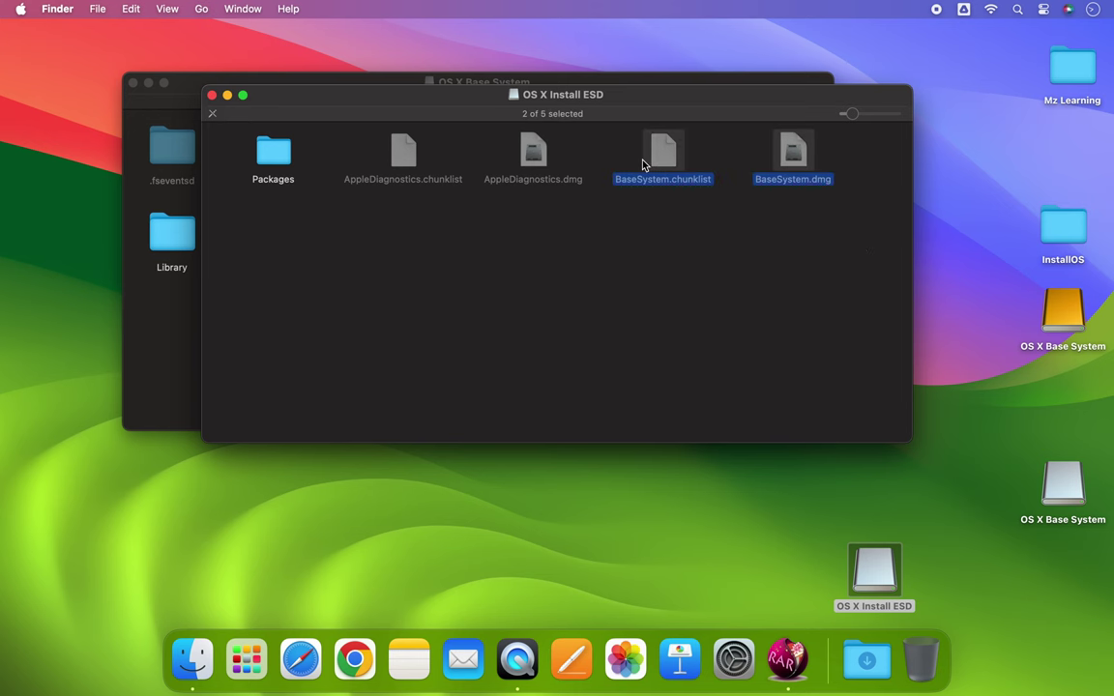
right_click(642, 164)
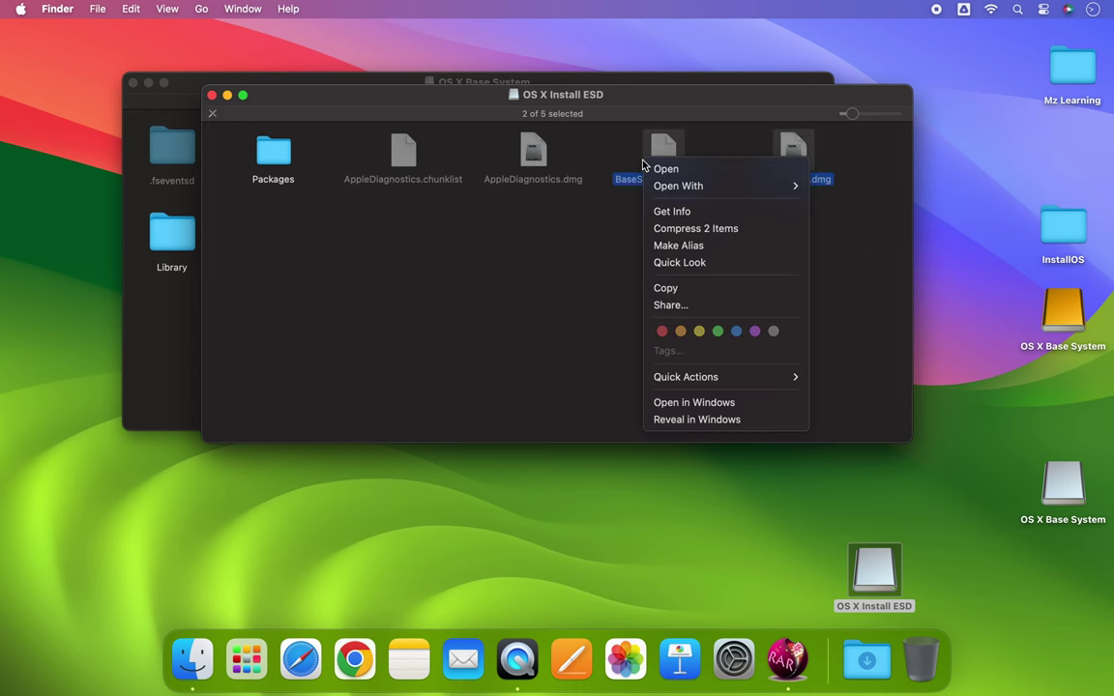
left_click(657, 289)
left_click(184, 322)
right_click(180, 318)
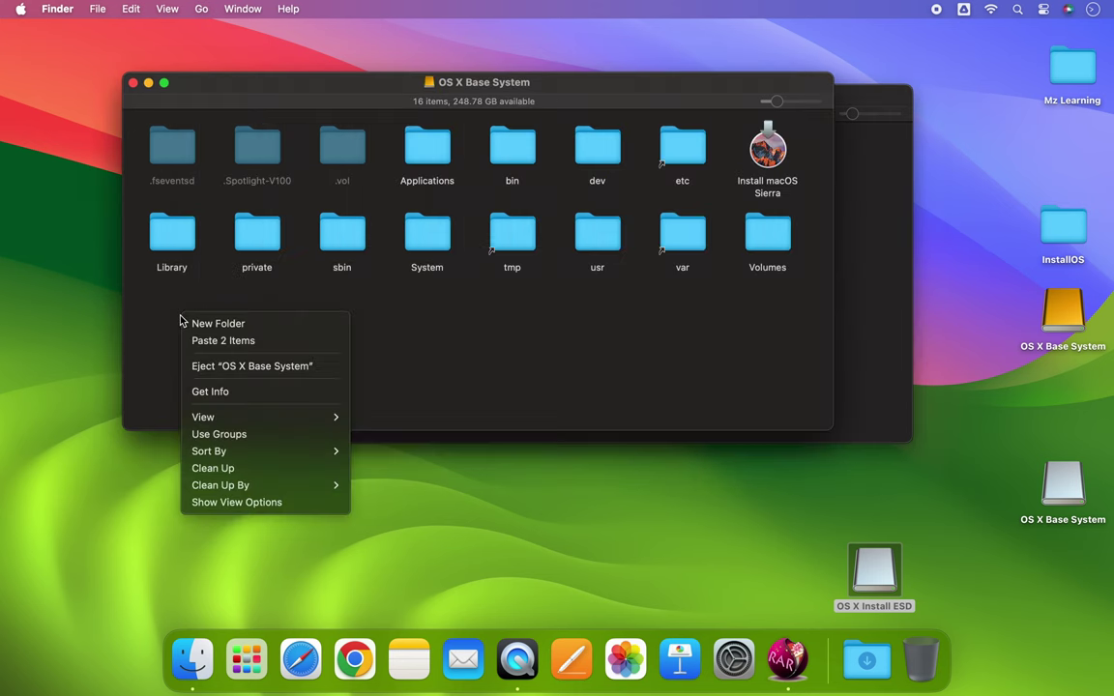
left_click(182, 340)
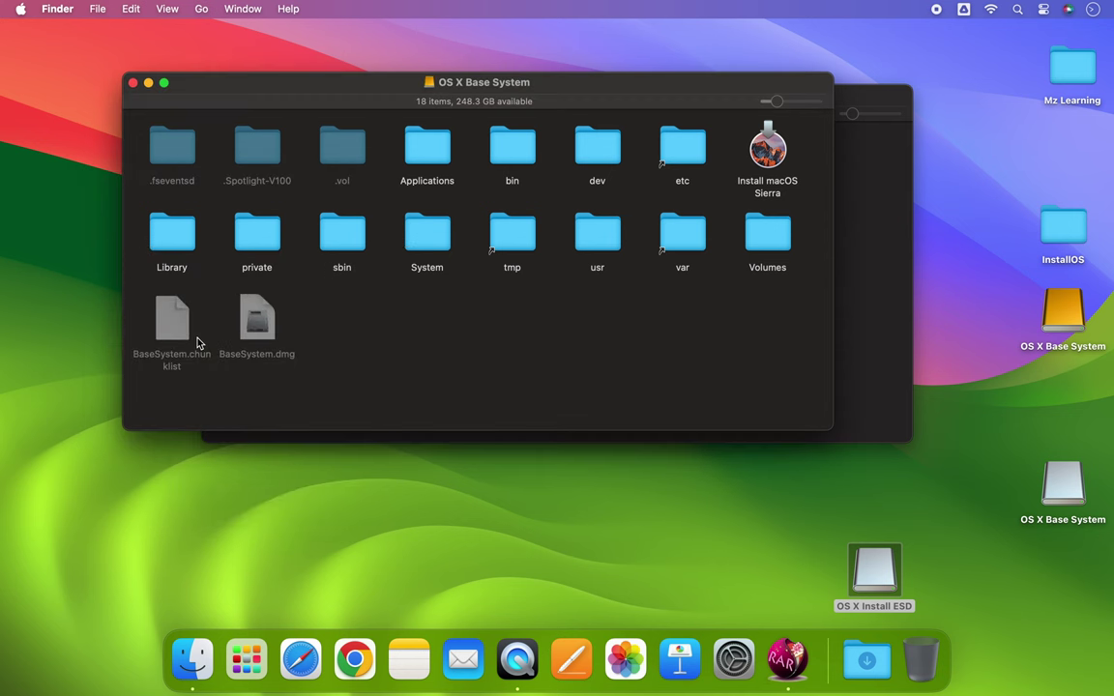
Step: Open System/Installation on OS X Base System and move its existing Packages item to the Trash
left_click(420, 240)
double_click(420, 240)
double_click(195, 171)
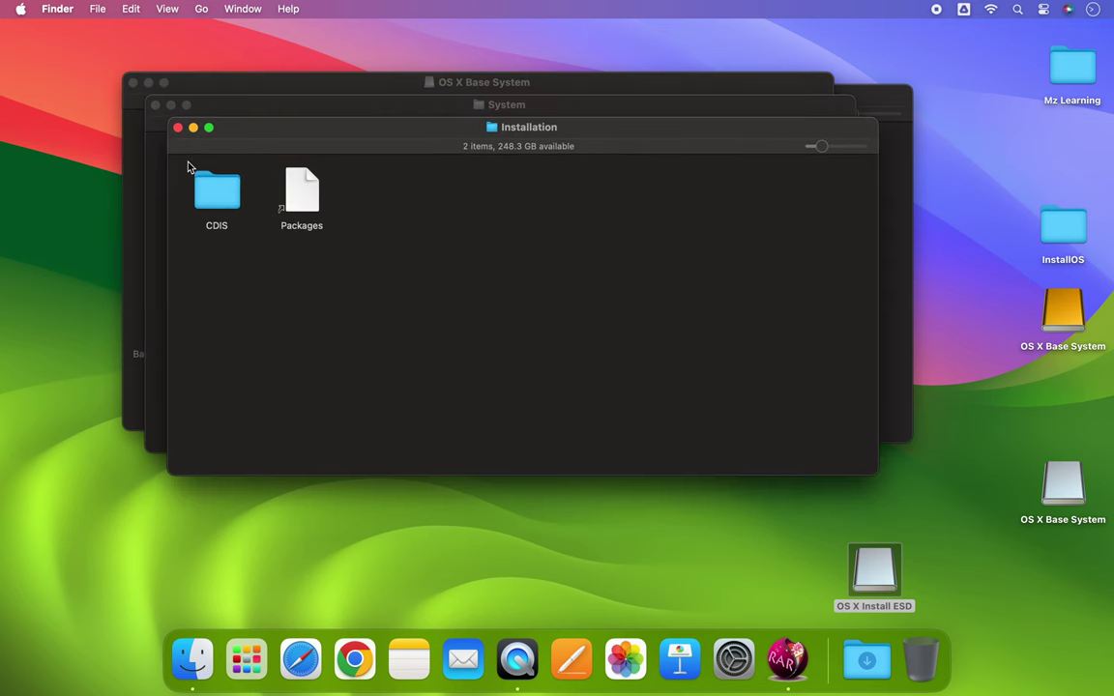
left_click(299, 192)
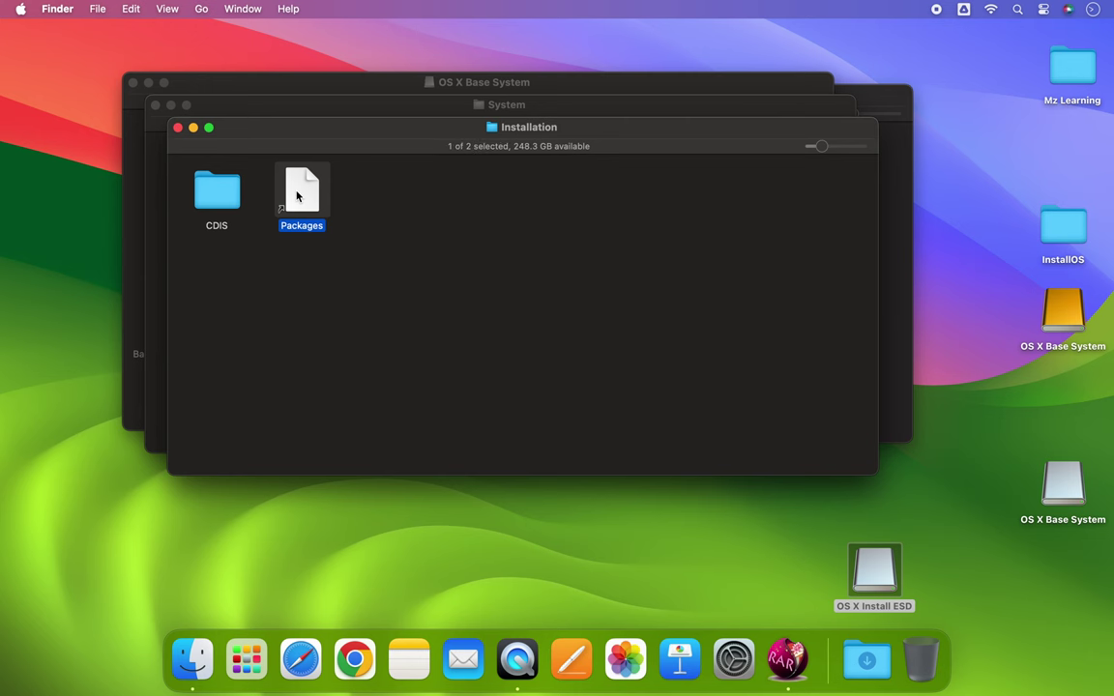
key("super+BackSpace")
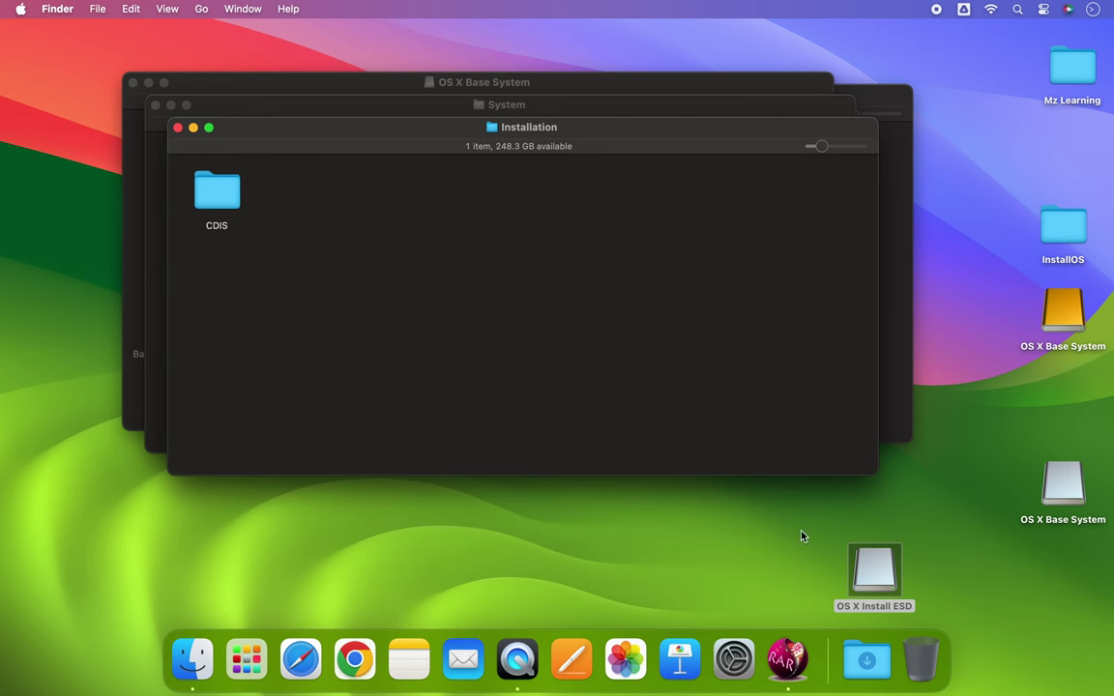
Step: Paste the Packages folder from OS X Install ESD into the Installation folder, then close that window
double_click(873, 578)
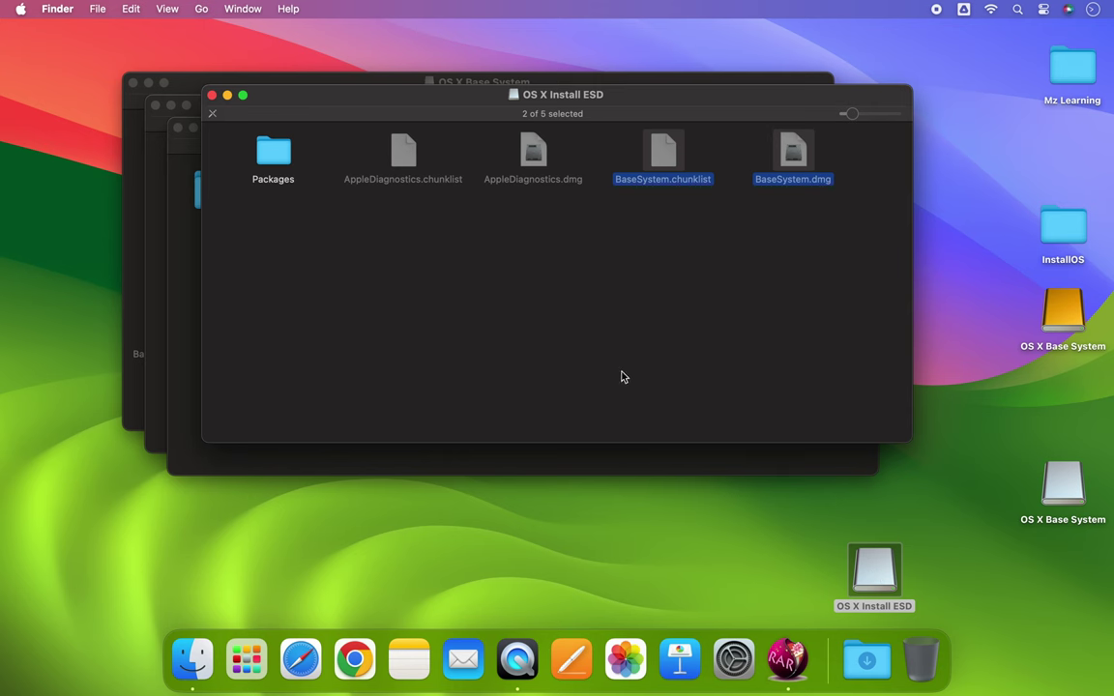
right_click(257, 143)
left_click(300, 264)
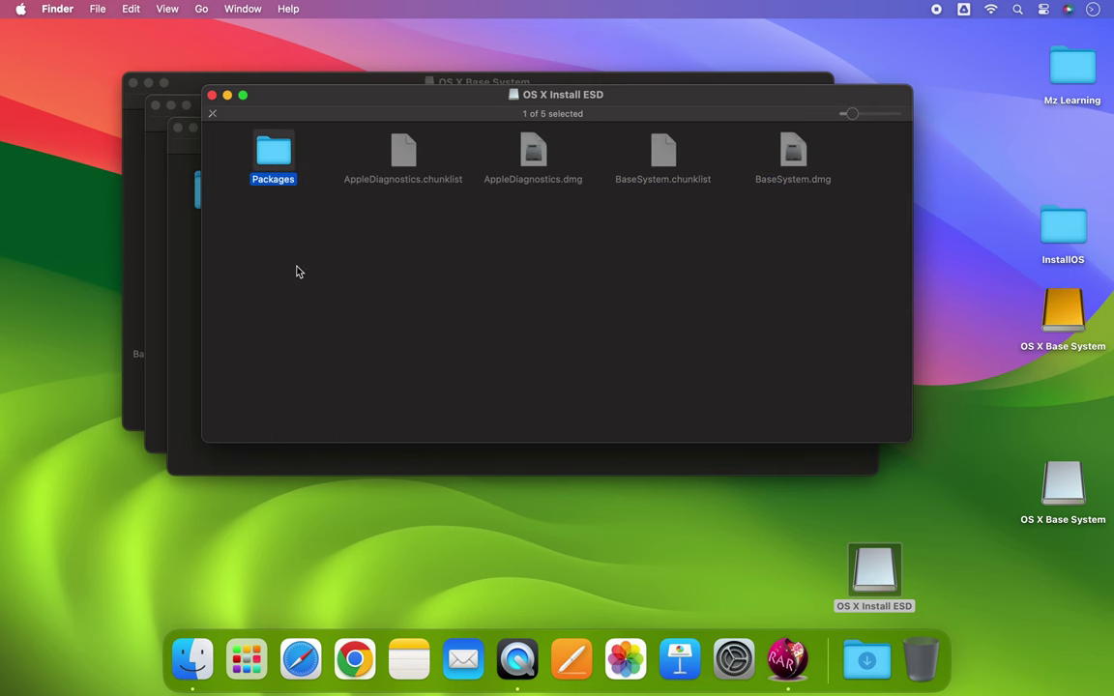
left_click(189, 257)
right_click(189, 256)
left_click(217, 282)
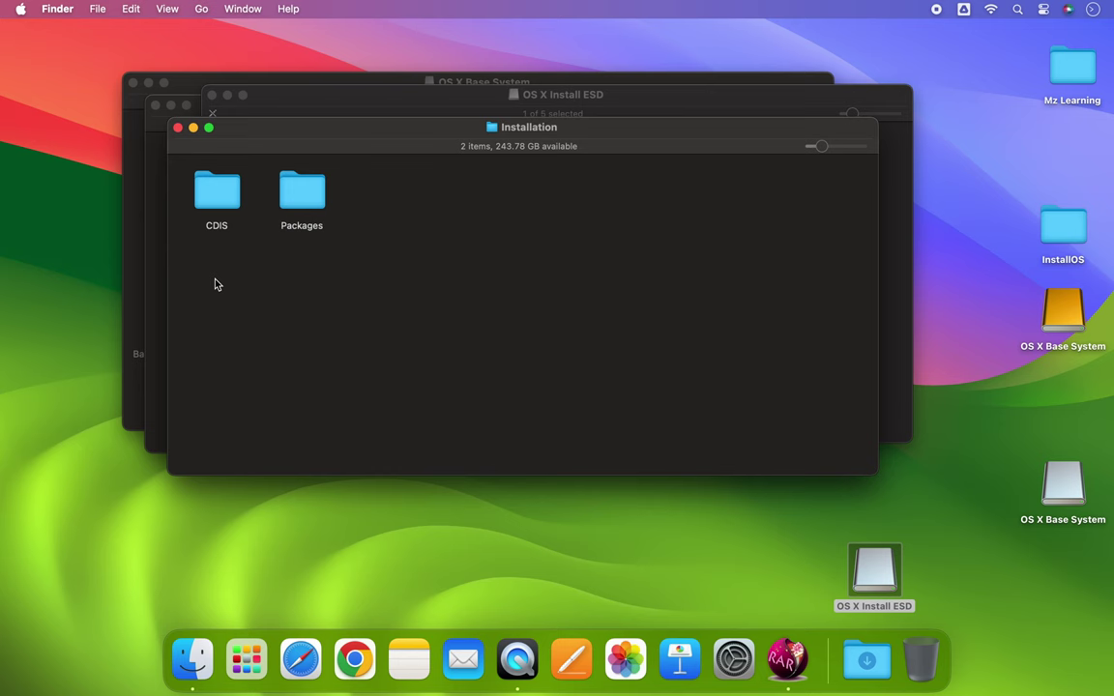
left_click(177, 128)
Step: Copy InstallAssistant.icns from Contents/Resources inside the Install macOS Sierra app package
left_click(212, 94)
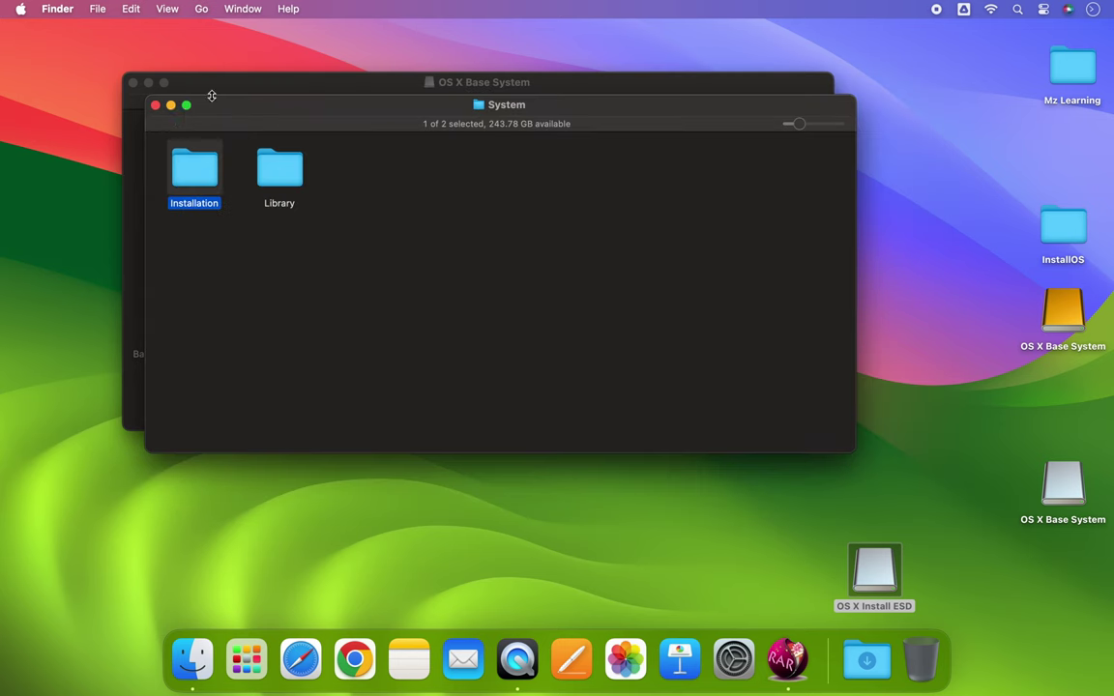
left_click(155, 104)
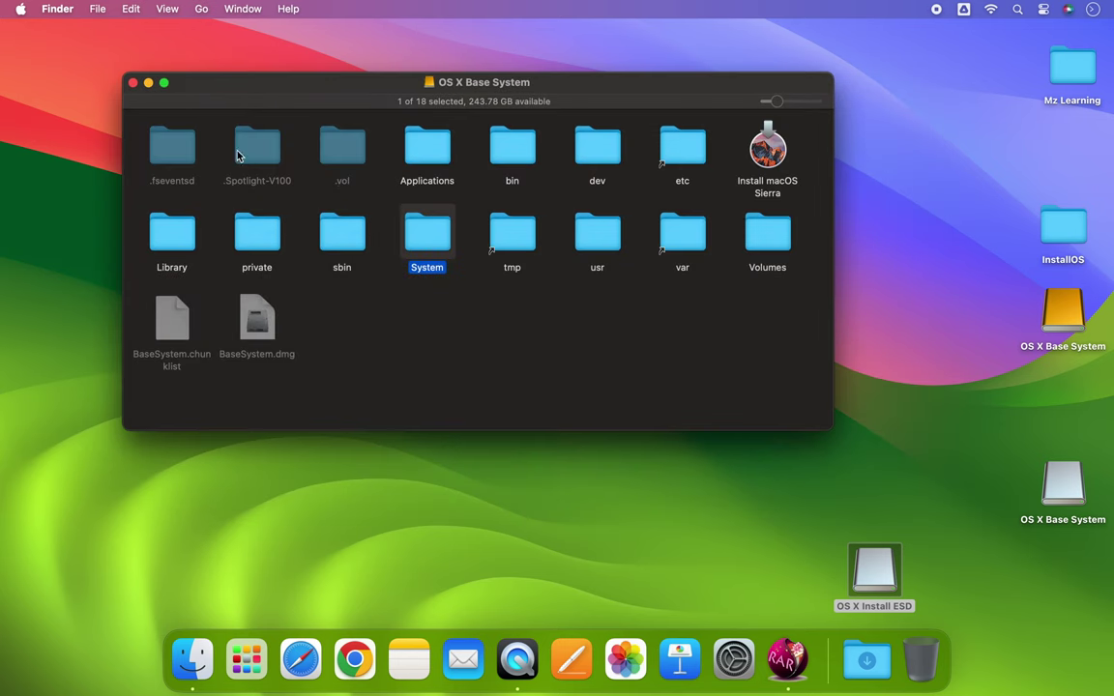
right_click(765, 155)
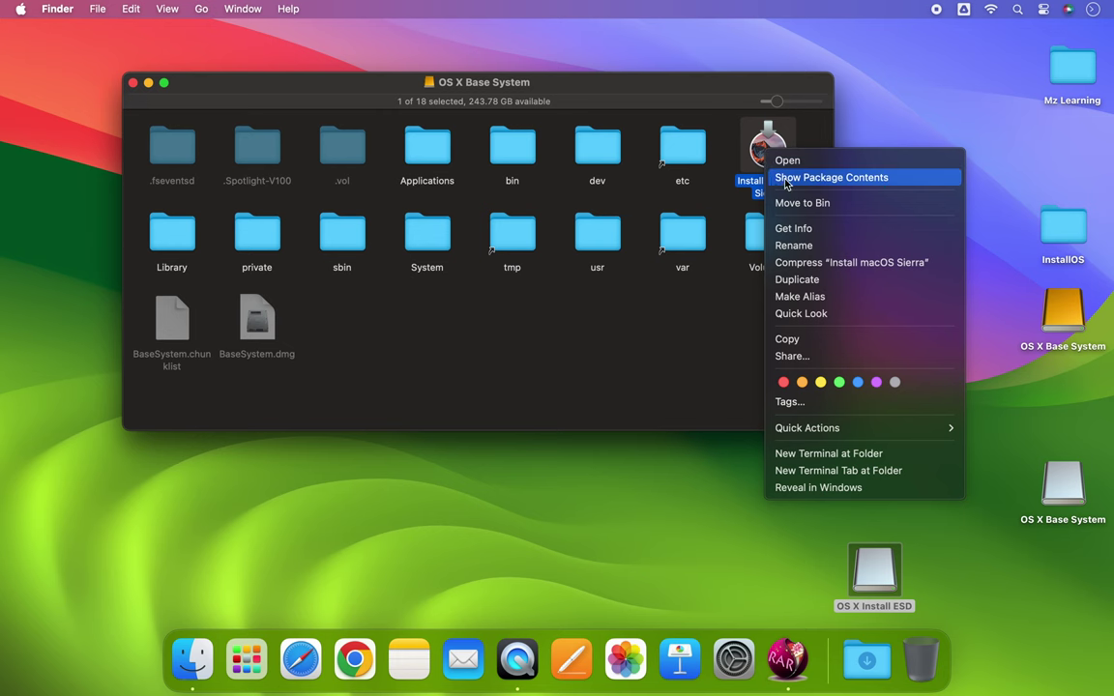
left_click(789, 177)
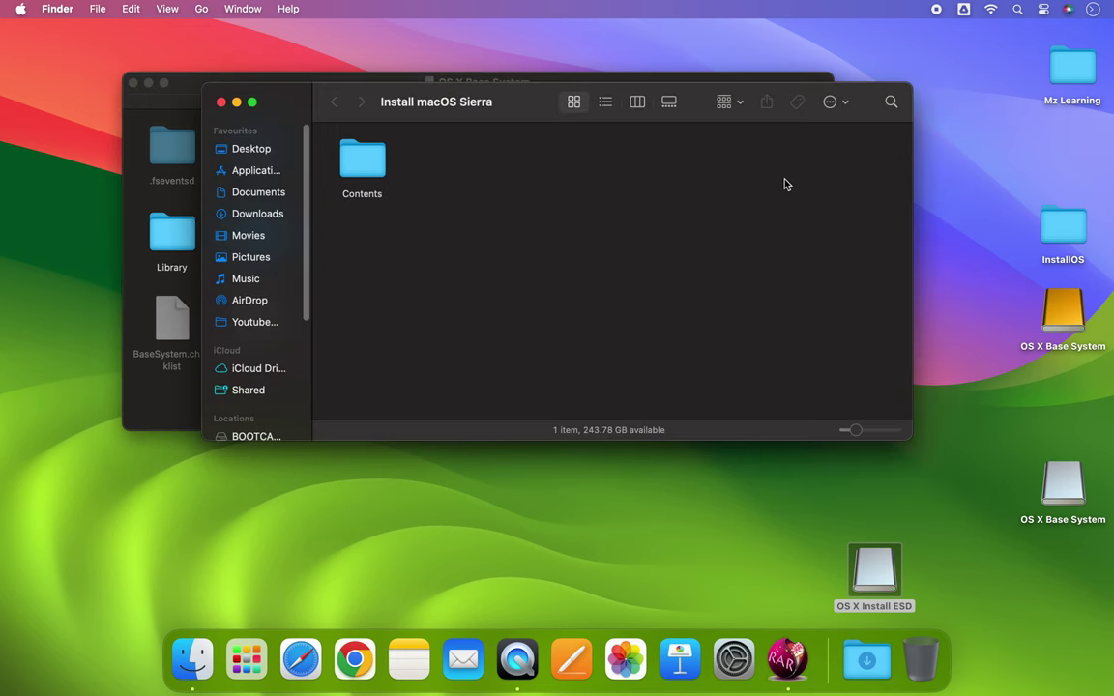
double_click(368, 164)
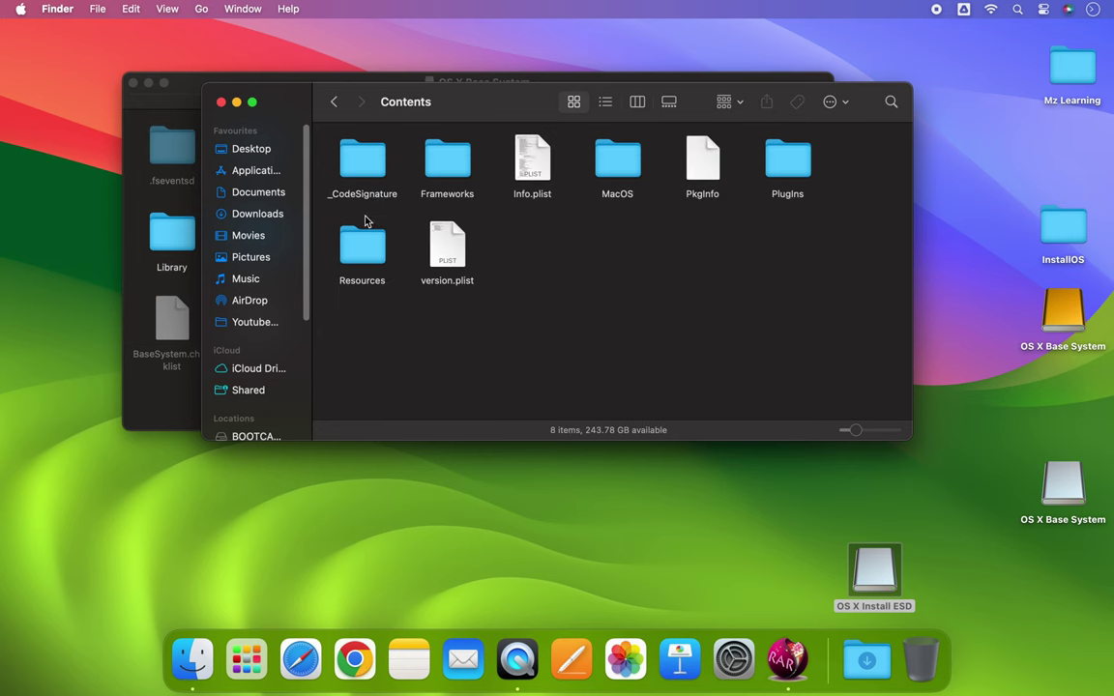
double_click(363, 242)
left_click_drag(905, 199, 898, 297)
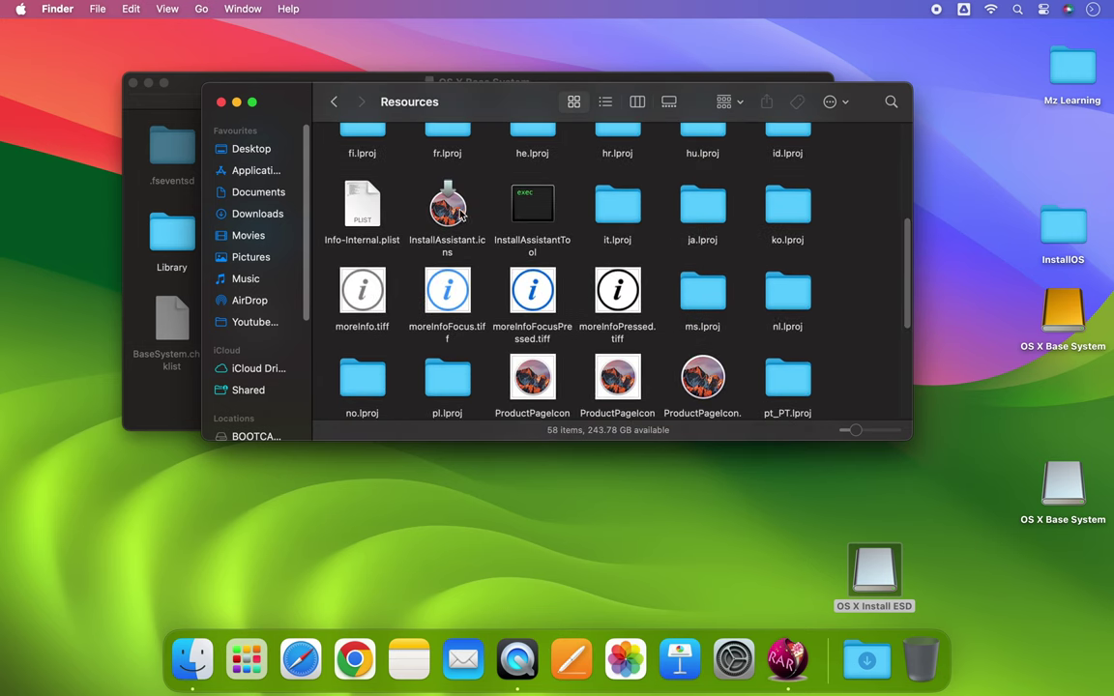
right_click(453, 205)
left_click(474, 393)
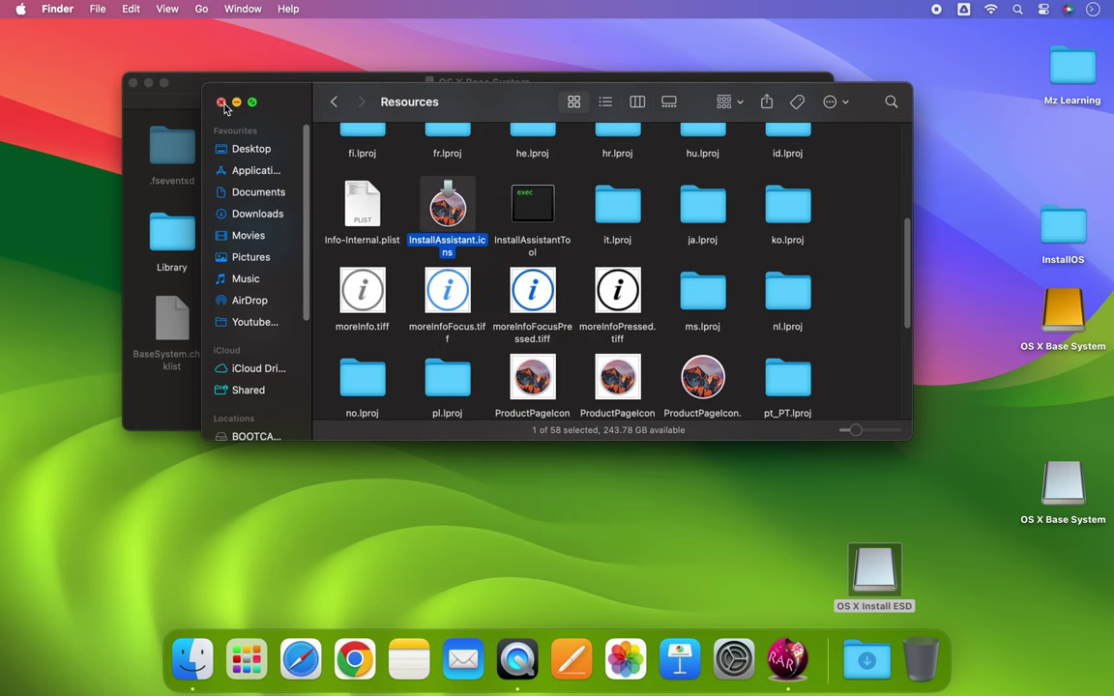
Step: Paste the icon file into OS X Base System and rename it VolumeIcon.icns
left_click(222, 103)
right_click(406, 316)
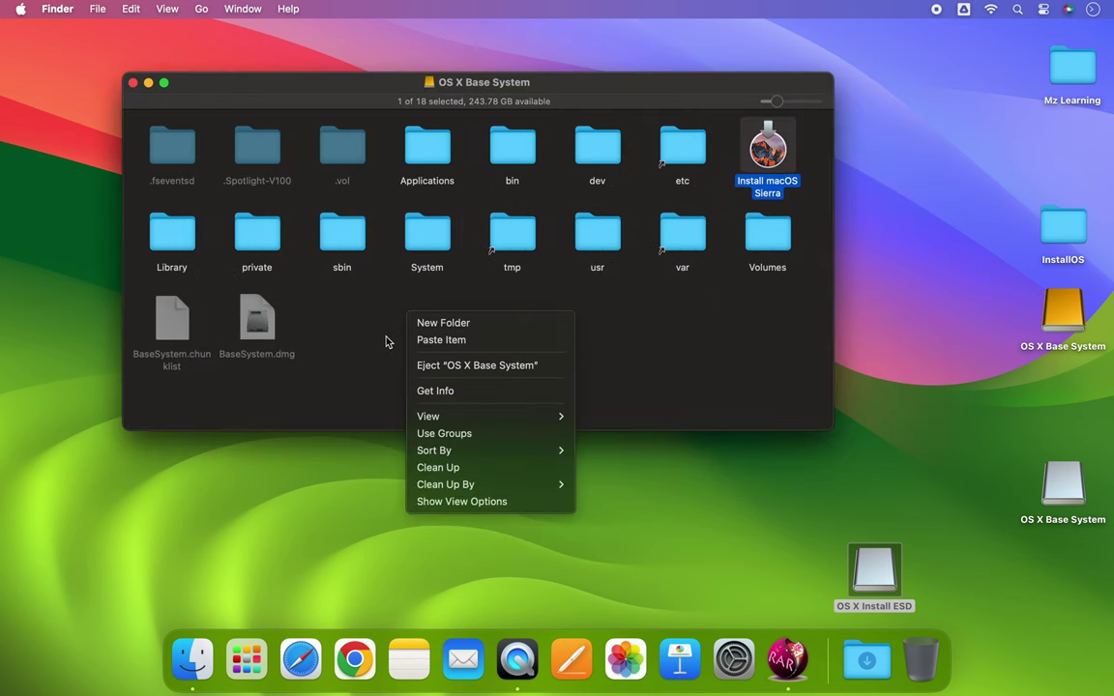
left_click(433, 341)
left_click(346, 323)
left_click(346, 356)
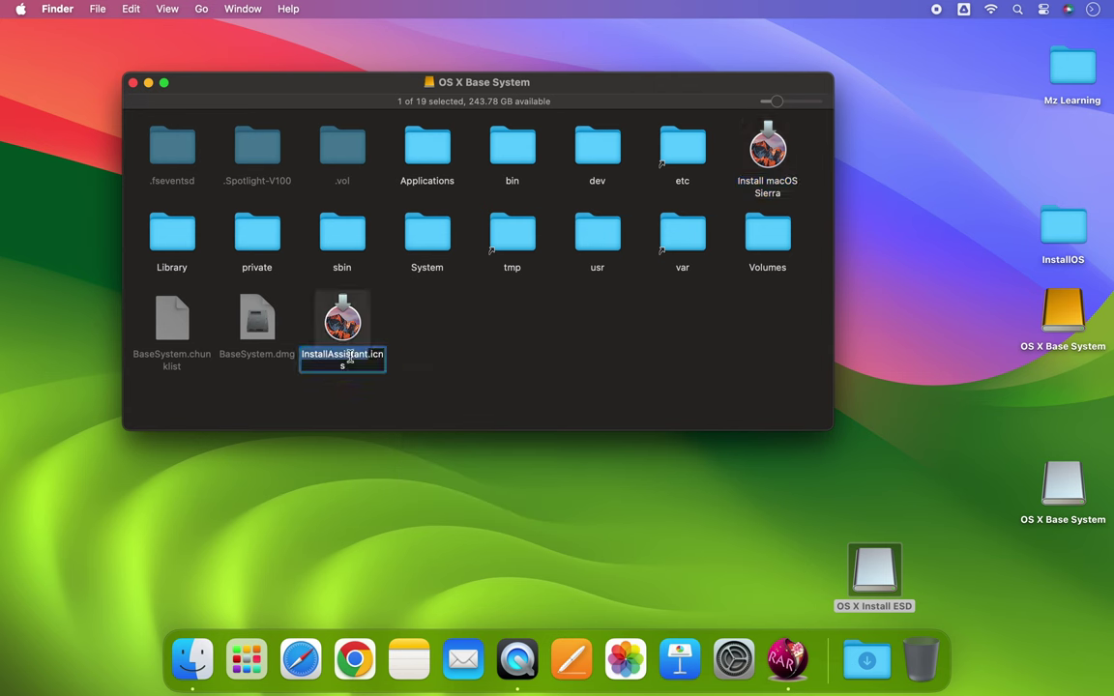
type("VolumeIcon")
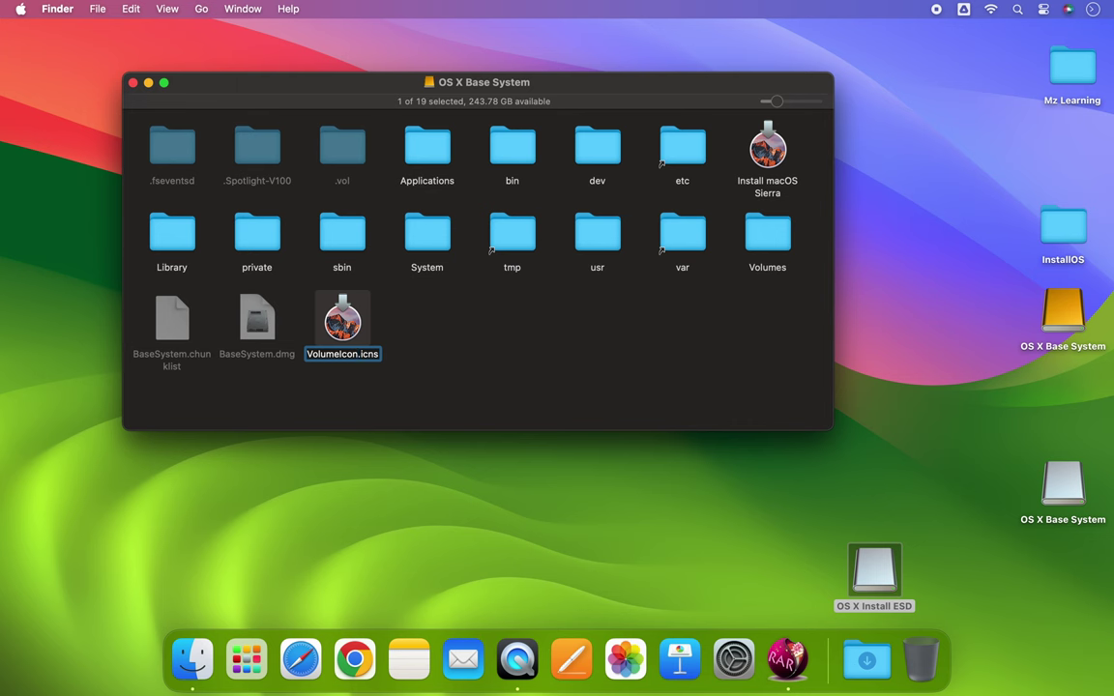
key("Return")
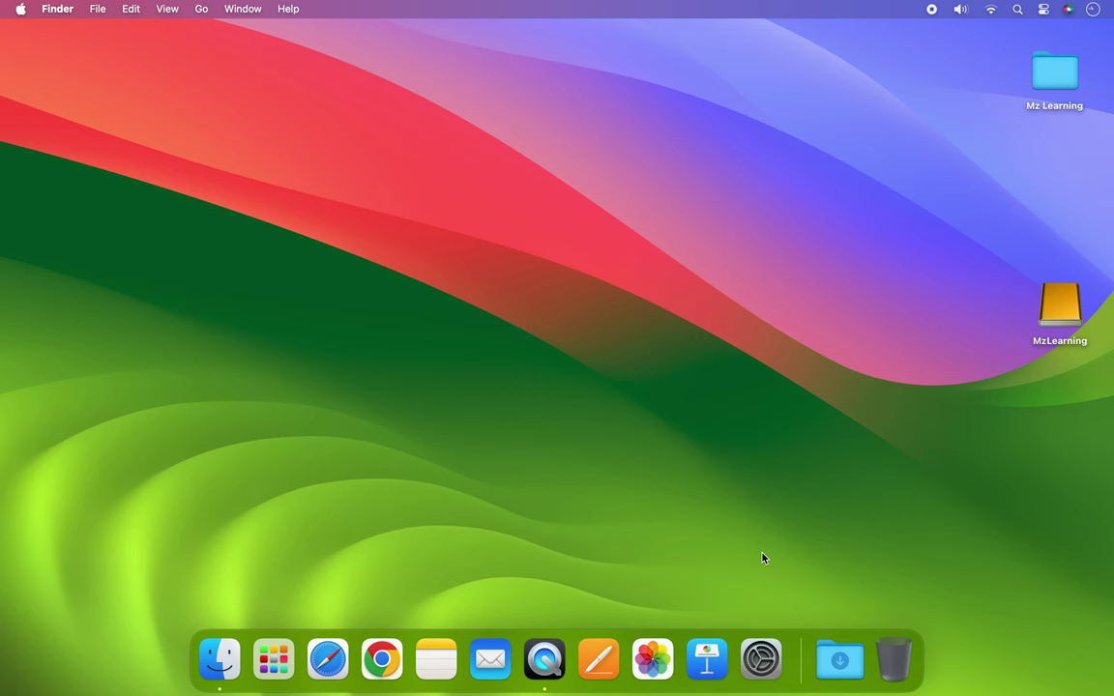
Step: Jump to the Applications folder with Cmd+Shift+A
key("super+shift+a")
Step: Launch Terminal through Spotlight search
key("super+space")
type("ter")
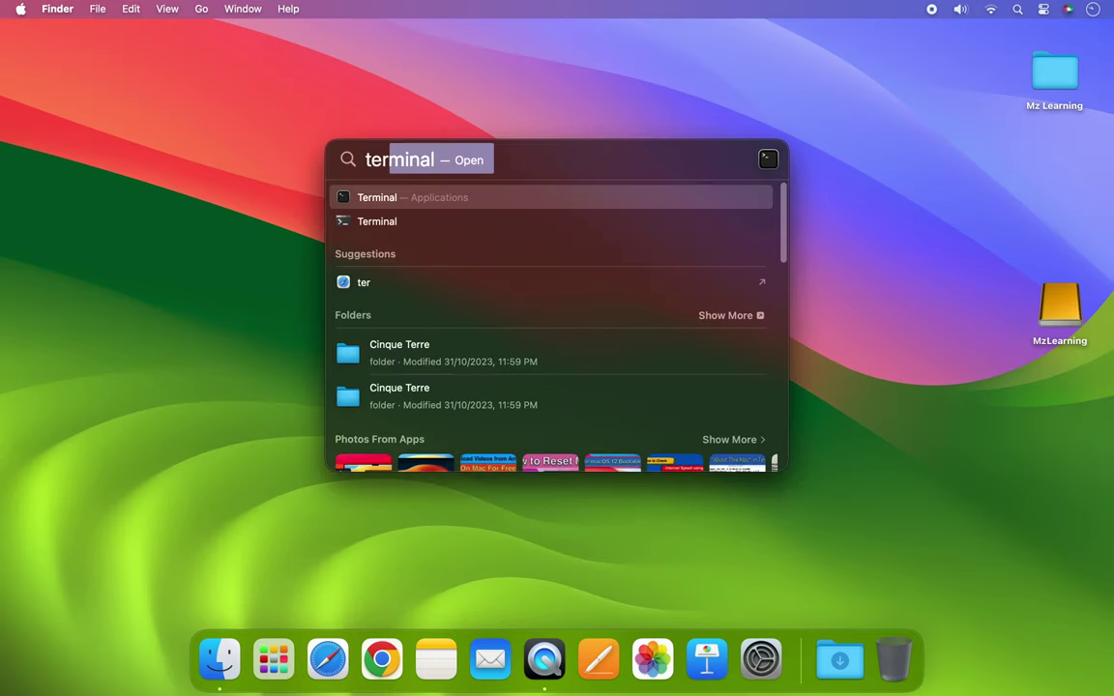
key("Return")
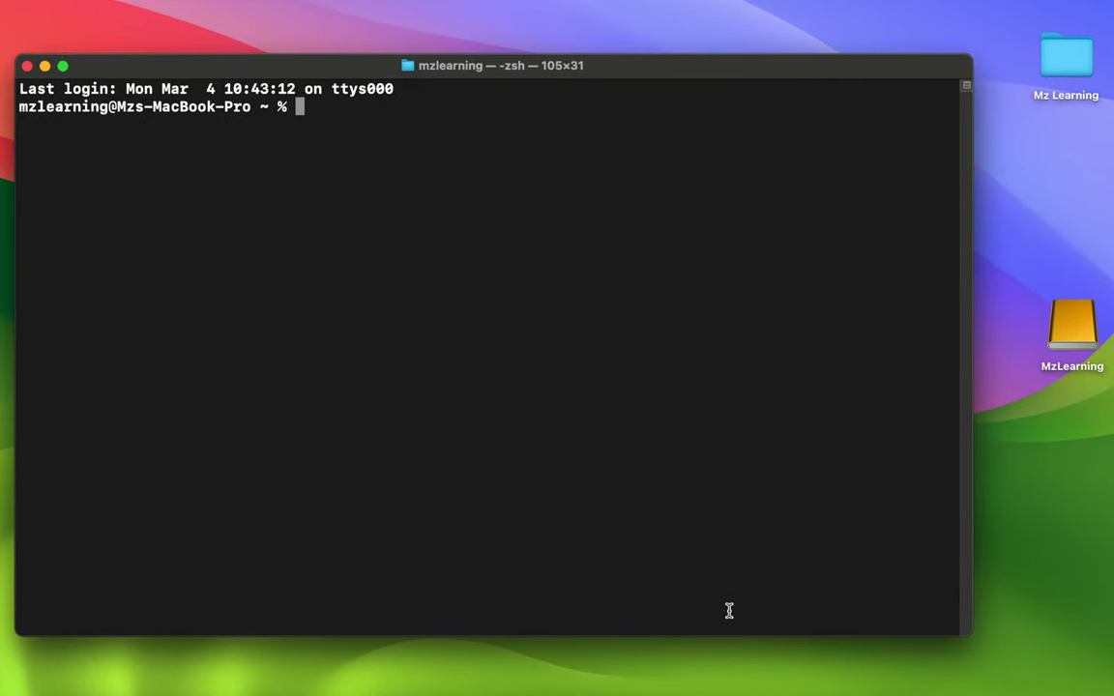
Step: Run createinstallmedia targeting MzLearning, entering the admin password and confirming the erase with y
key("super+v")
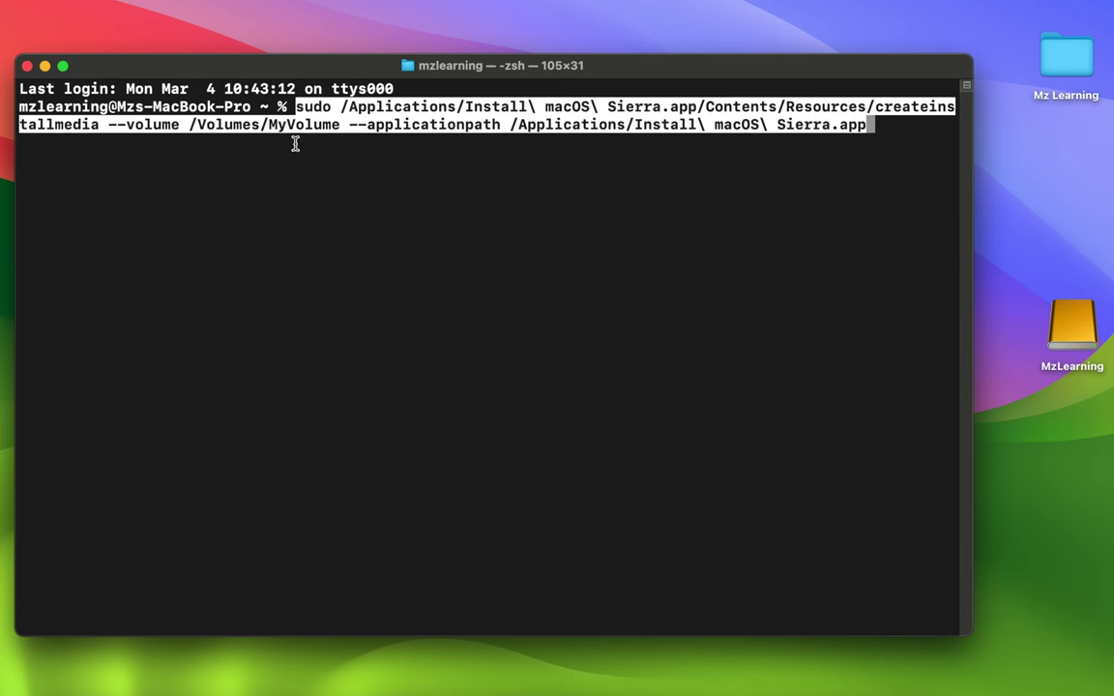
left_click_drag(271, 128, 339, 126)
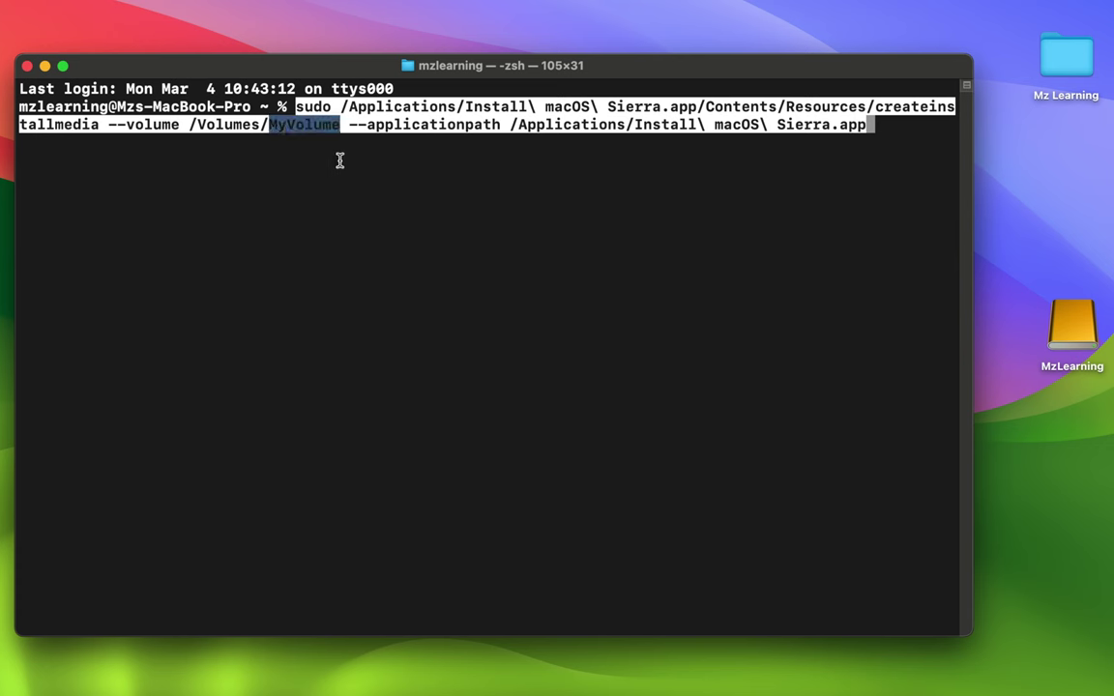
type("MzLearning")
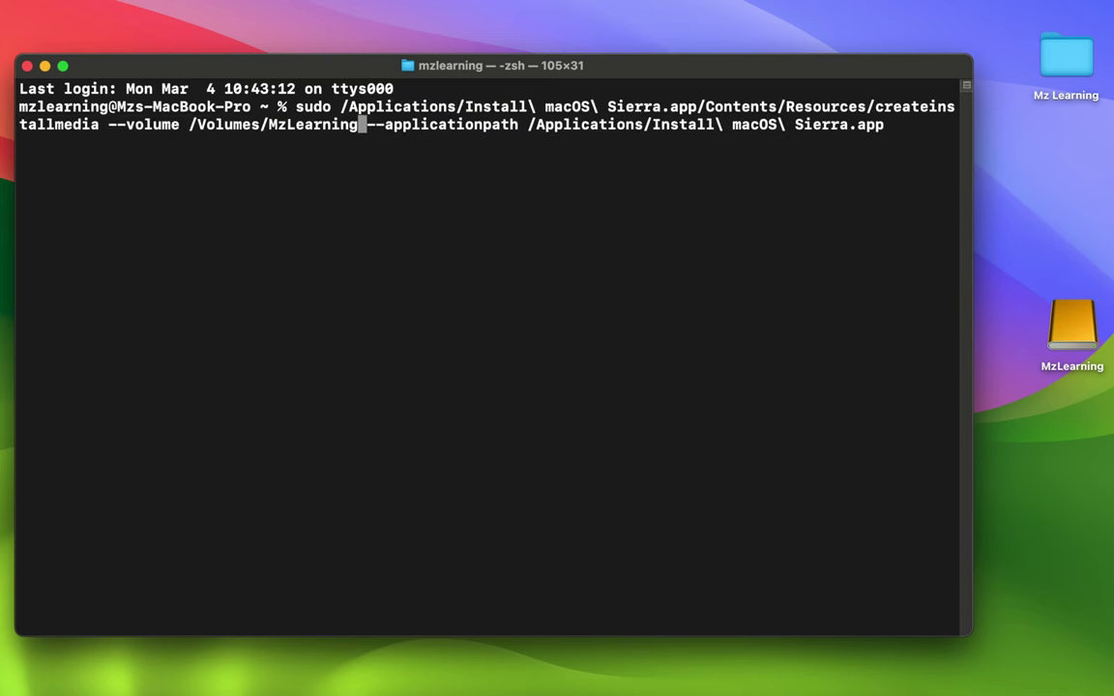
key("Return")
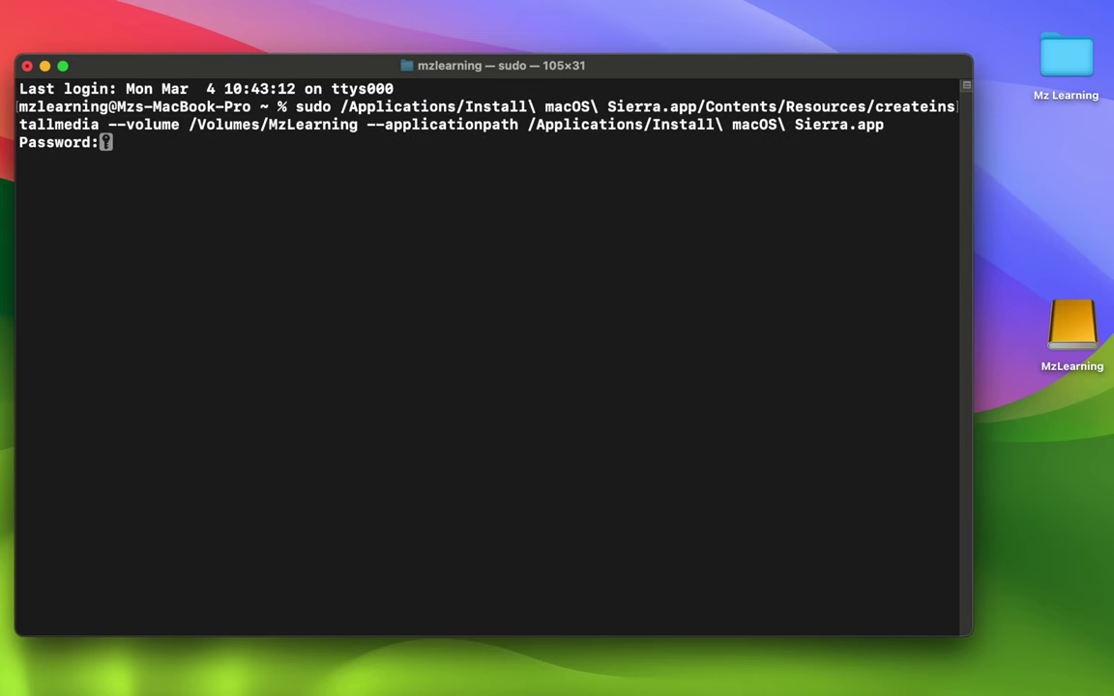
key("Return")
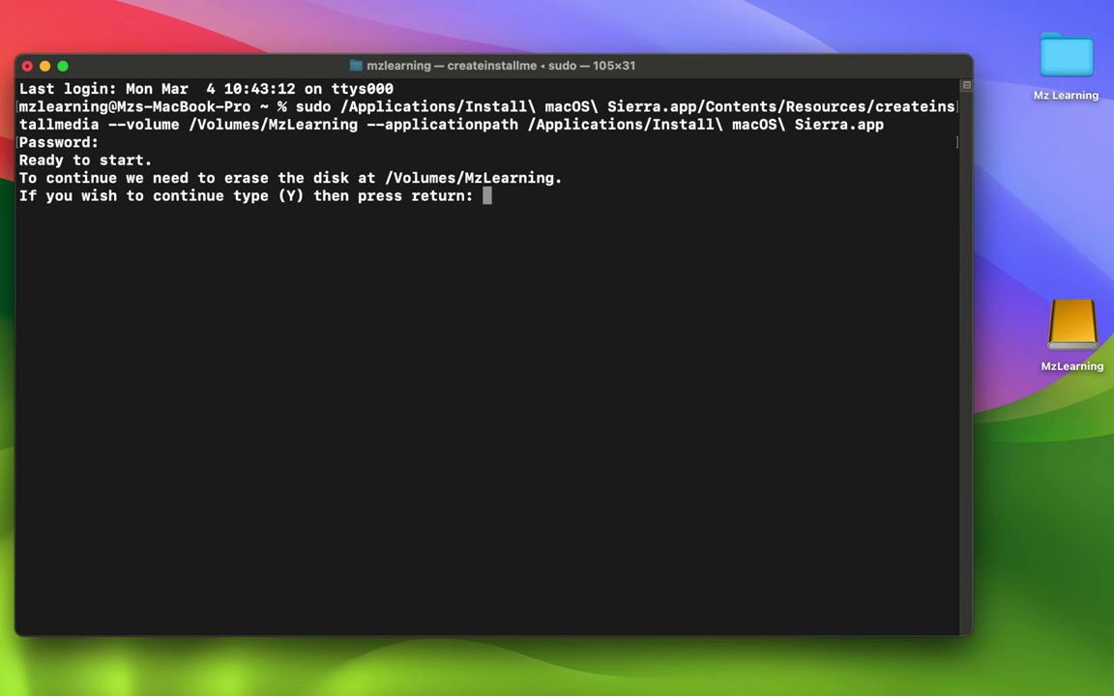
type("y")
key("Return")
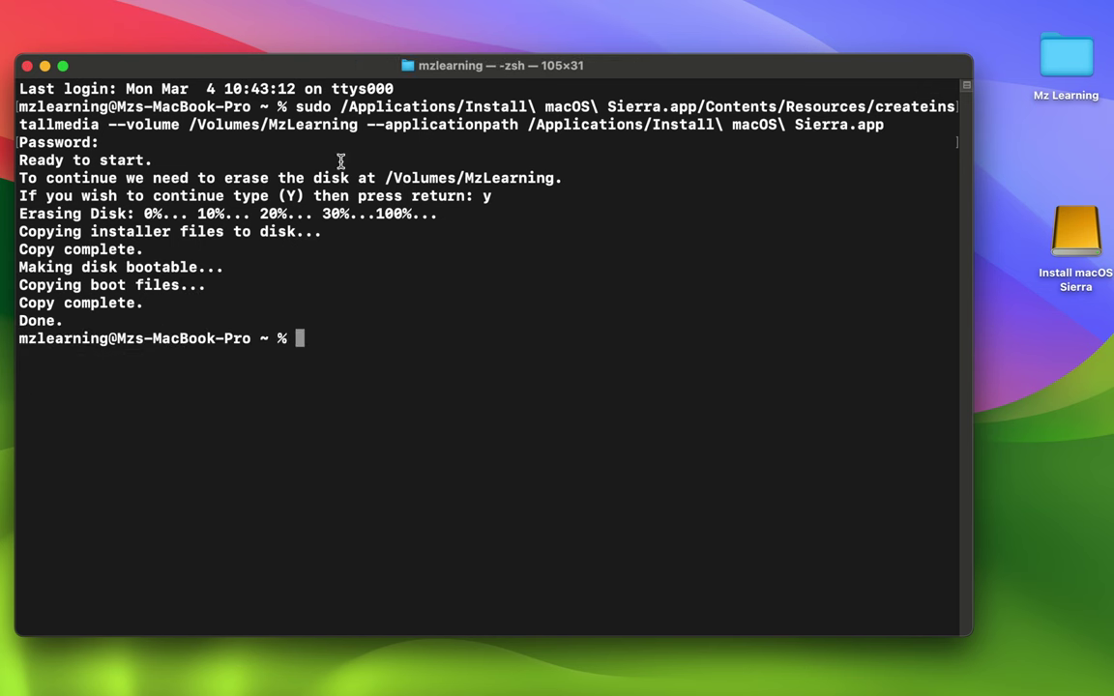
Step: Open the new Install macOS Sierra drive and paste the plutil command setting CFBundleShortVersionString to 12.6.03
double_click(1078, 236)
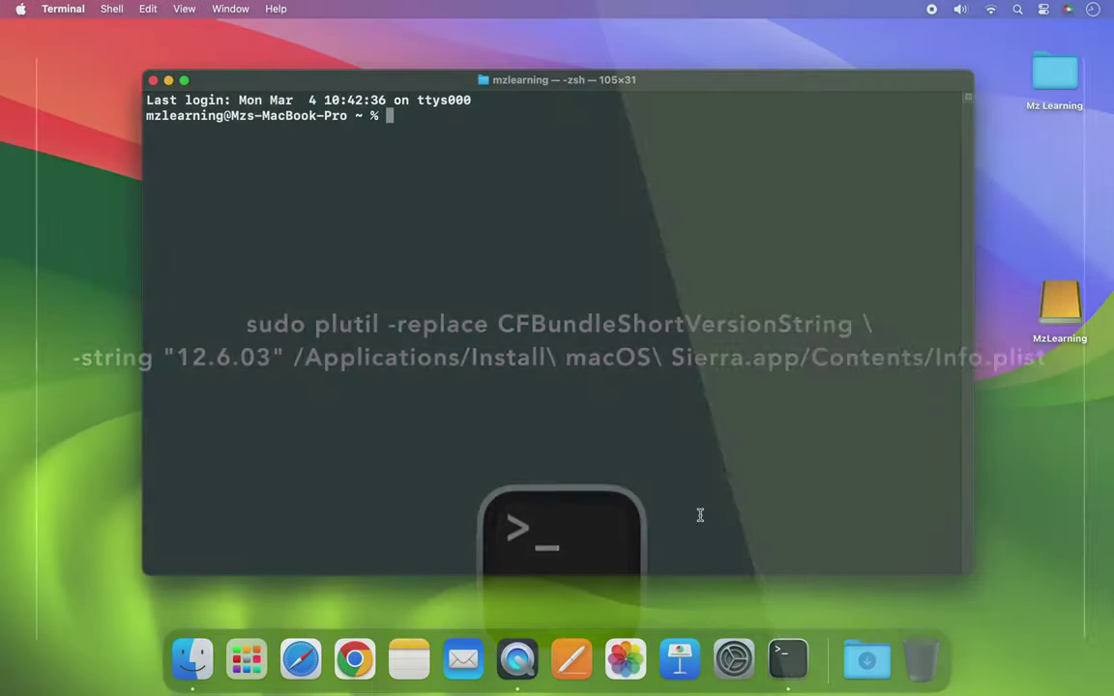
type("sudo plutil -replace CFBundleShortVersionString \\ -string \"12.6.03\" /Applications/Install\\ macOS\\ Sierra.app/Contents/Info.plist")
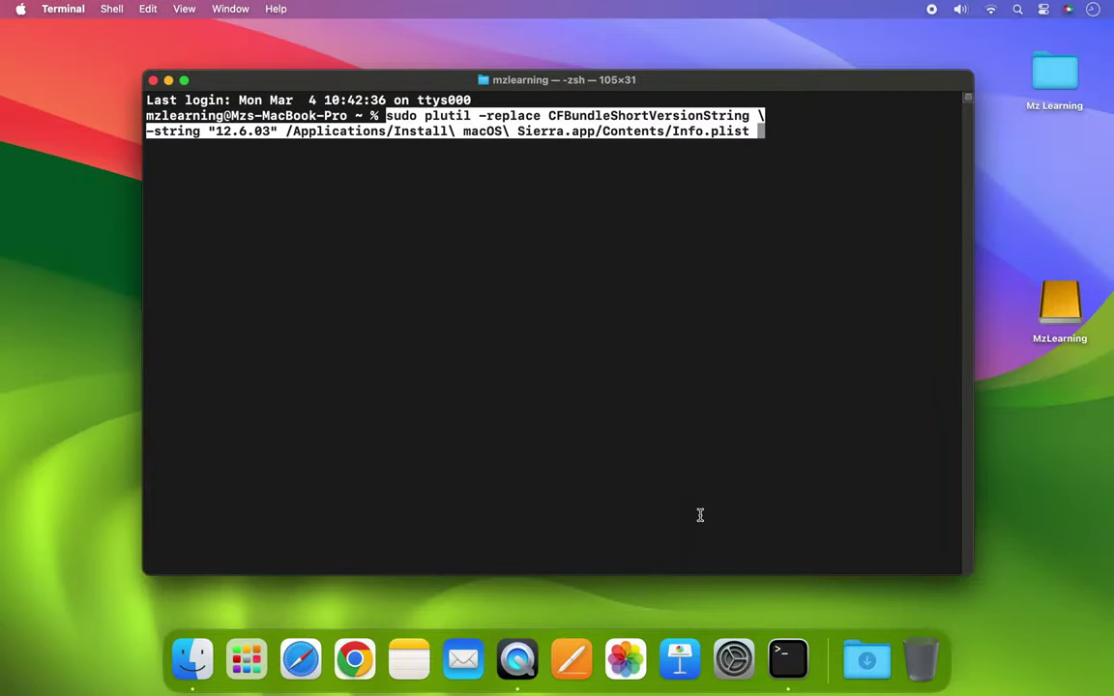
Step: Apply the plutil version change, then re-enter createinstallmedia with the volume changed to MzLearning
key("Return")
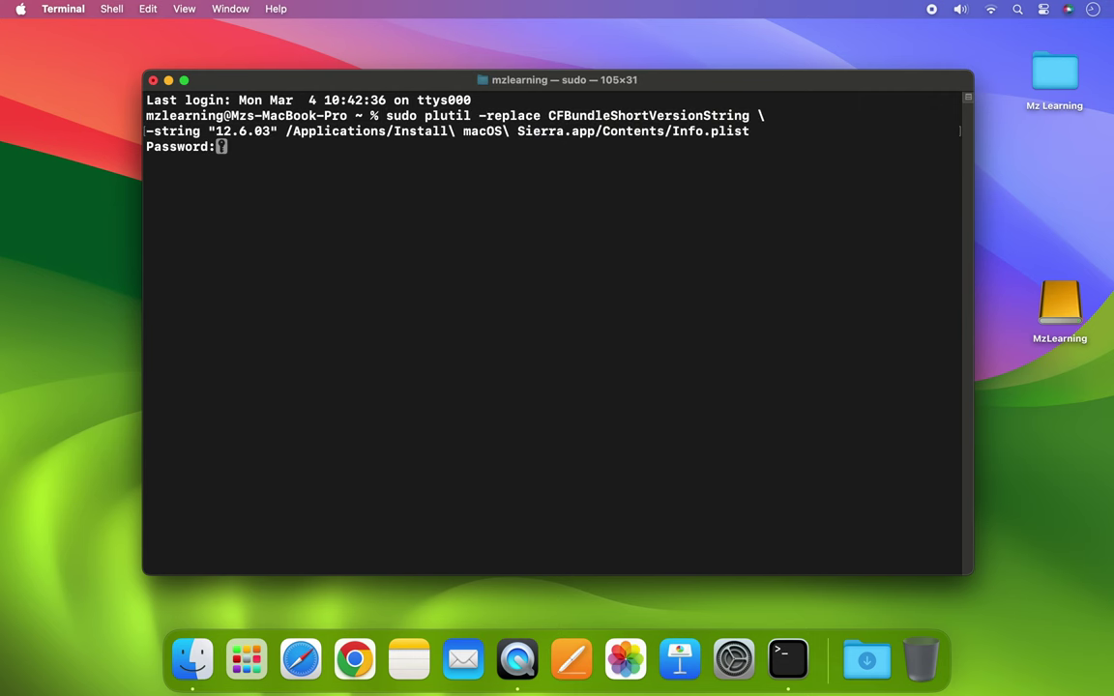
key("Return")
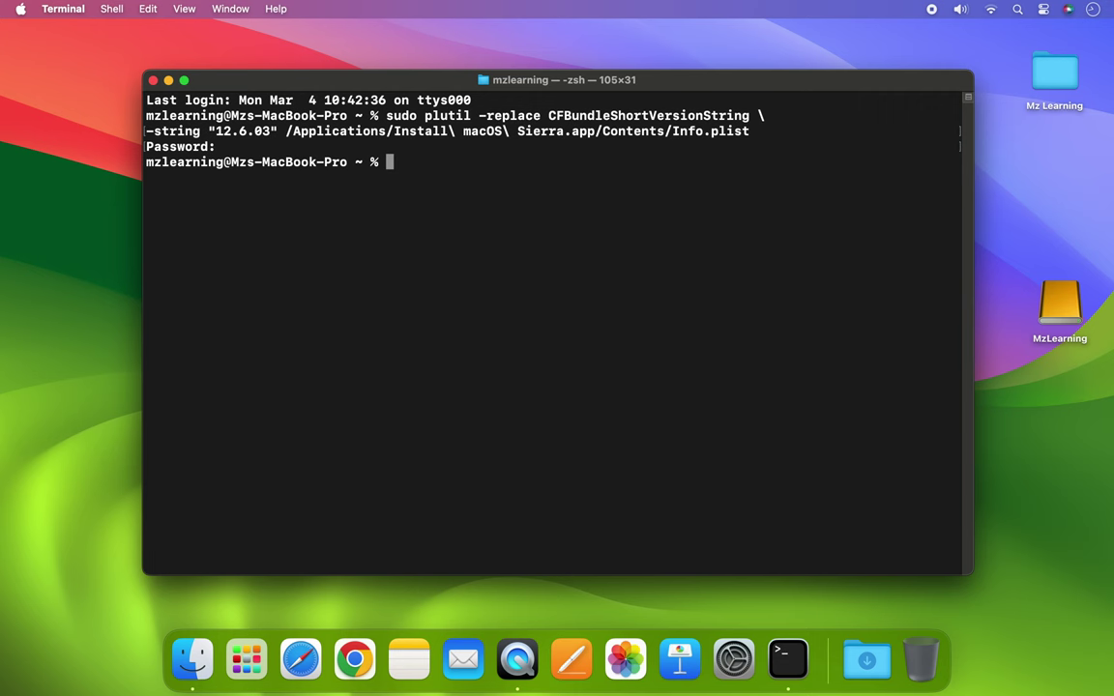
type("sudo /Applications/Install\\ macOS\\ Sierra.app/Contents/Resources/createinstallmedia --volume /Volumes/MyVolume --applicationpath /Applications/Install\\ macOS\\ Sierra.app")
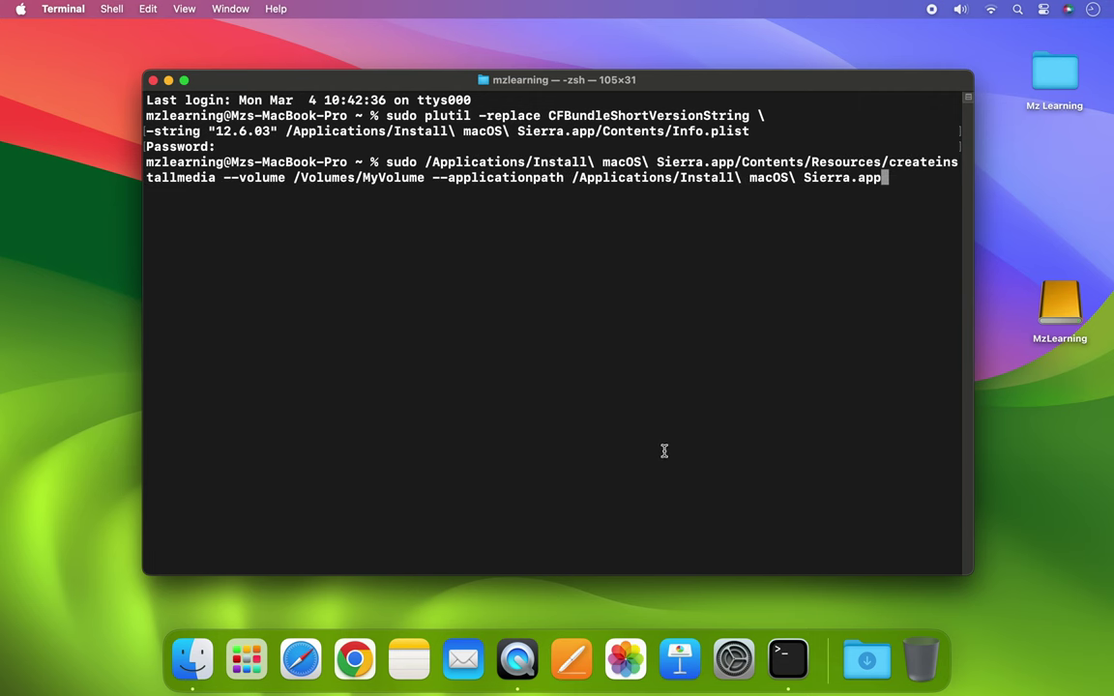
left_click_drag(362, 180, 426, 182)
left_click(426, 181, "alt")
key("BackSpace")
key("BackSpace")
key("BackSpace")
key("BackSpace")
key("BackSpace")
key("BackSpace")
key("BackSpace")
key("BackSpace")
type("MzLearning")
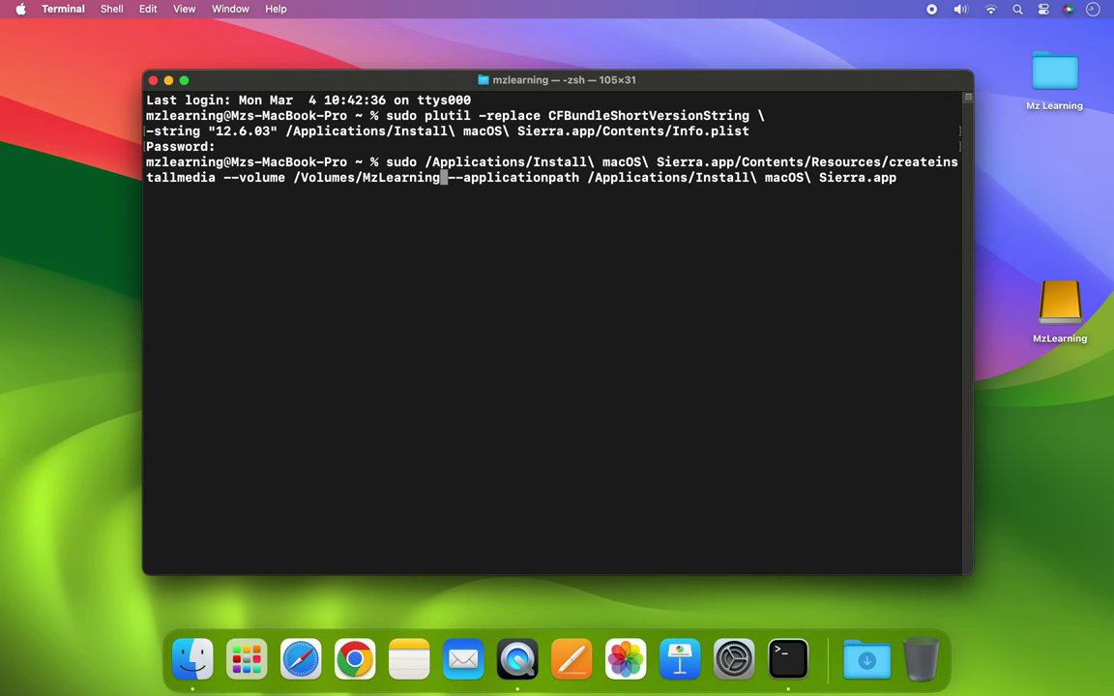
Step: Run createinstallmedia, confirm erasing MzLearning with y, and select the resulting Install macOS Sierra drive
key("Return")
type("y")
key("Return")
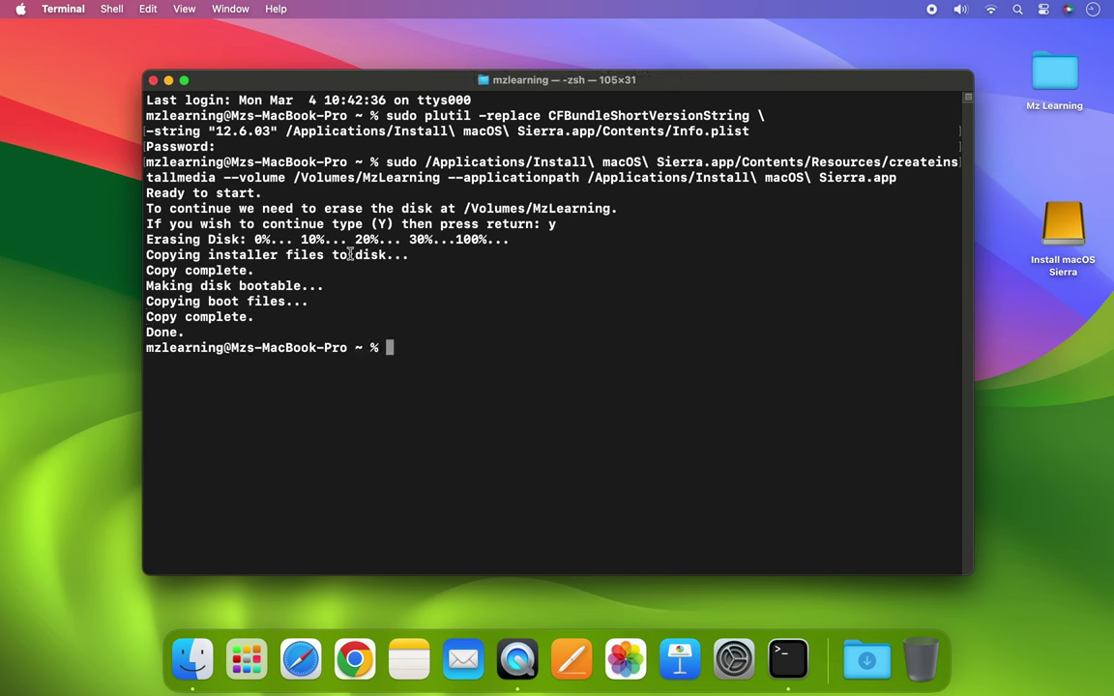
left_click_drag(135, 317, 256, 319)
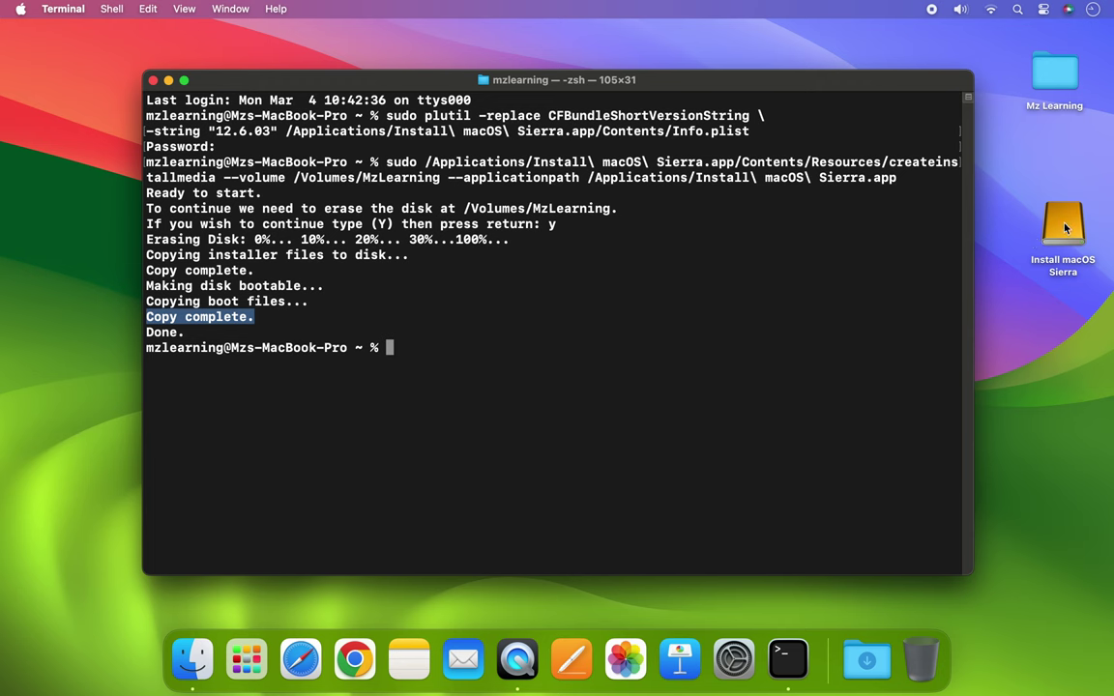
left_click(1065, 227)
Step: Open the Install macOS Sierra drive, reveal hidden files, and mount InstallESD.dmg from the app's Contents/SharedSupport
double_click(1065, 226)
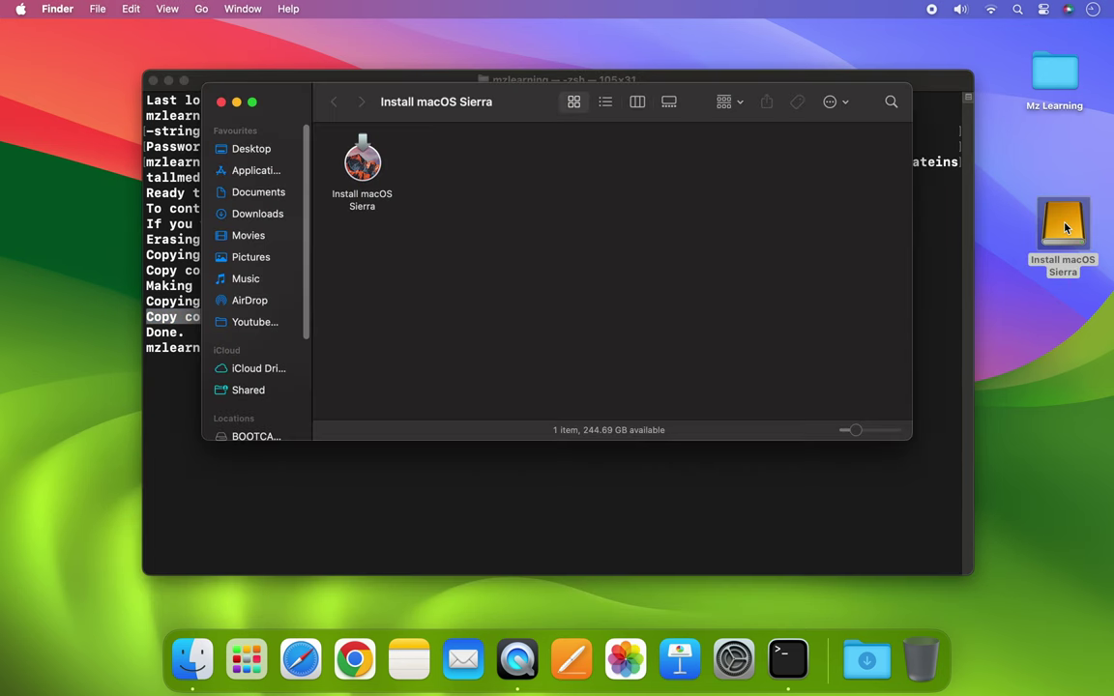
left_click_drag(507, 114, 462, 117)
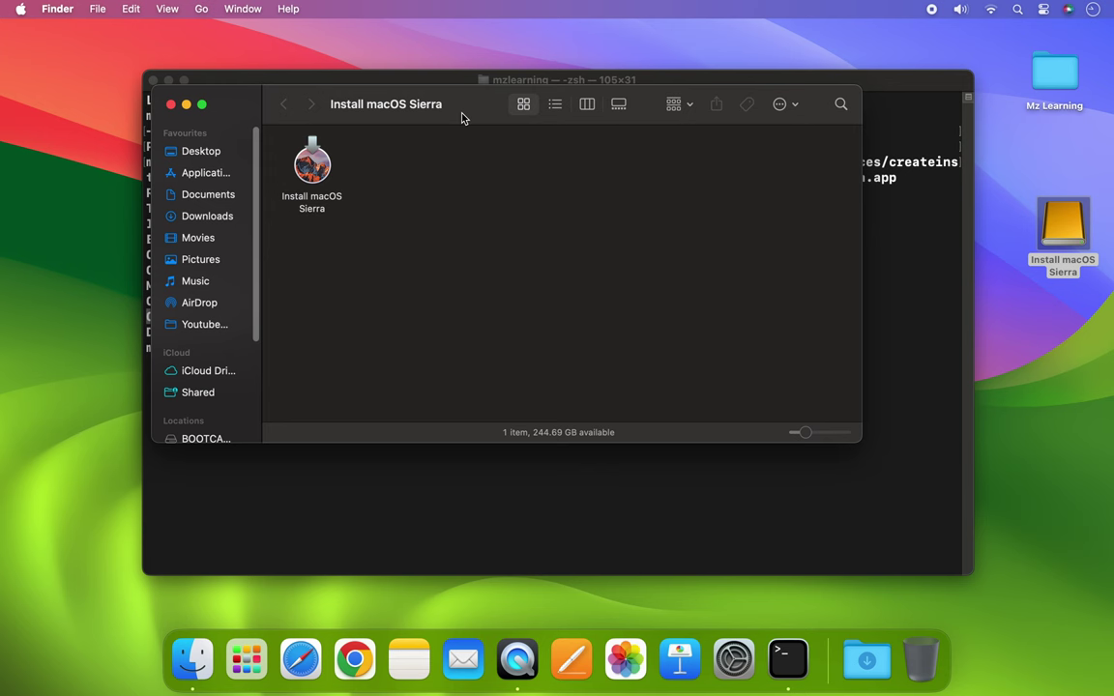
key("super+shift+period")
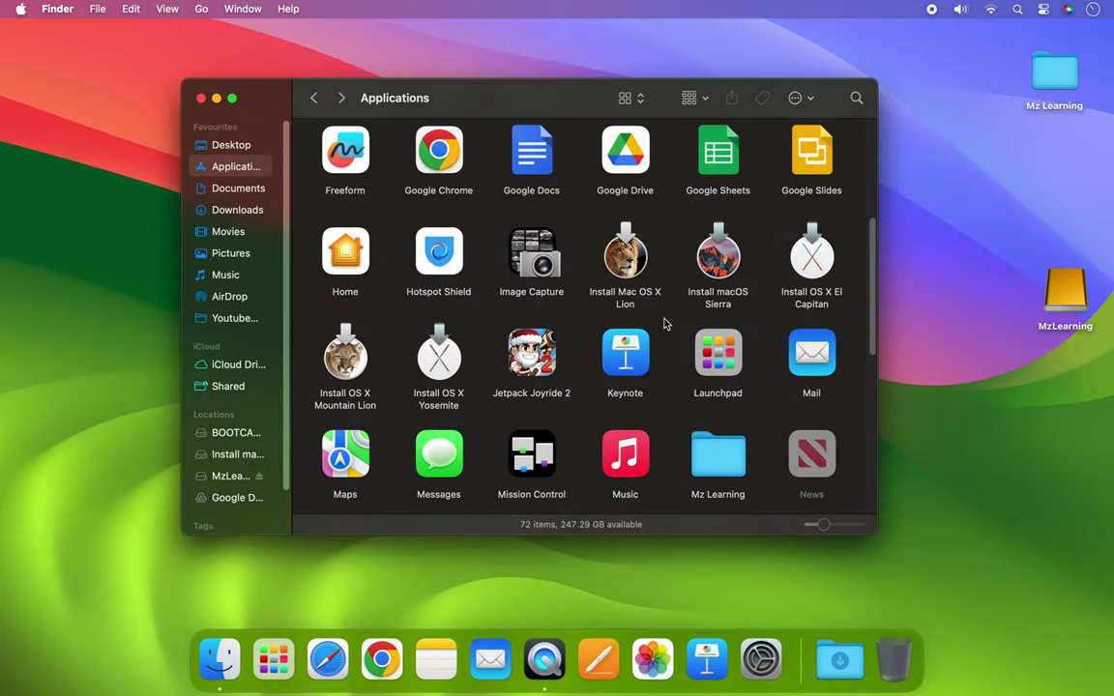
right_click(715, 263)
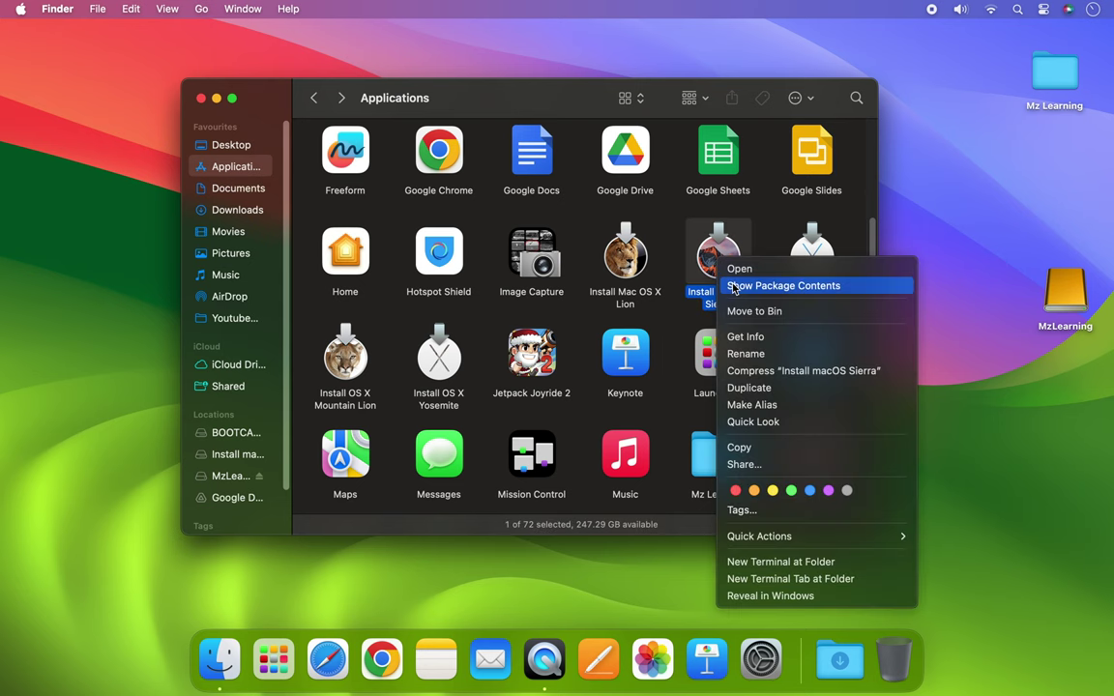
left_click(732, 286)
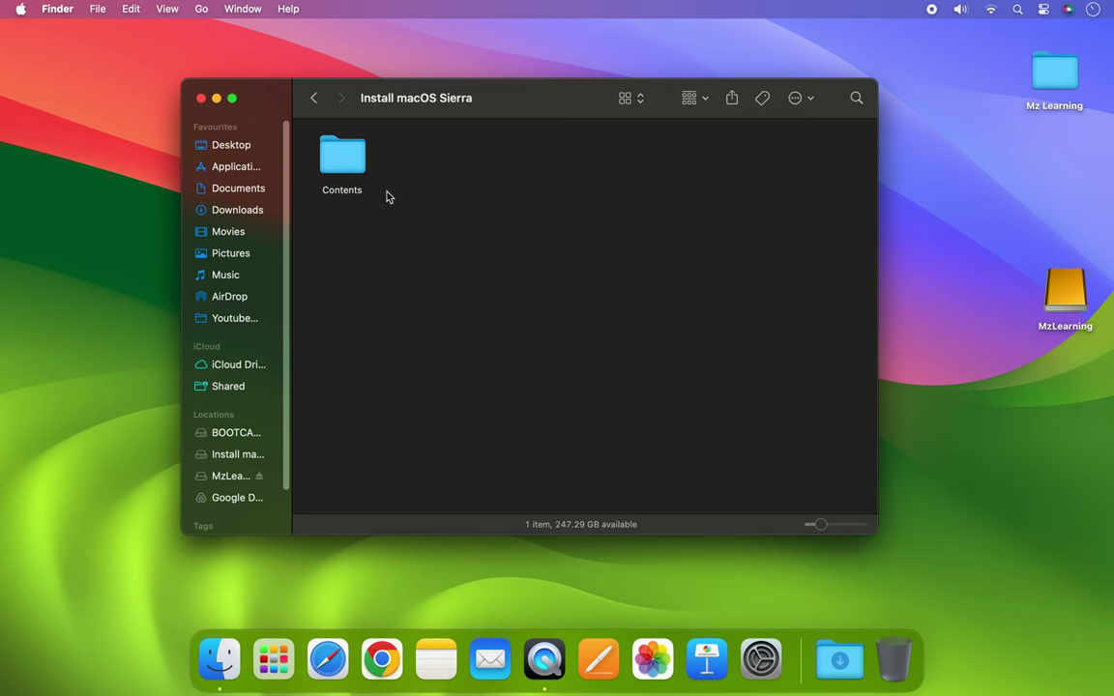
double_click(343, 160)
left_click(421, 250)
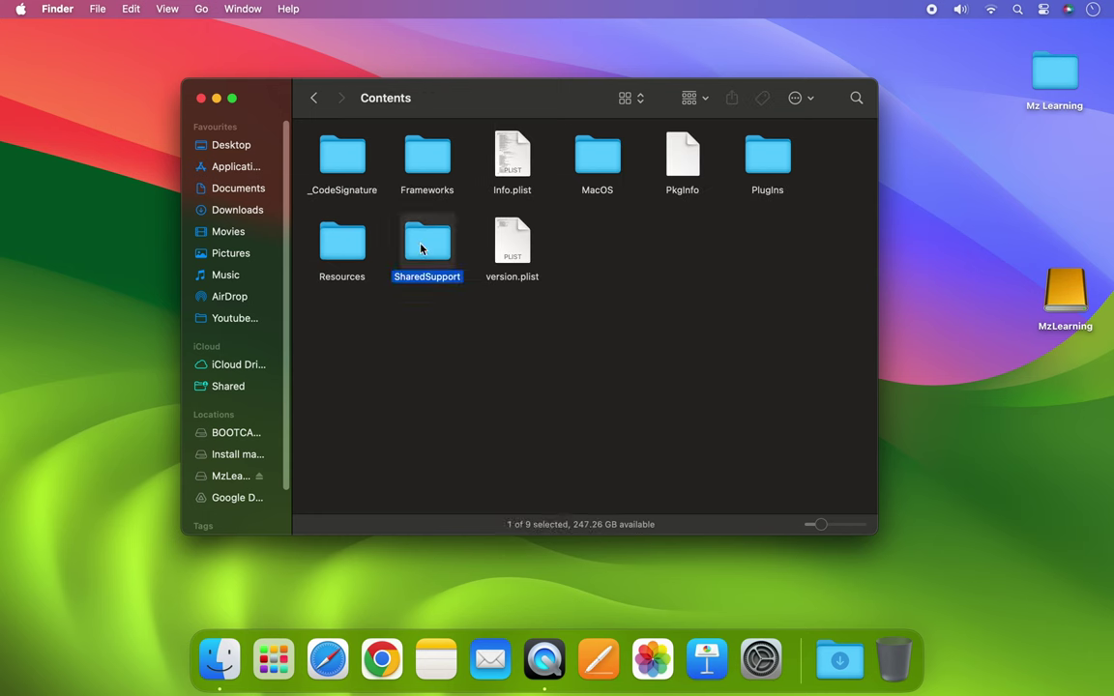
double_click(421, 249)
left_click(349, 167)
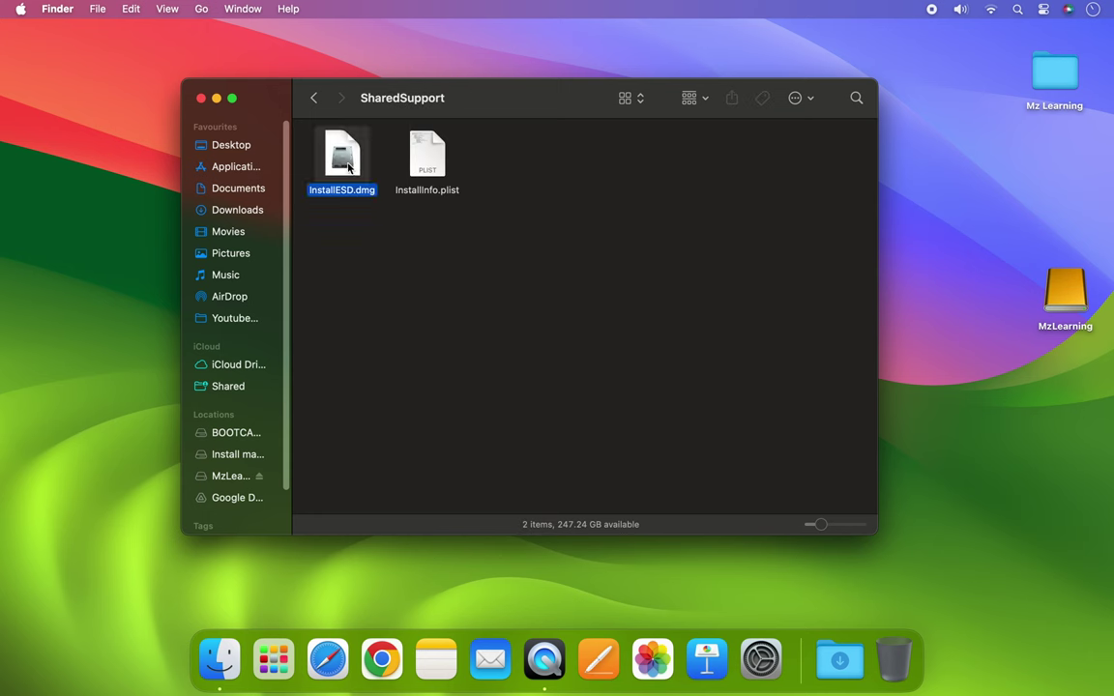
double_click(349, 168)
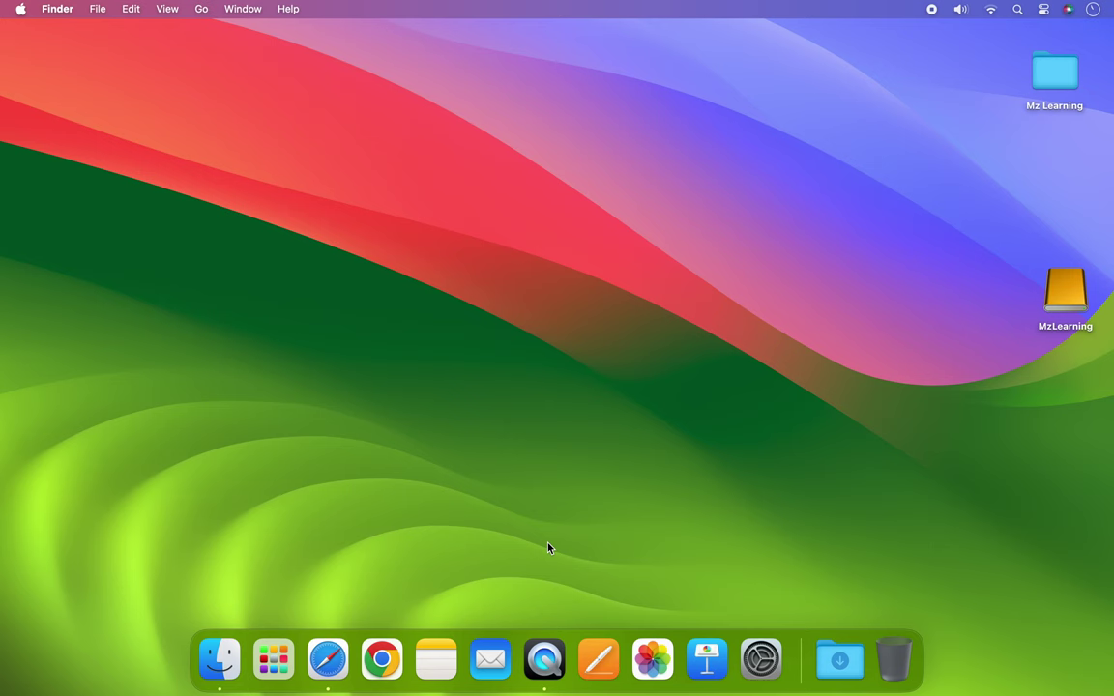
Step: Download the Install Disk Creator Mac app from macdaddy.io in Safari, allowing the site's download
left_click(328, 659)
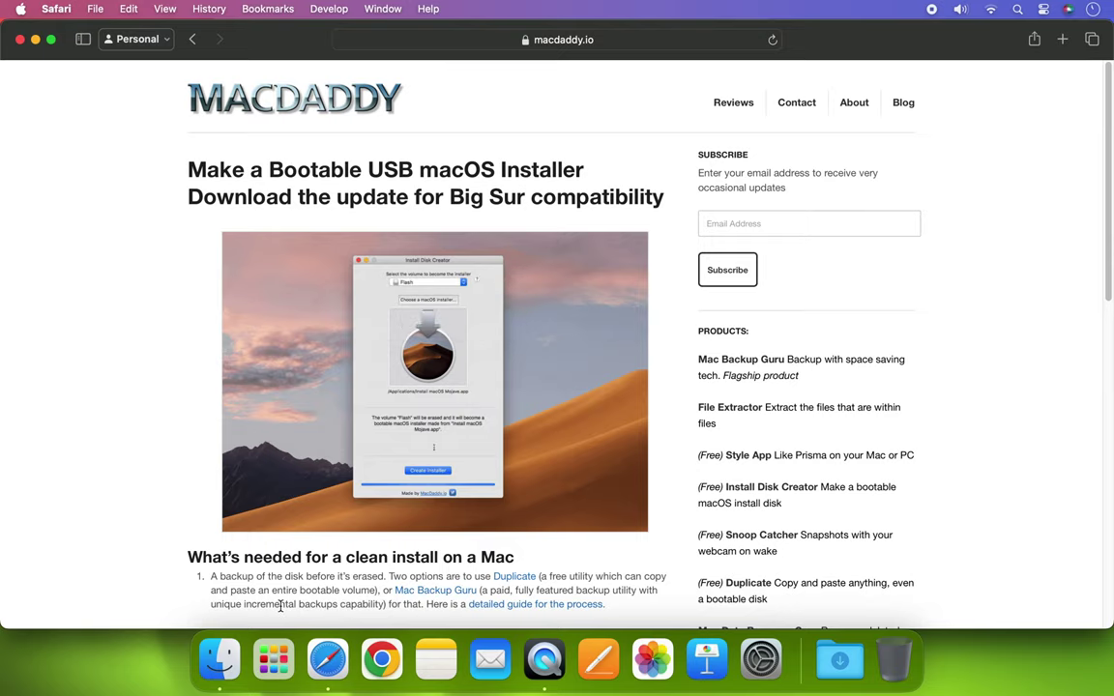
scroll(289, 599, "down", 5)
left_click(293, 509)
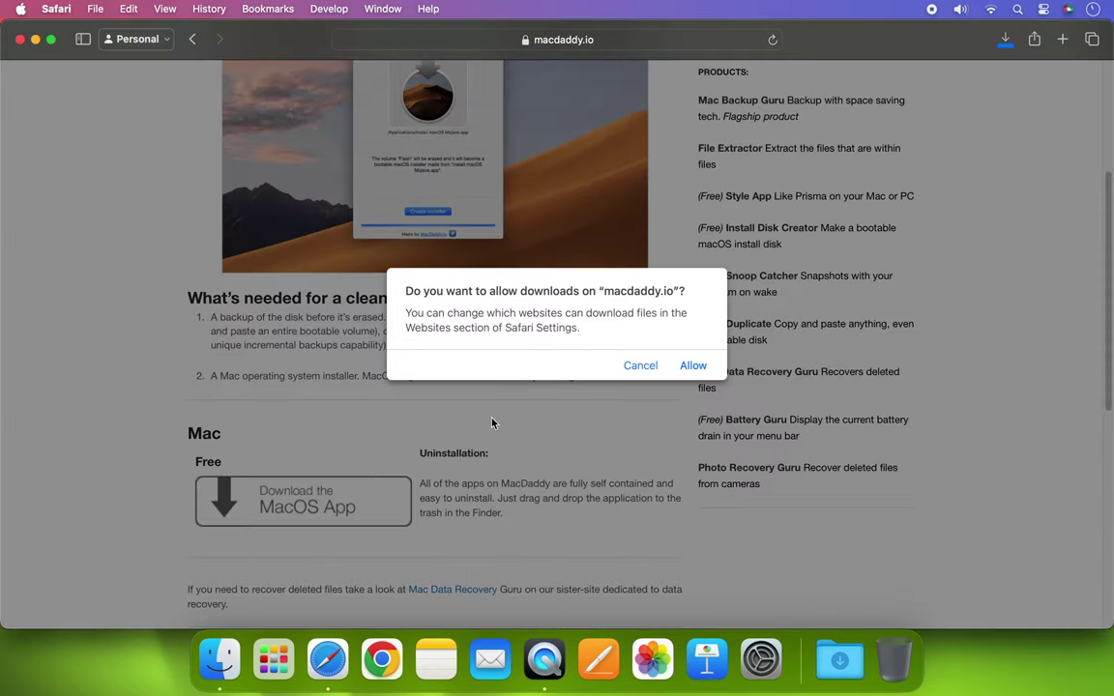
left_click(690, 365)
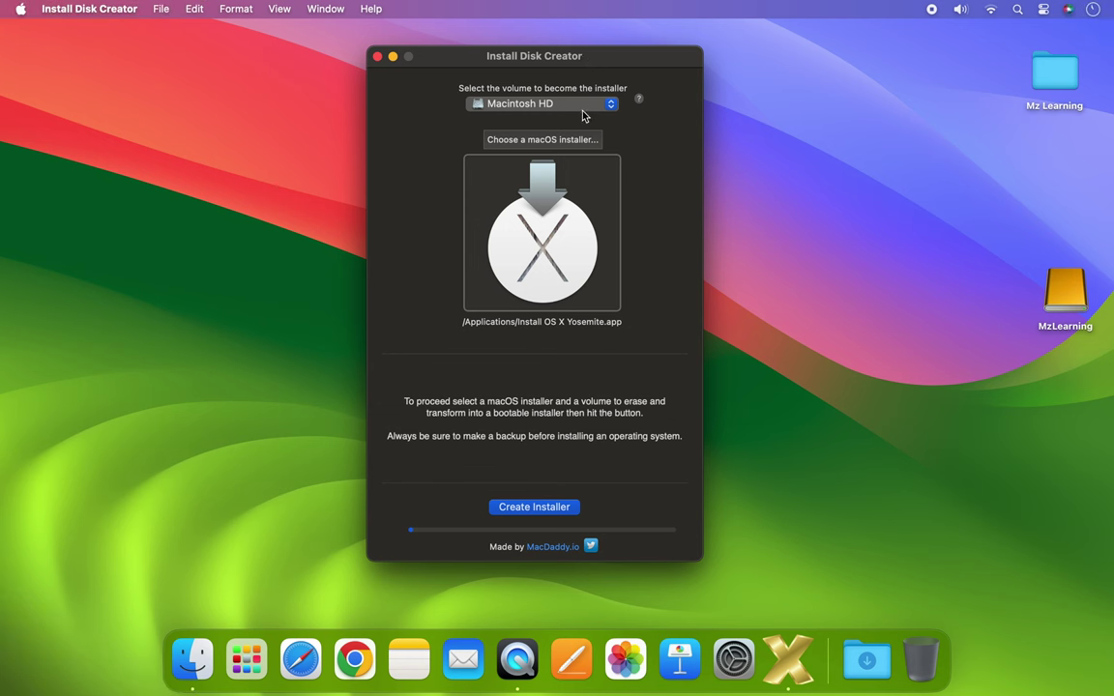
Step: Set MzLearning as the target volume and Install OS X El Capitan as the installer source
left_click(583, 106)
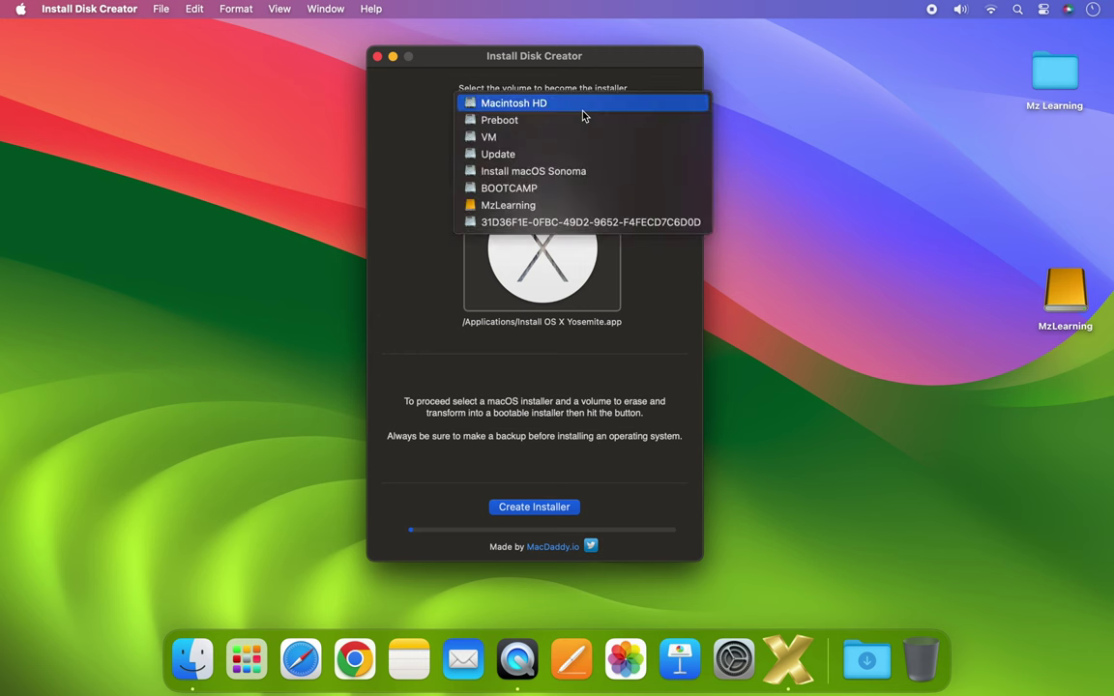
left_click(577, 206)
left_click(542, 141)
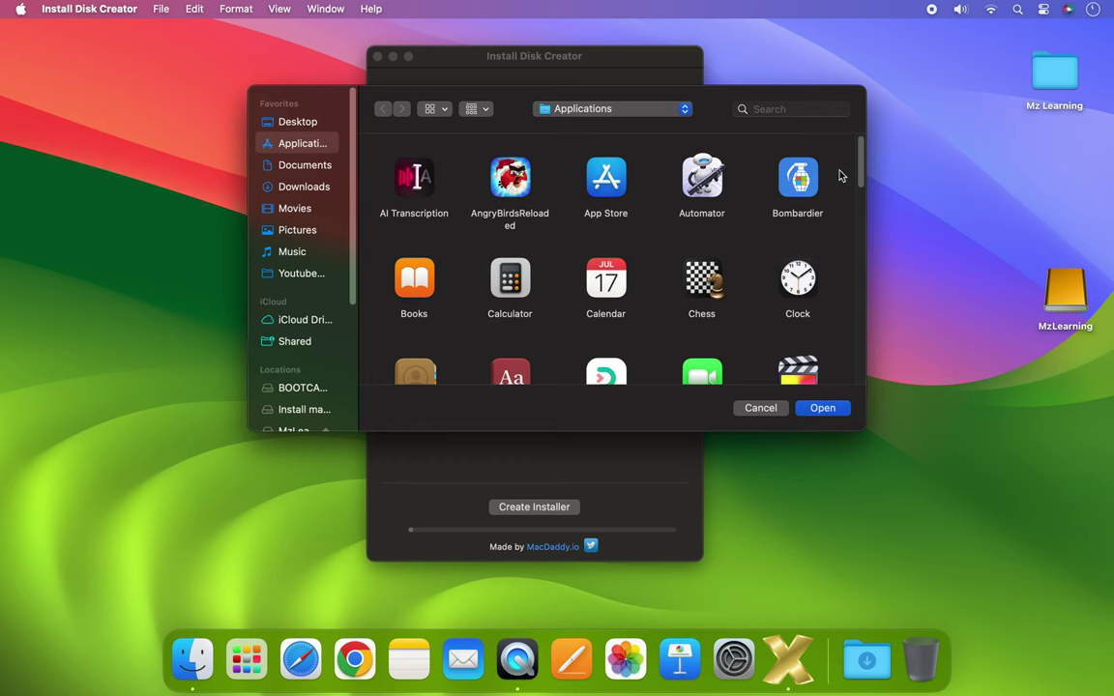
left_click_drag(859, 159, 856, 229)
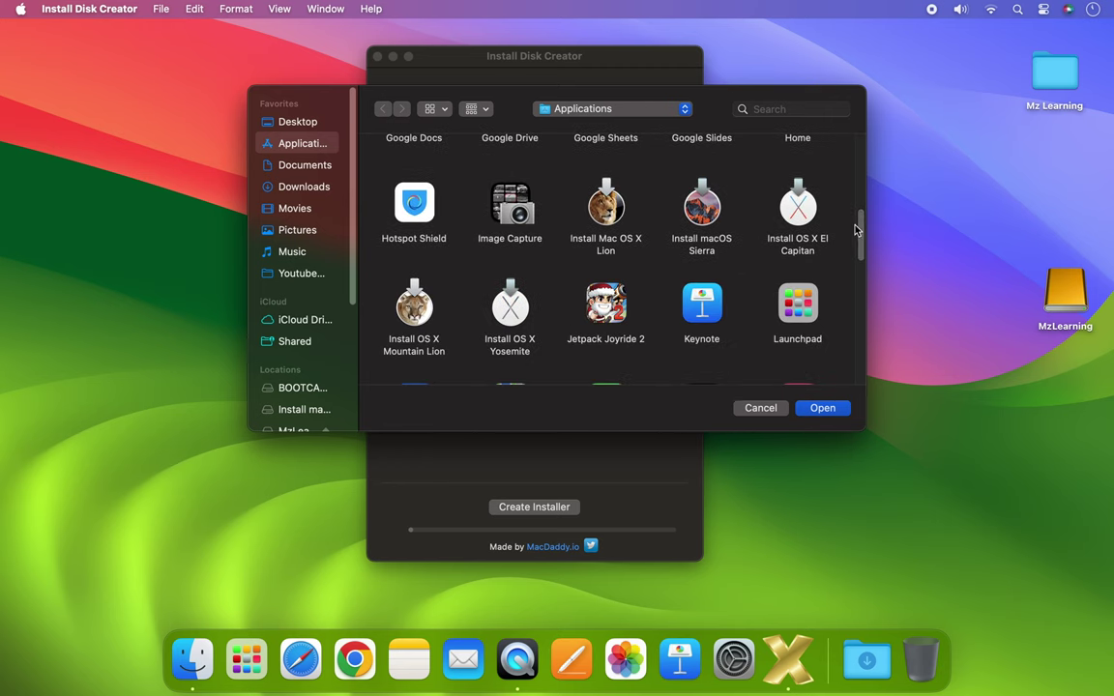
left_click(797, 204)
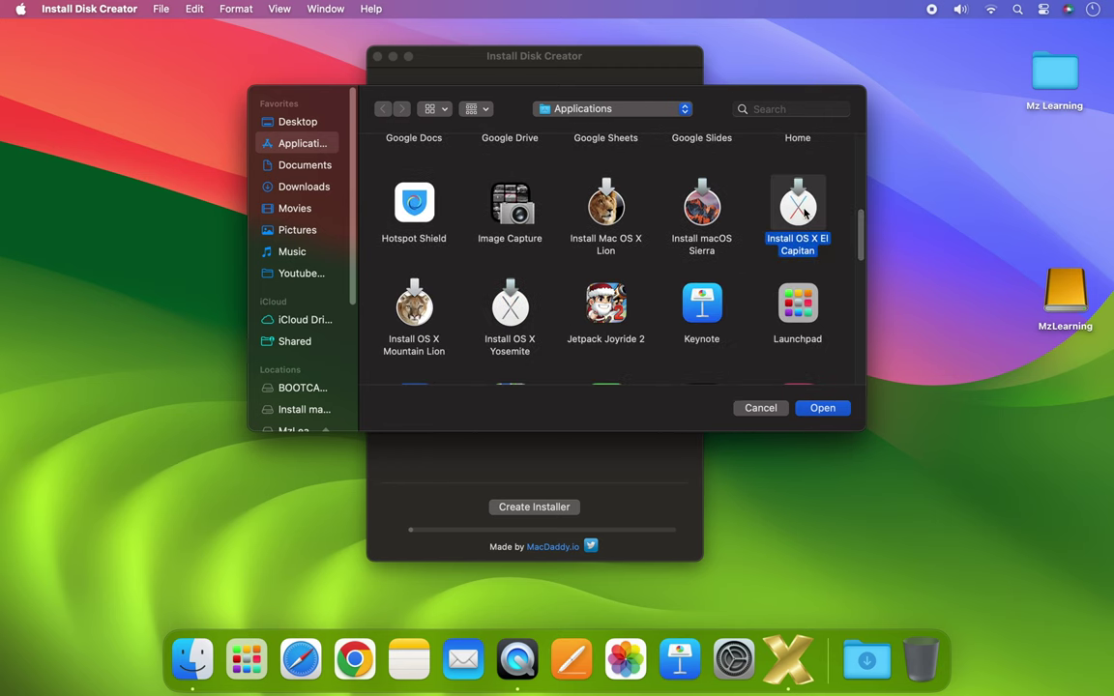
left_click(821, 405)
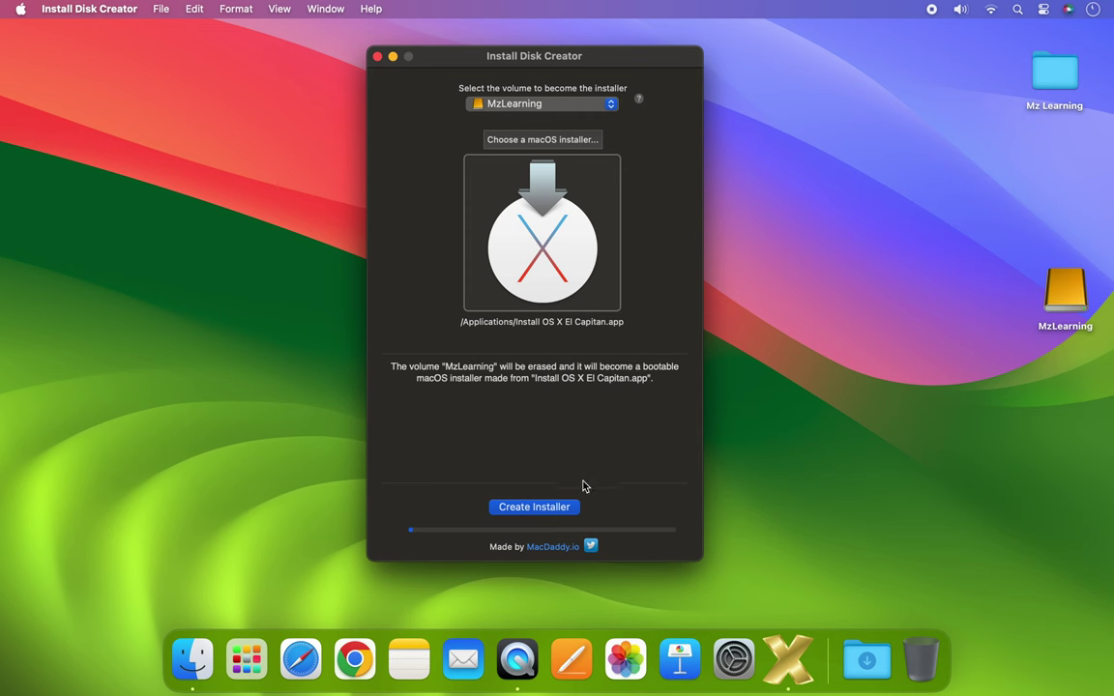
Step: Create the installer, erasing MzLearning and entering the admin password, then open the new El Capitan drive
left_click(547, 510)
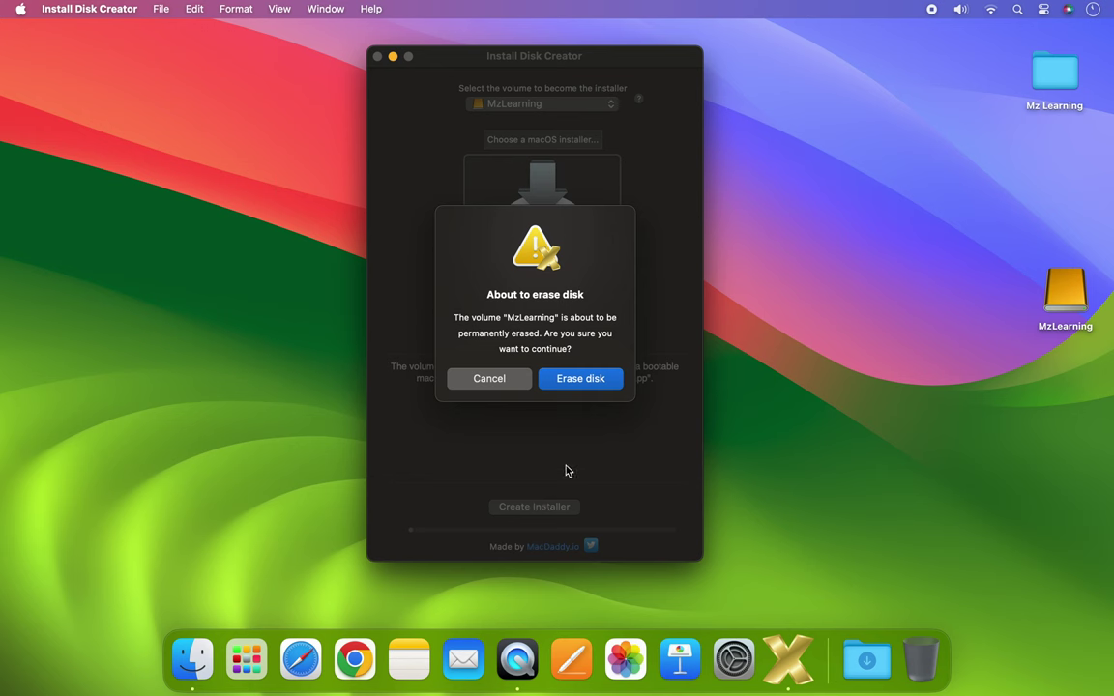
left_click(587, 380)
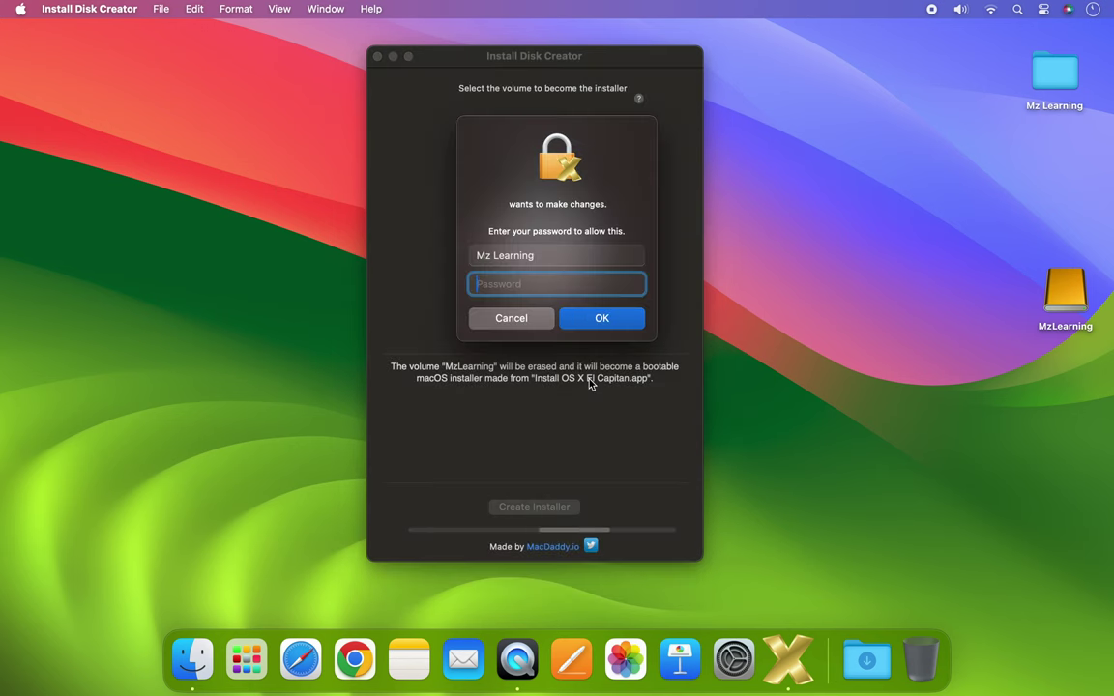
key("Return")
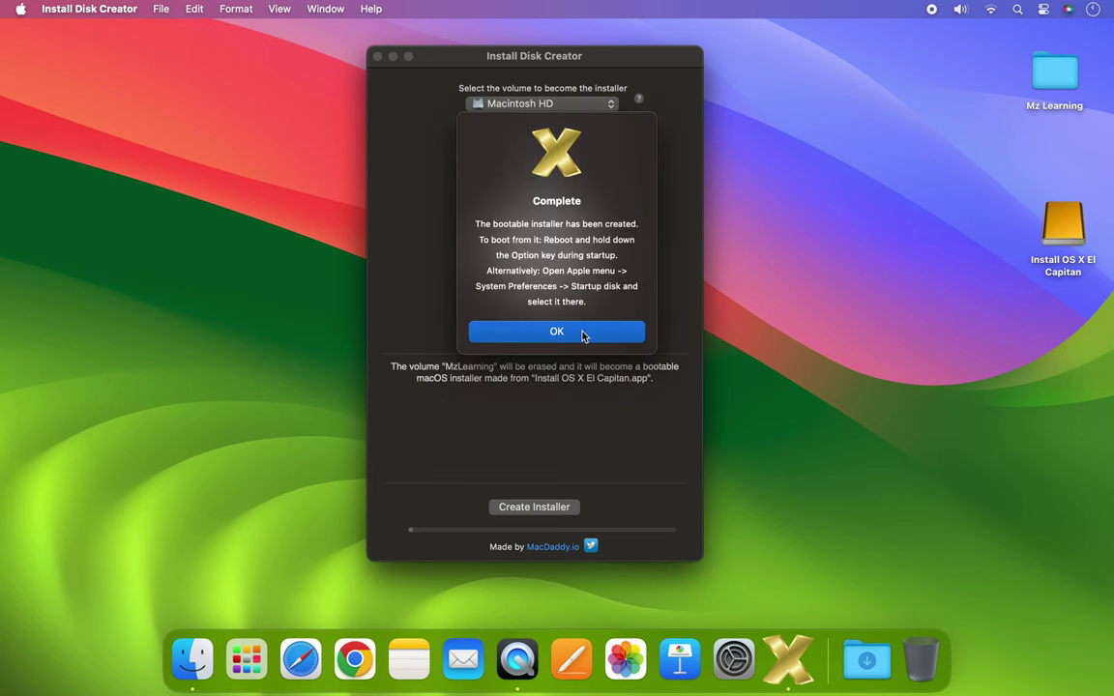
left_click(583, 335)
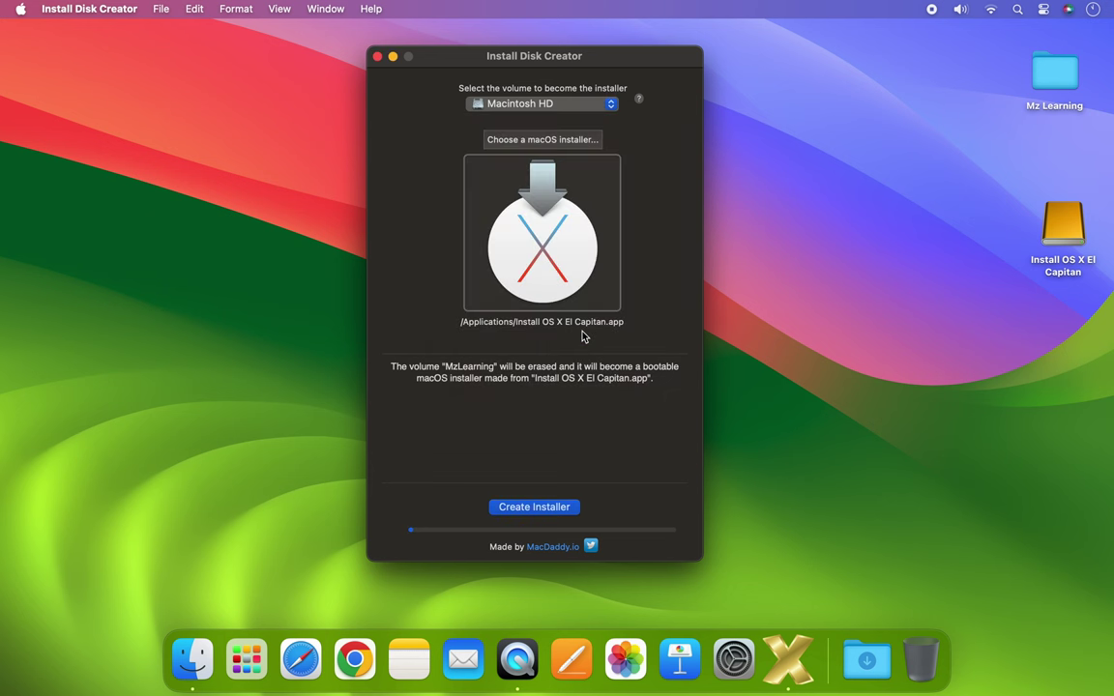
double_click(1049, 229)
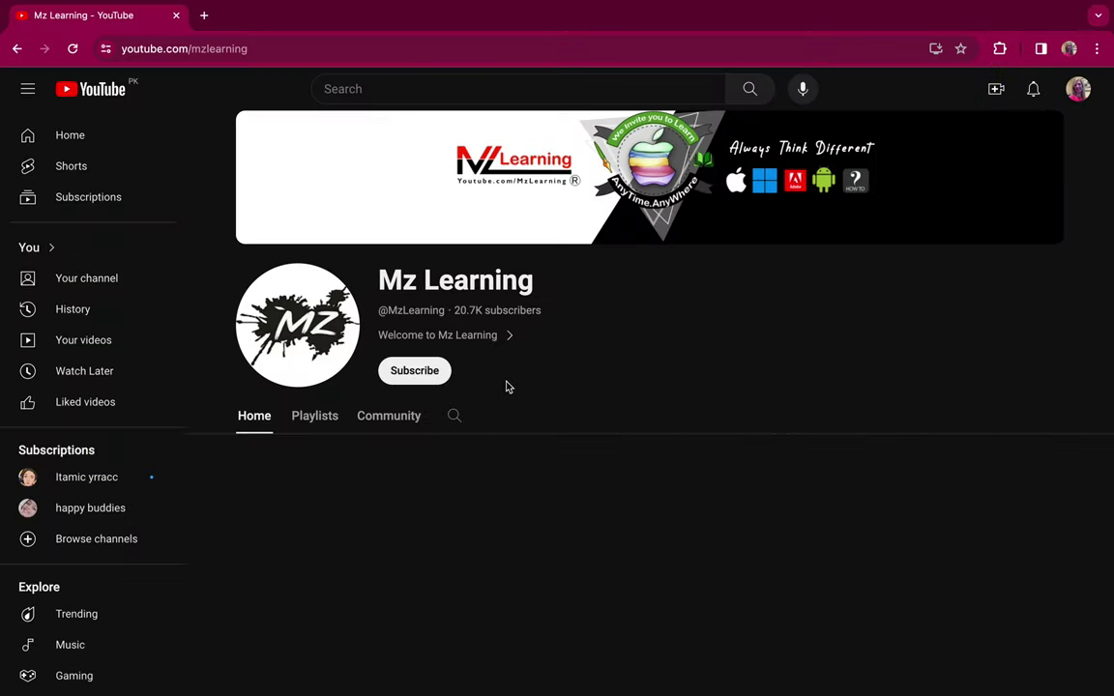
Step: Subscribe to the Mz Learning YouTube channel with all notifications turned on
left_click(416, 375)
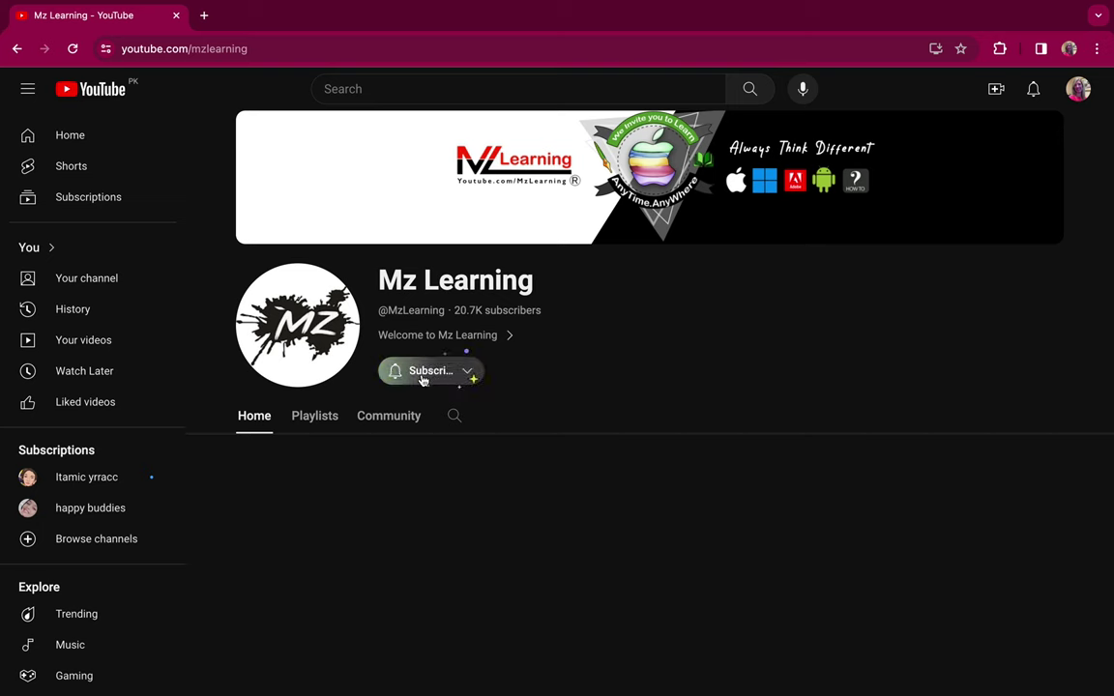
left_click(399, 376)
left_click(407, 402)
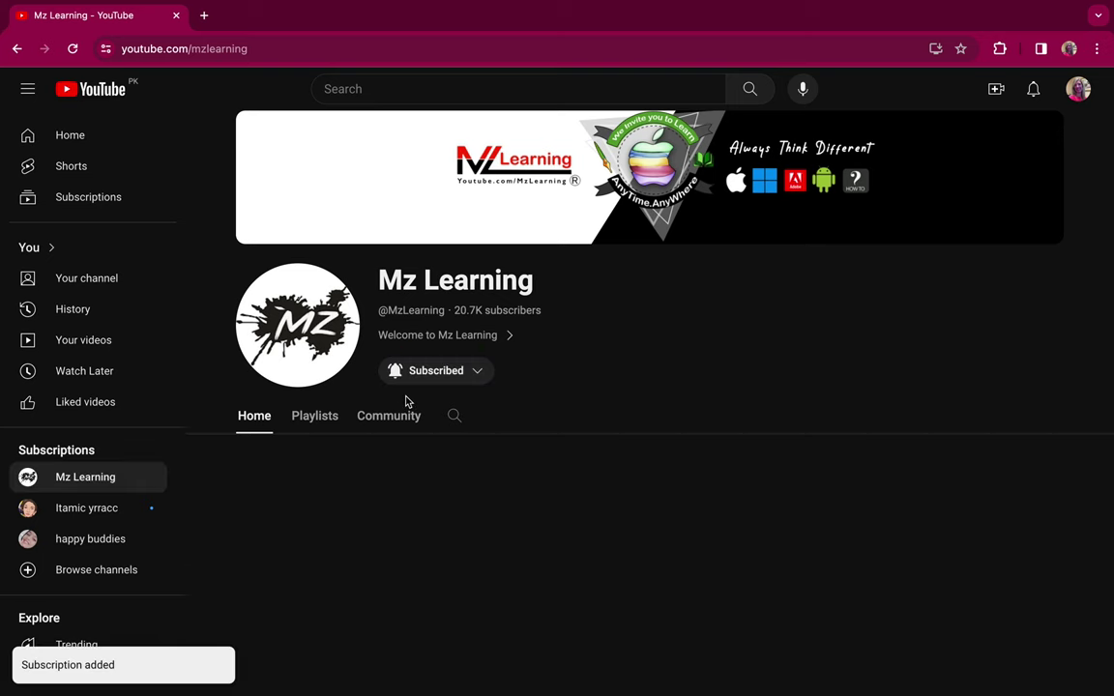